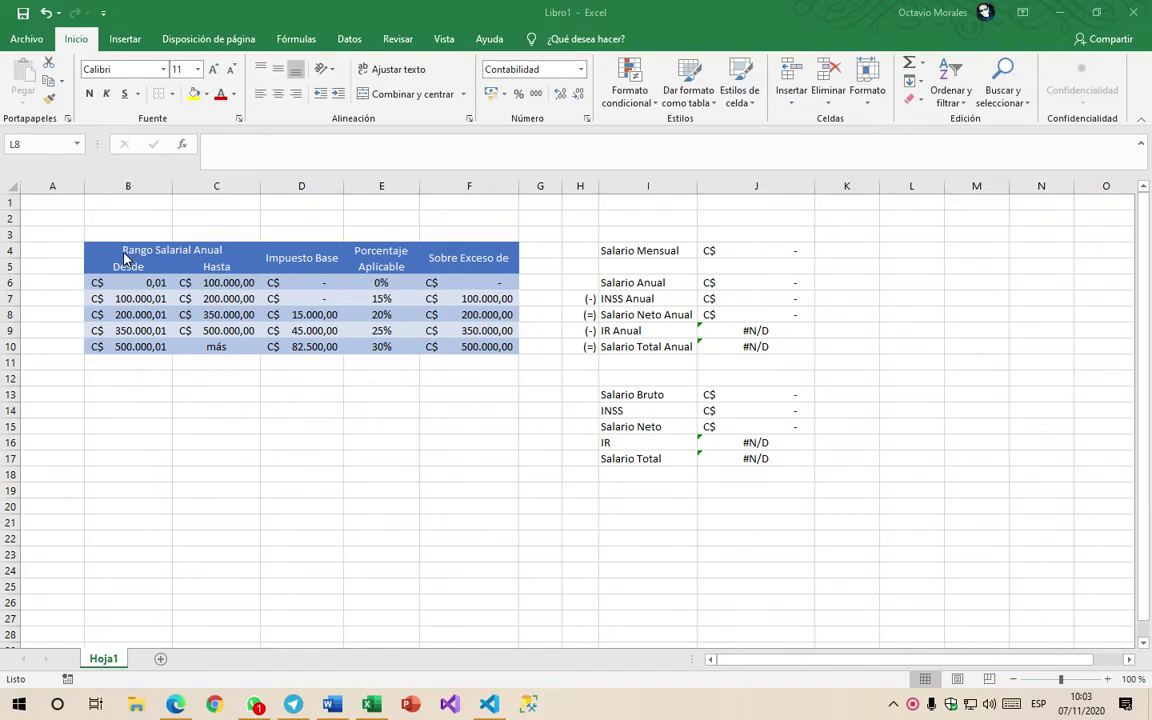
Step: Review the salary range table and the IR and Salario Total cells of the monthly summary
left_click_drag(127, 250, 452, 346)
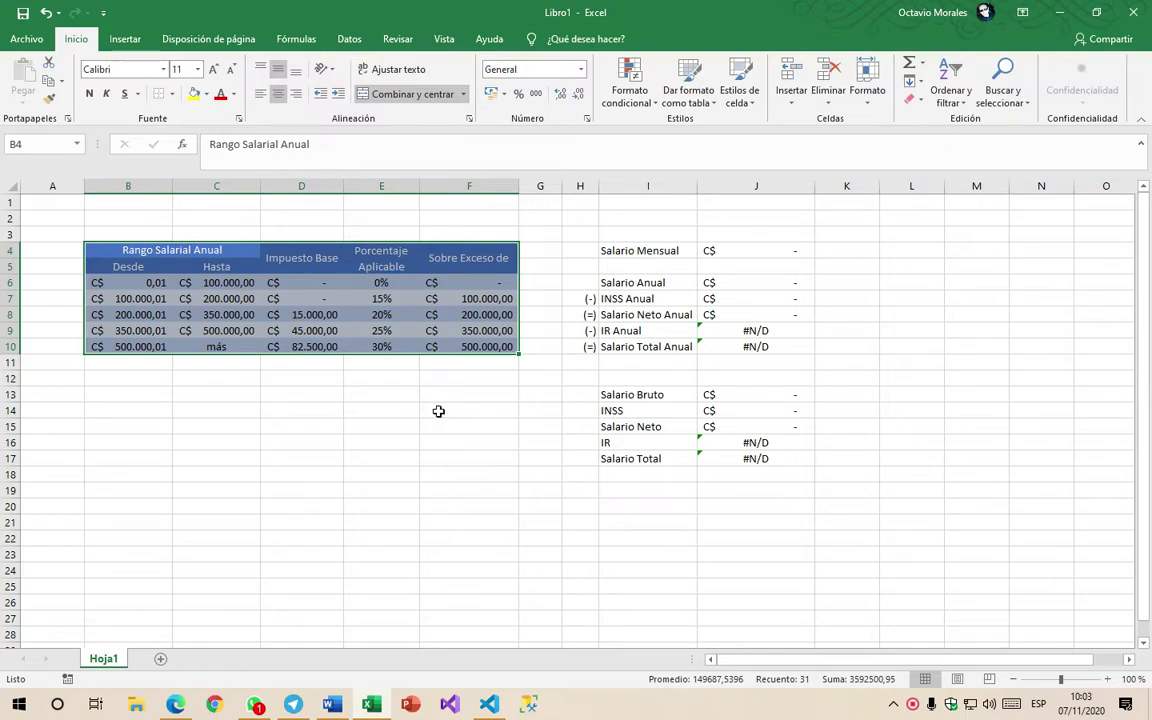
left_click(393, 408)
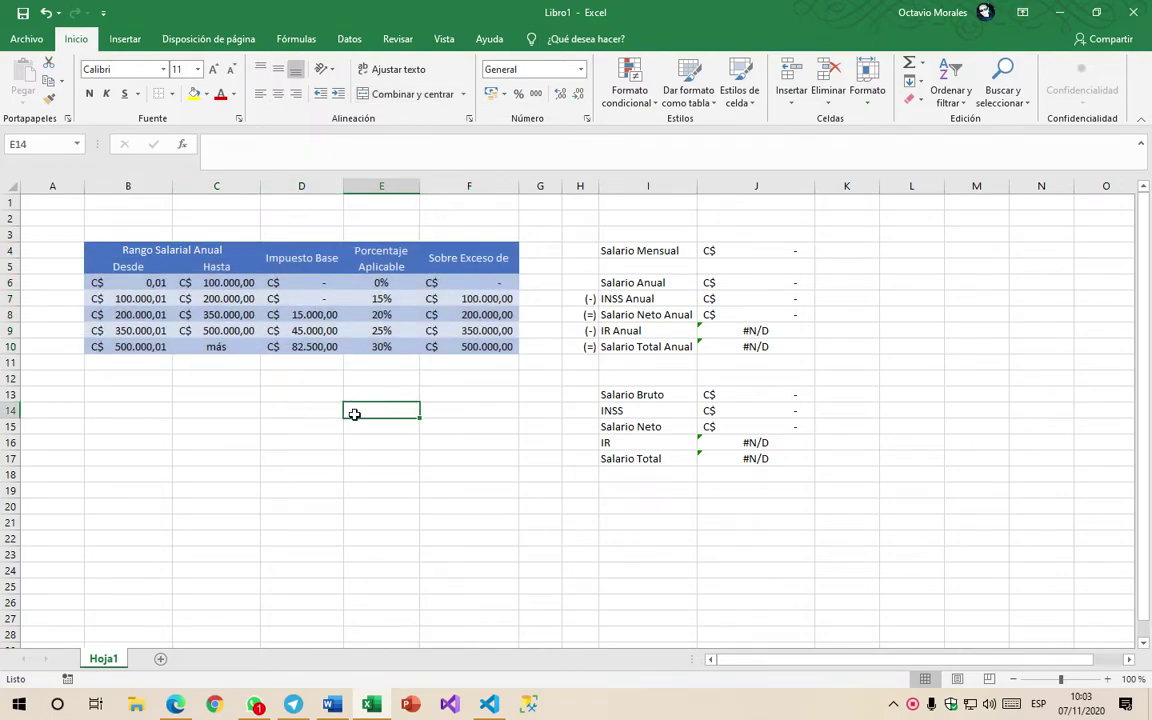
left_click(643, 442)
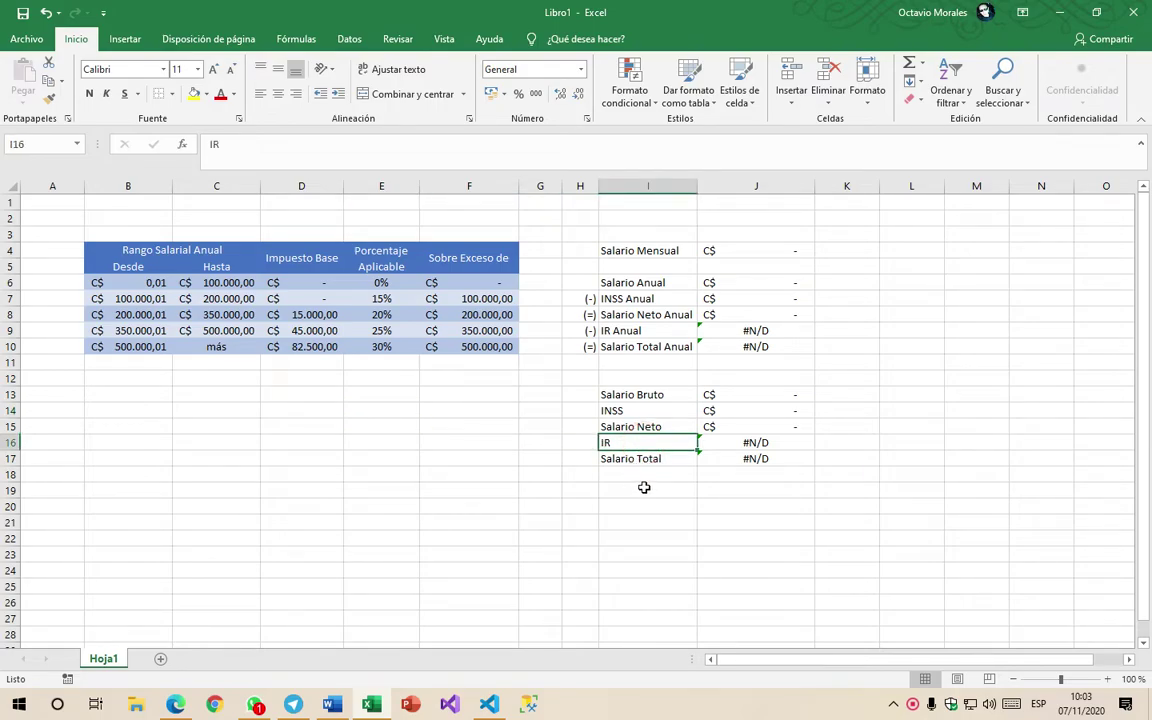
left_click(738, 442)
left_click(738, 457)
left_click(720, 484)
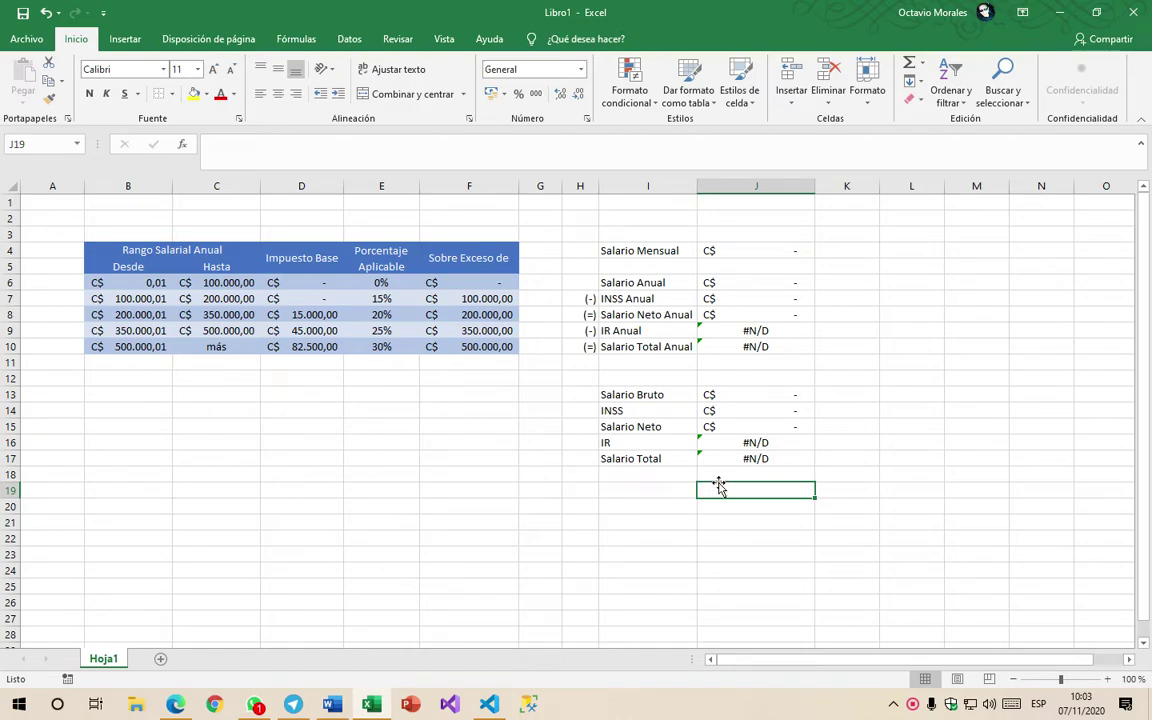
Step: Enter 4500 as the Salario Mensual in cell J4
left_click(784, 250)
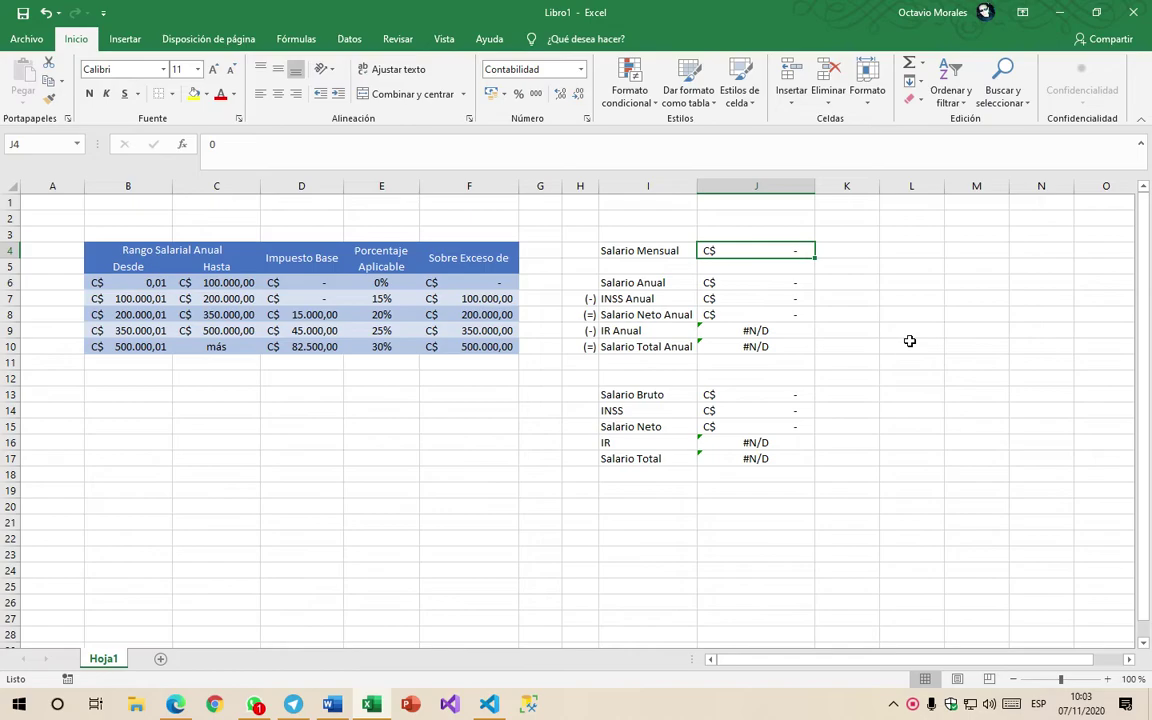
type("4500")
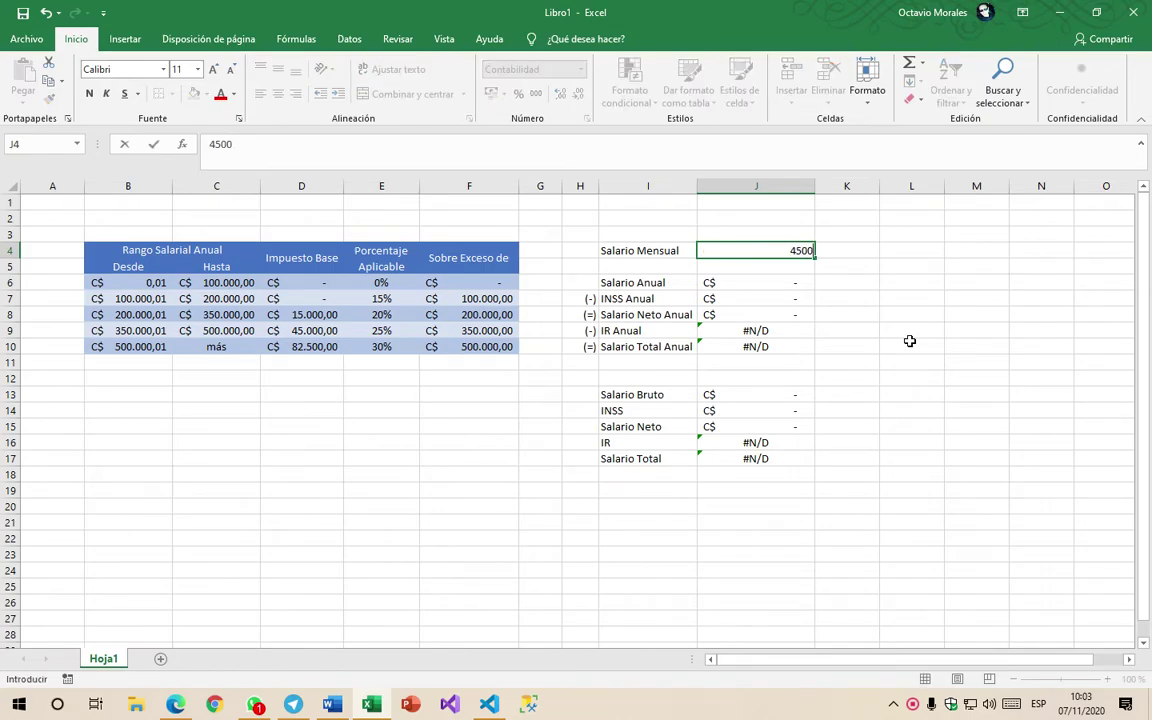
key("Return")
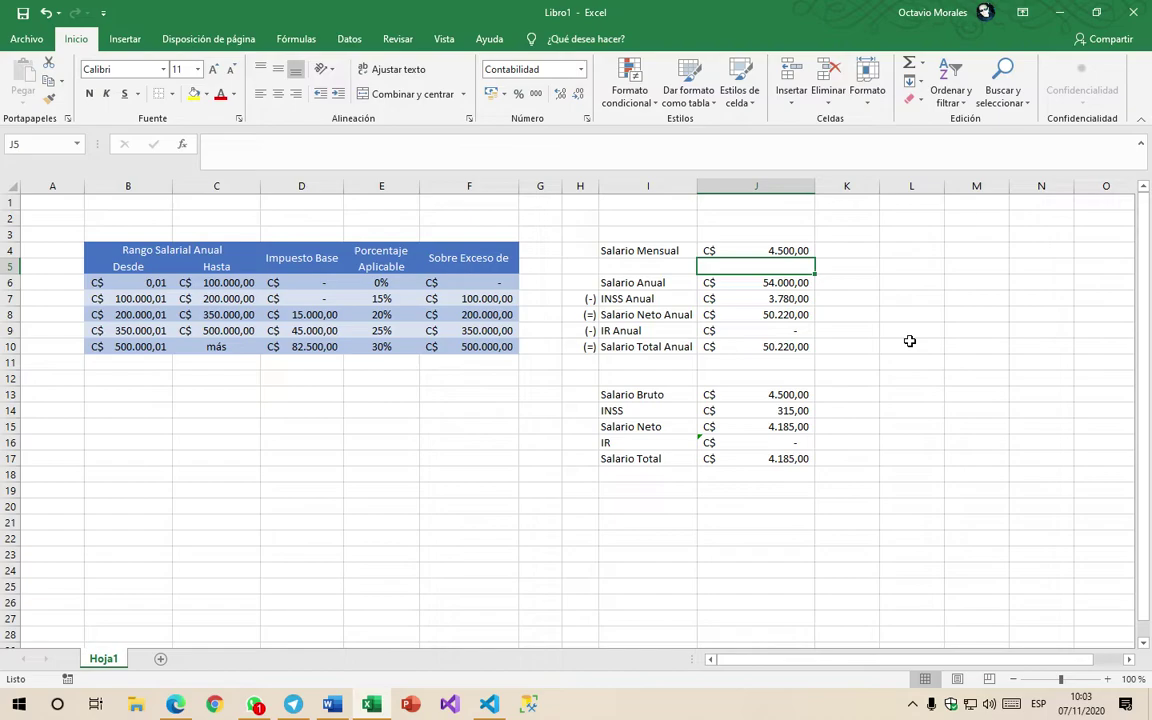
Step: Examine the annual and monthly salary calculations in column J, including the IR Anual formula, alongside the salary range table
left_click(757, 283)
left_click(762, 299)
left_click(764, 313)
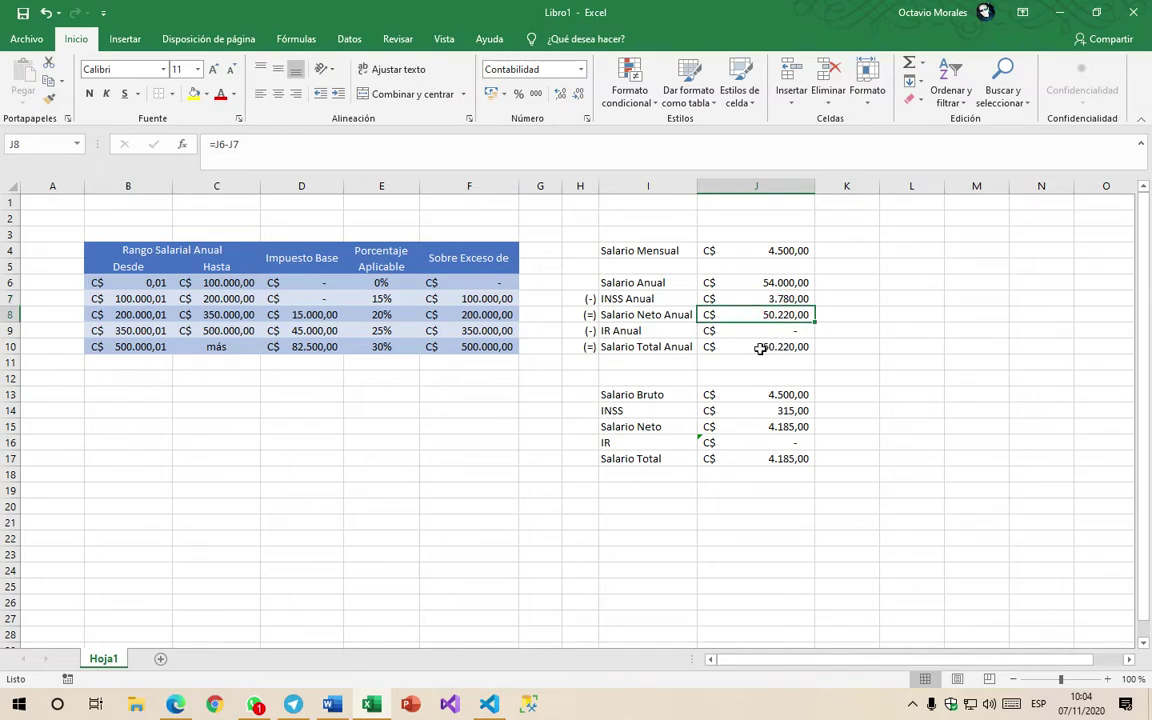
left_click(748, 334)
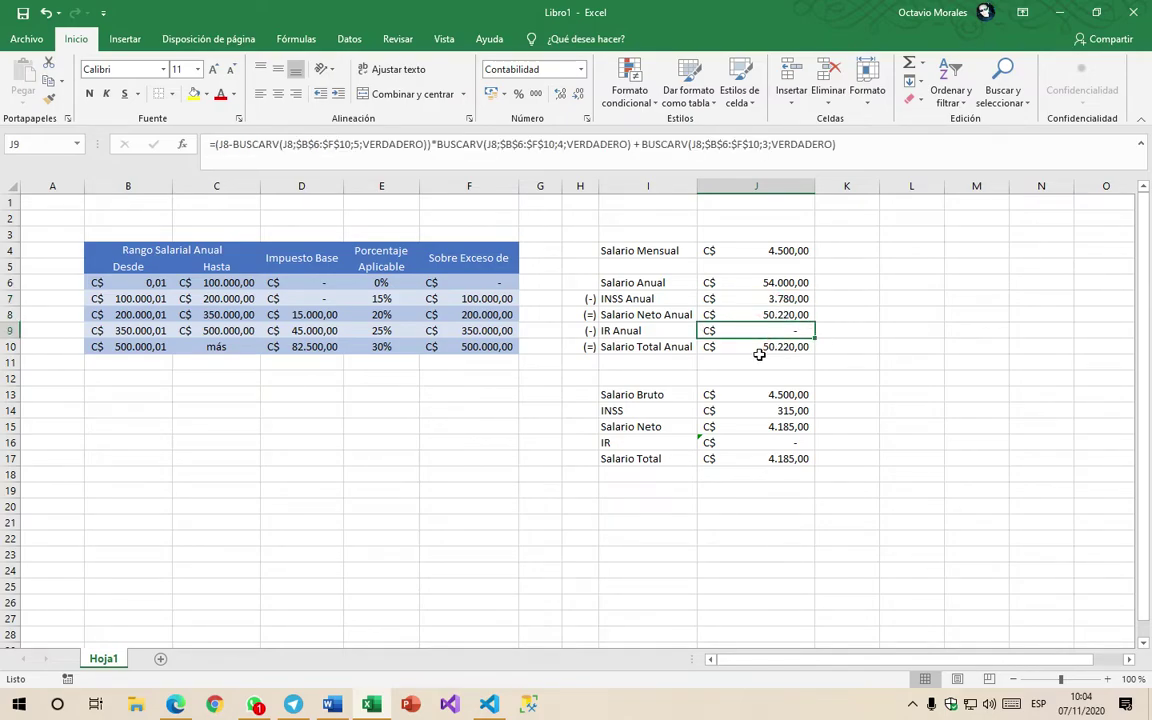
left_click(758, 356)
left_click(755, 346)
left_click(848, 380)
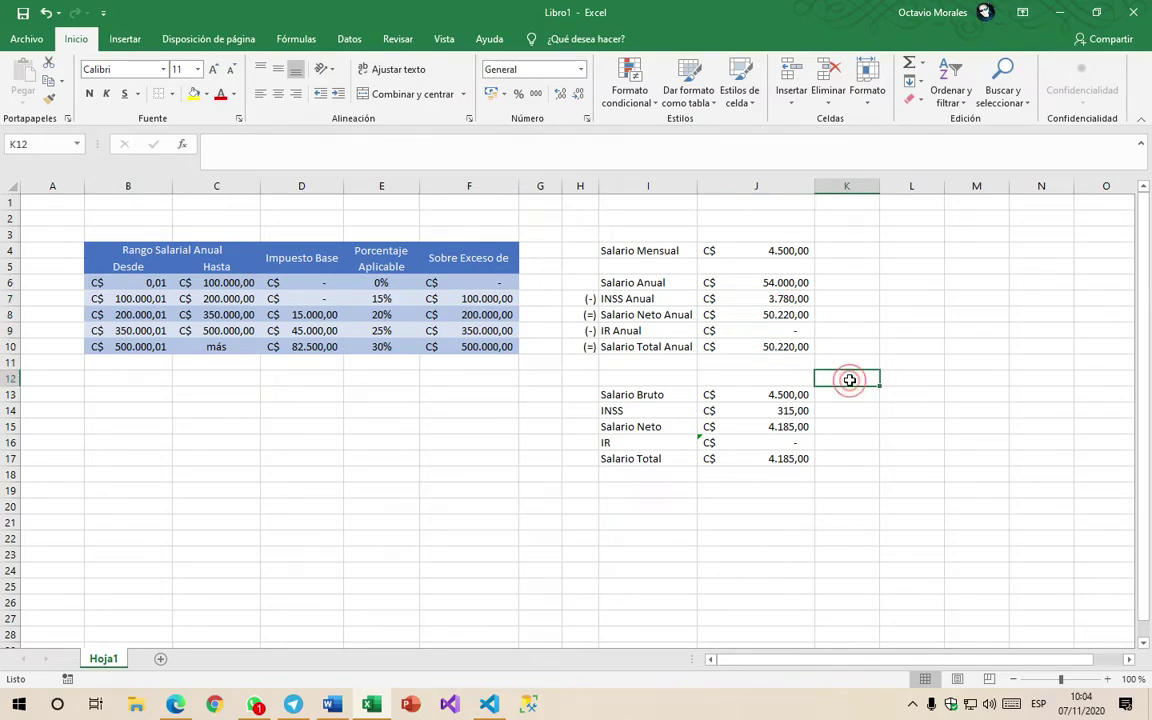
left_click_drag(792, 284, 784, 460)
left_click(913, 410)
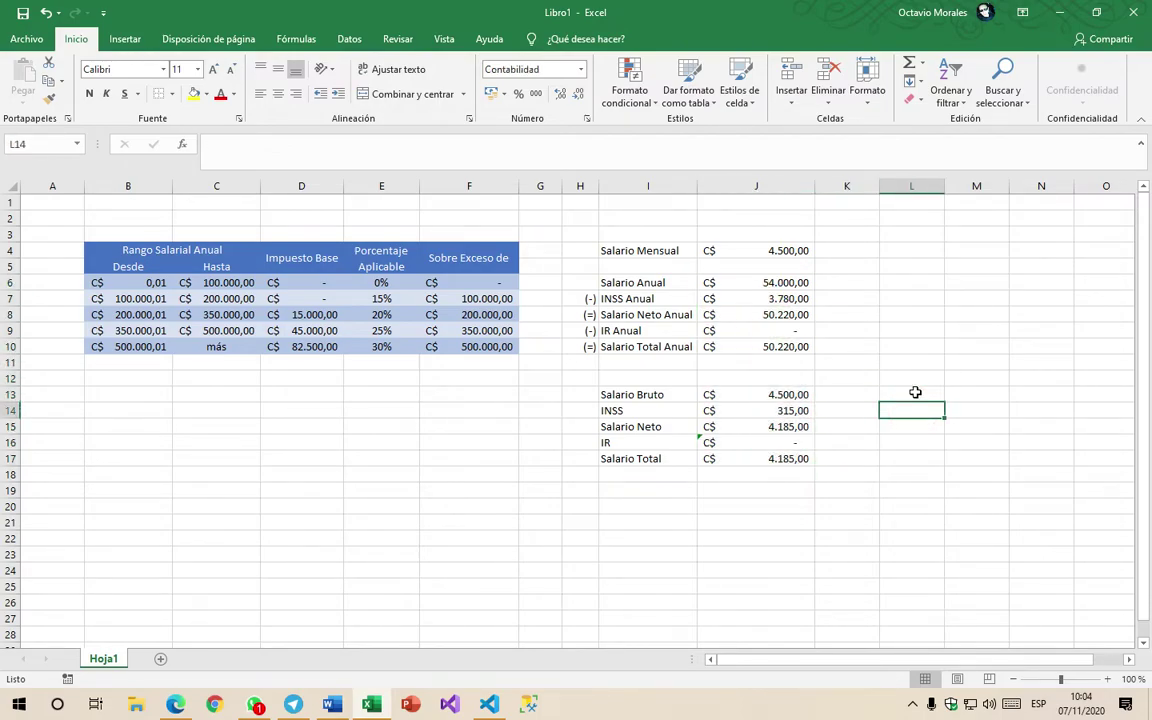
left_click(788, 254)
left_click(676, 250)
left_click(737, 252)
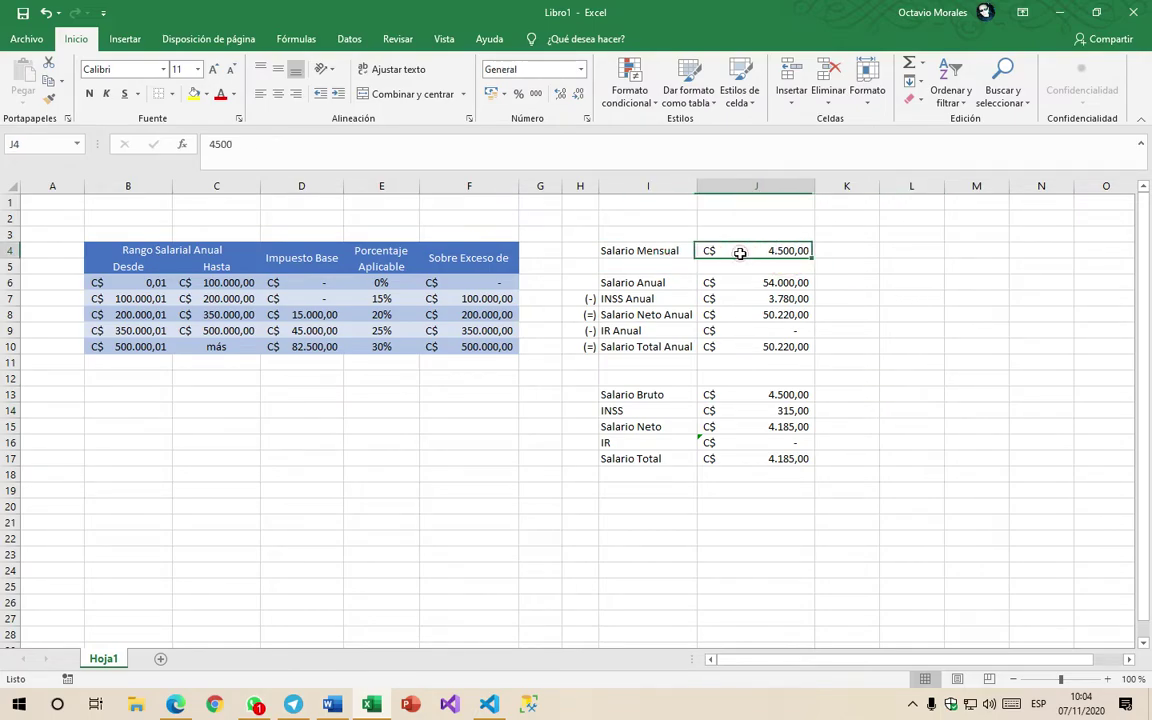
left_click(666, 253)
left_click(799, 258)
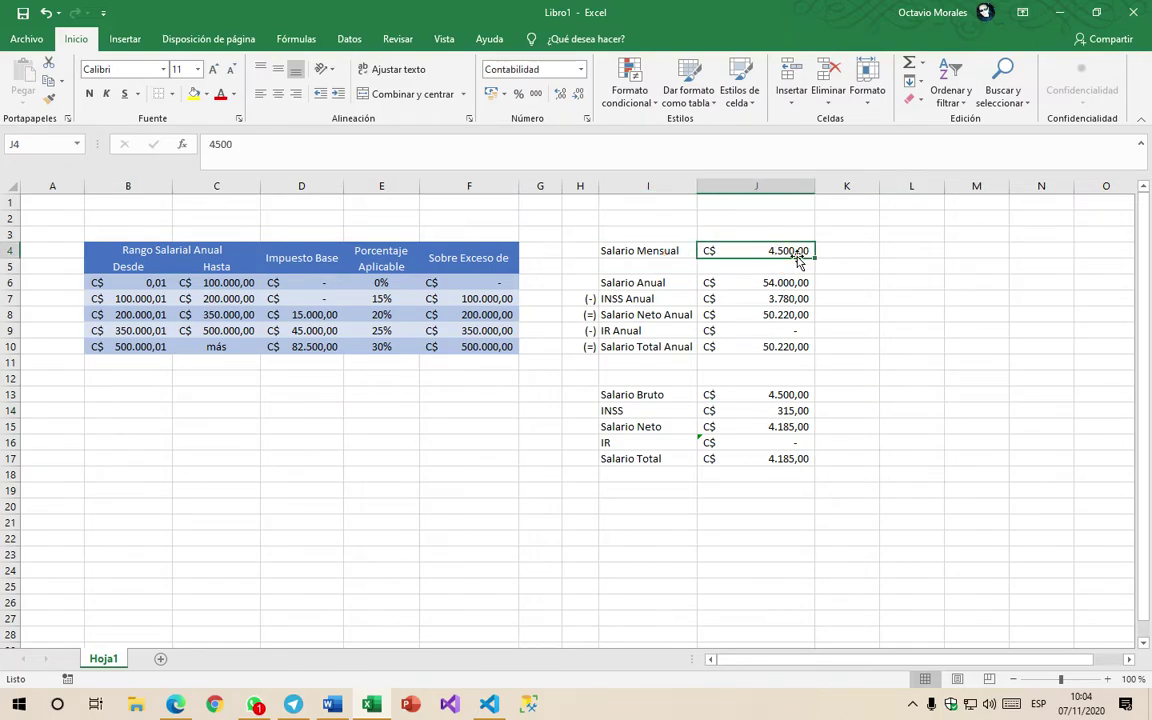
left_click_drag(128, 251, 452, 344)
left_click(905, 254)
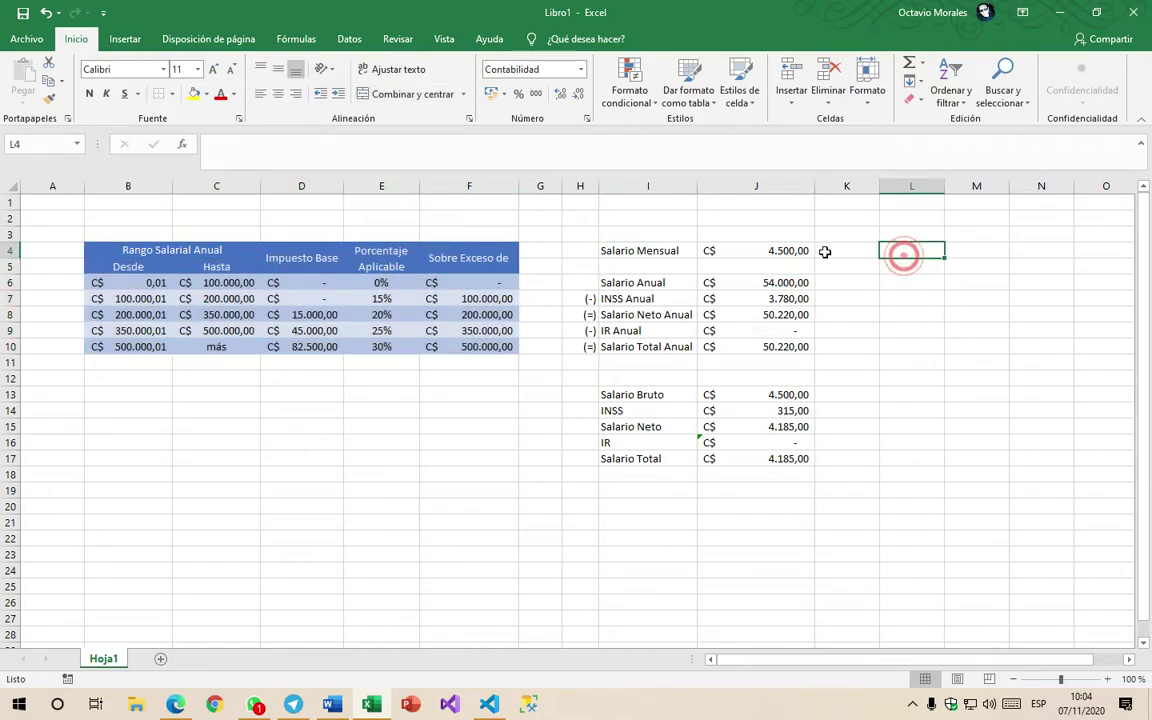
Step: Enter a monthly salary of 4500 in cell L4 and widen column L slightly
left_click(797, 250)
left_click(905, 251)
left_click(877, 254)
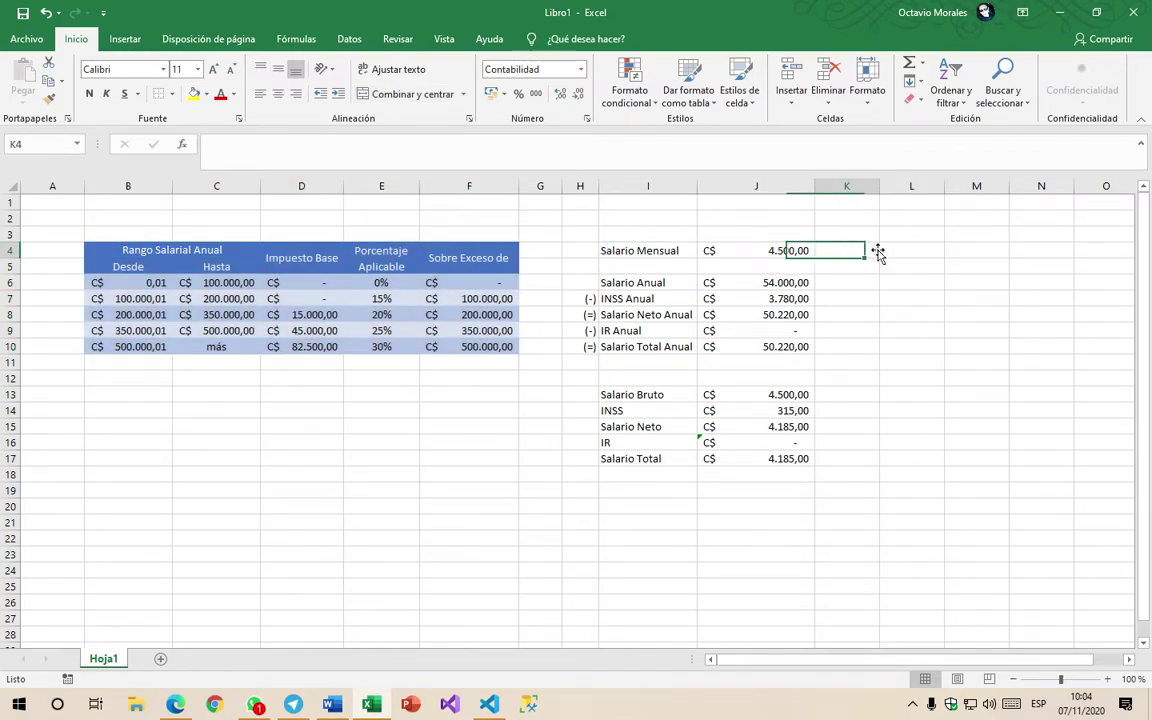
left_click(909, 258)
type("4.50")
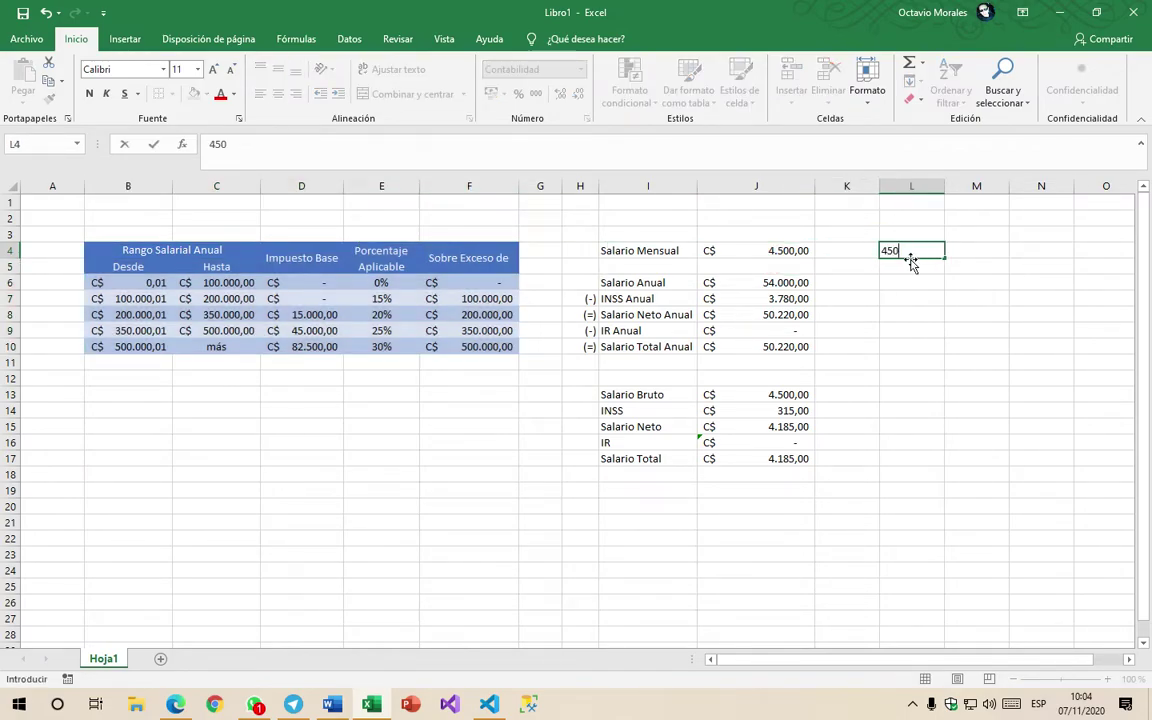
type("0")
key("Return")
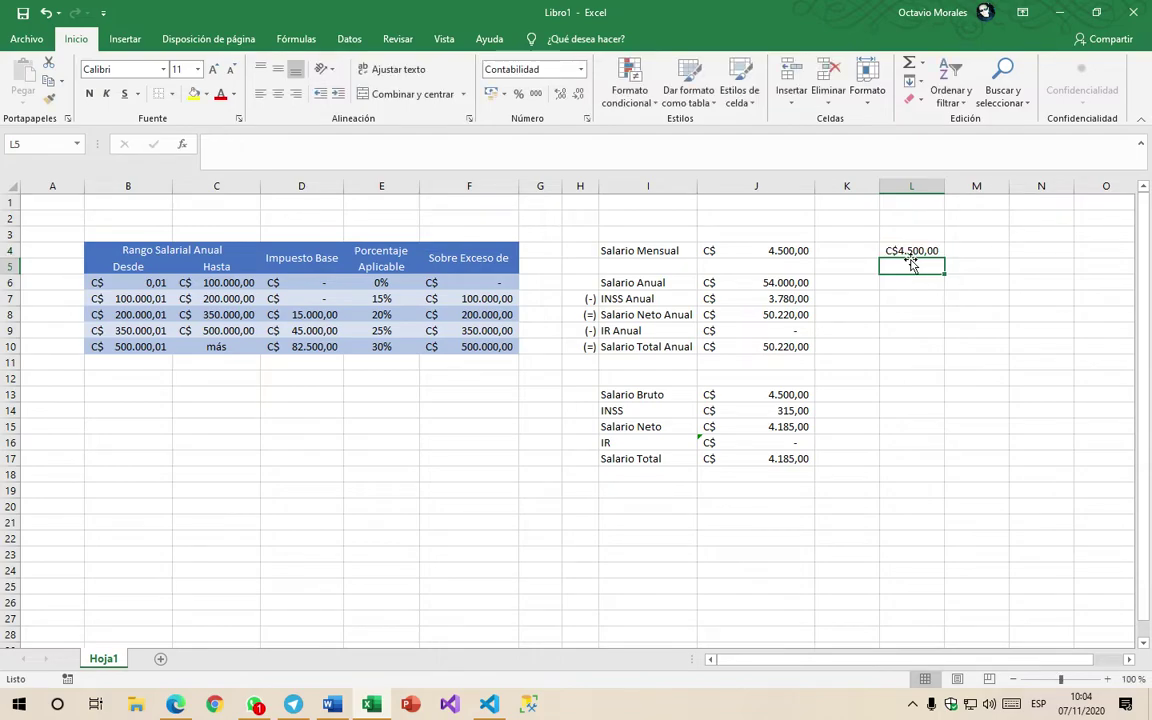
left_click_drag(945, 186, 963, 186)
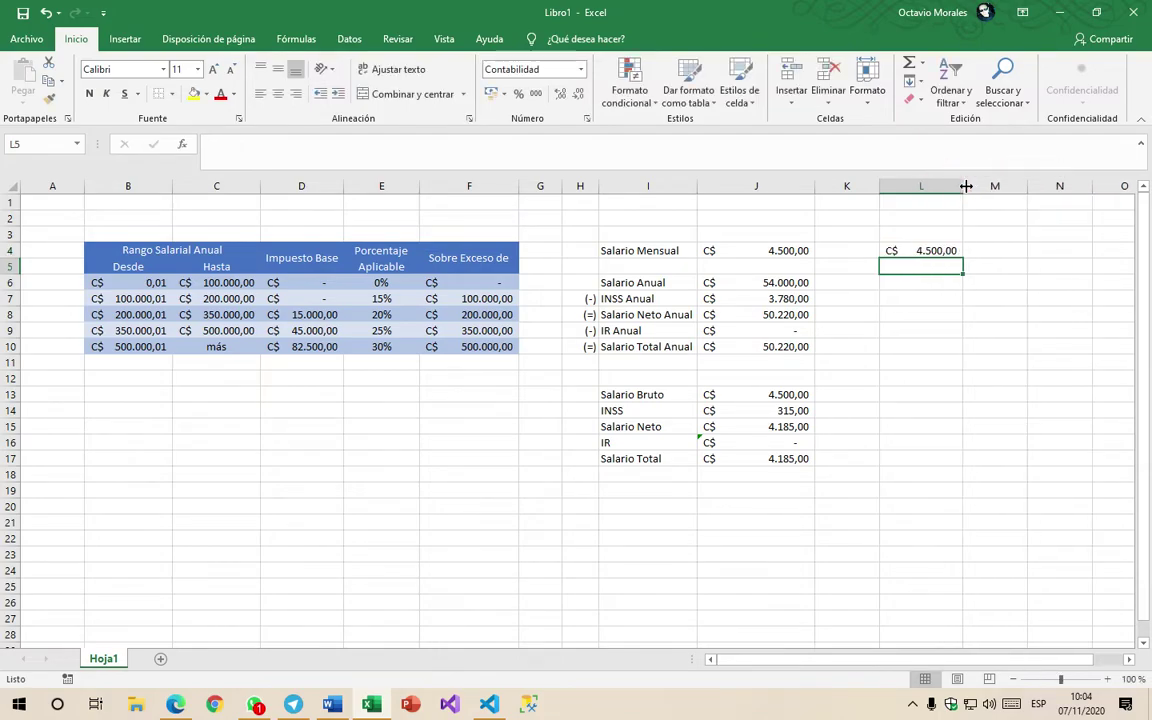
Step: Calculate the Salario Anual in cell L6 with the formula =L4*12
left_click(930, 283)
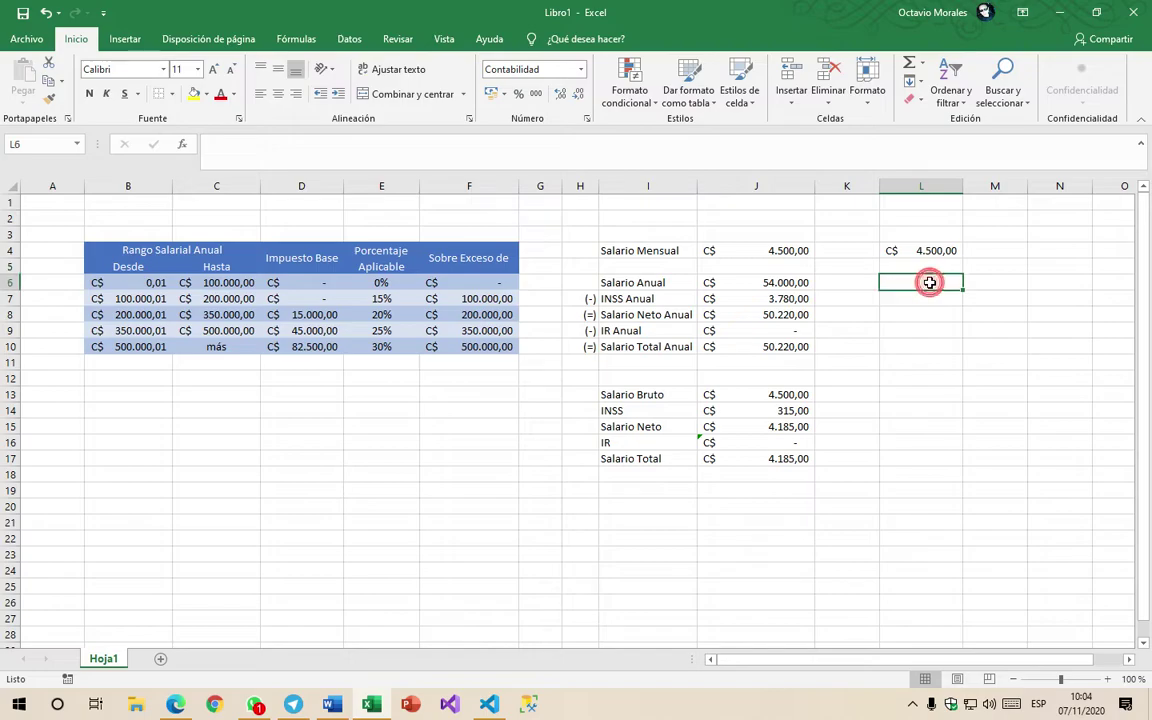
type("=")
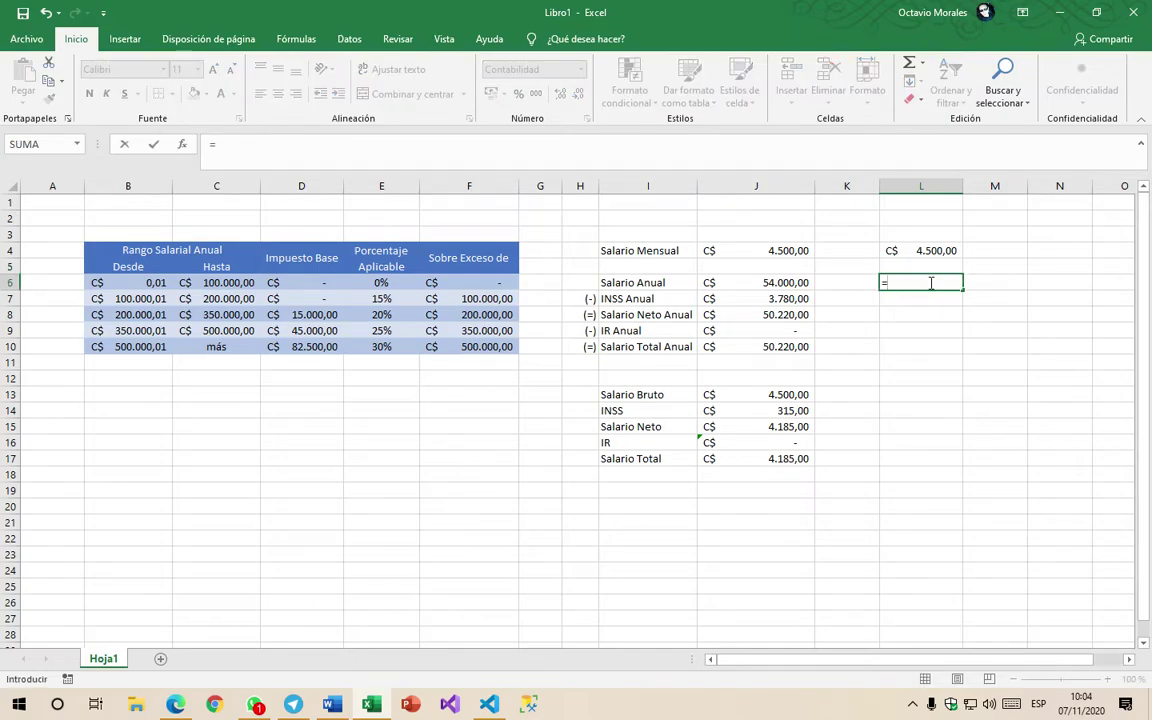
left_click(900, 250)
type("*12")
key("Return")
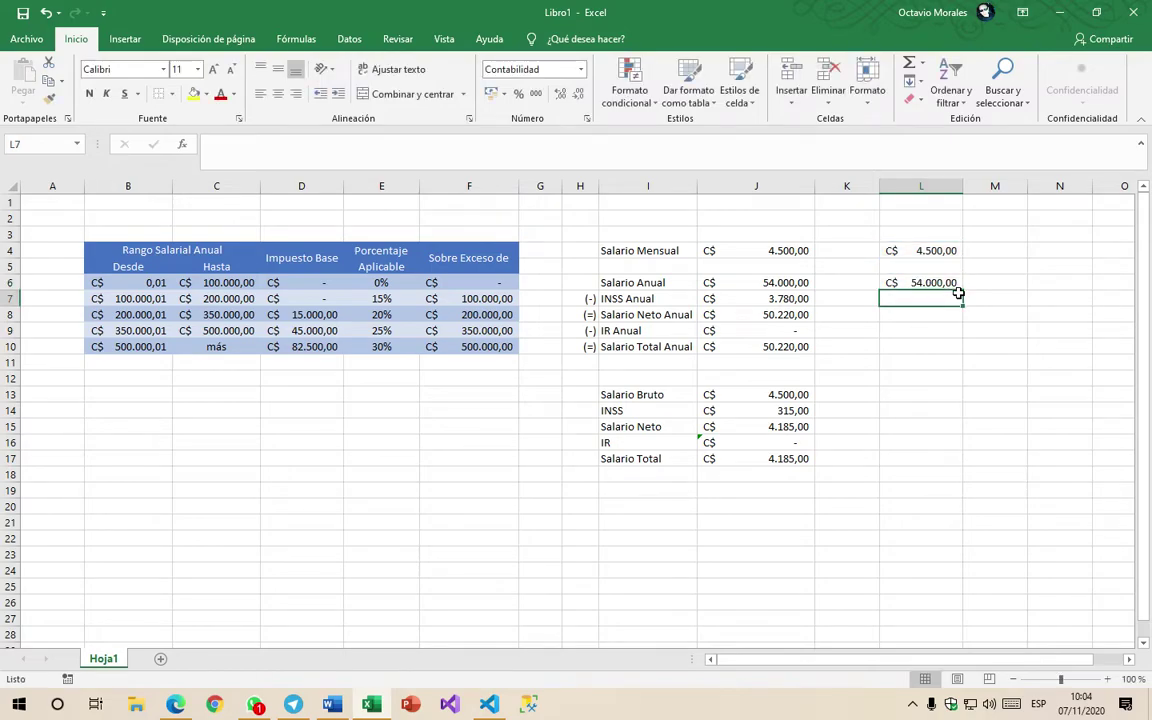
left_click(953, 285)
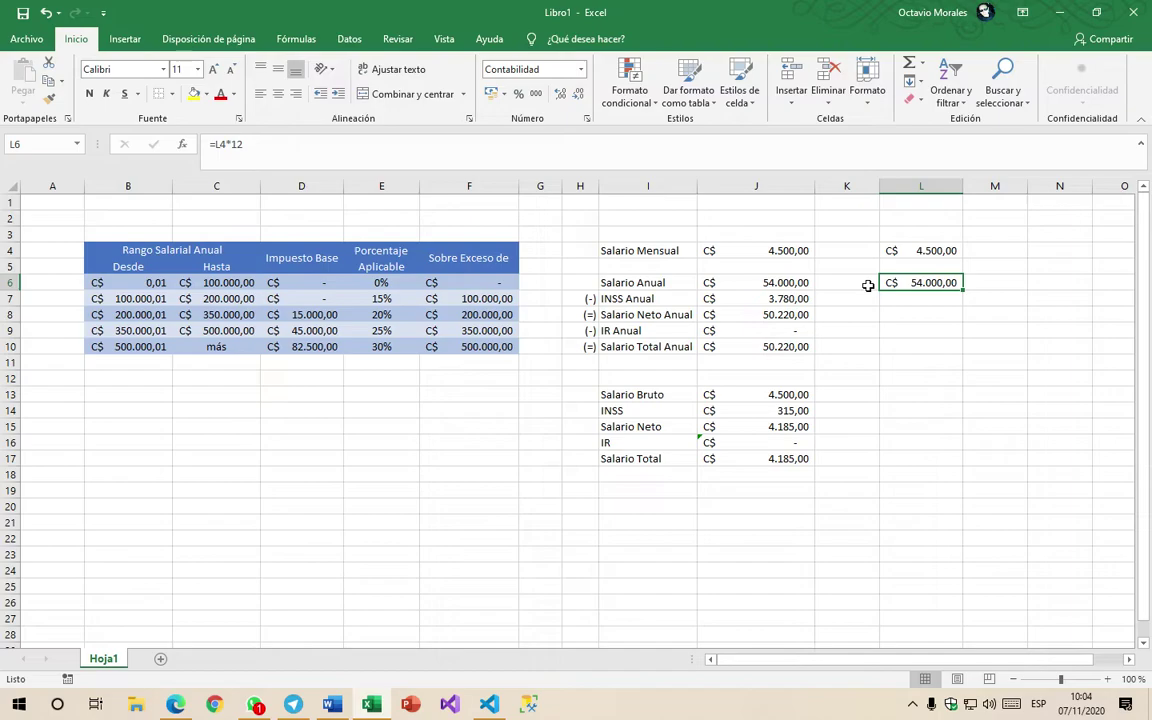
Step: Calculate the INSS Anual in cell L7 with the formula =L6*0,07
left_click(923, 301)
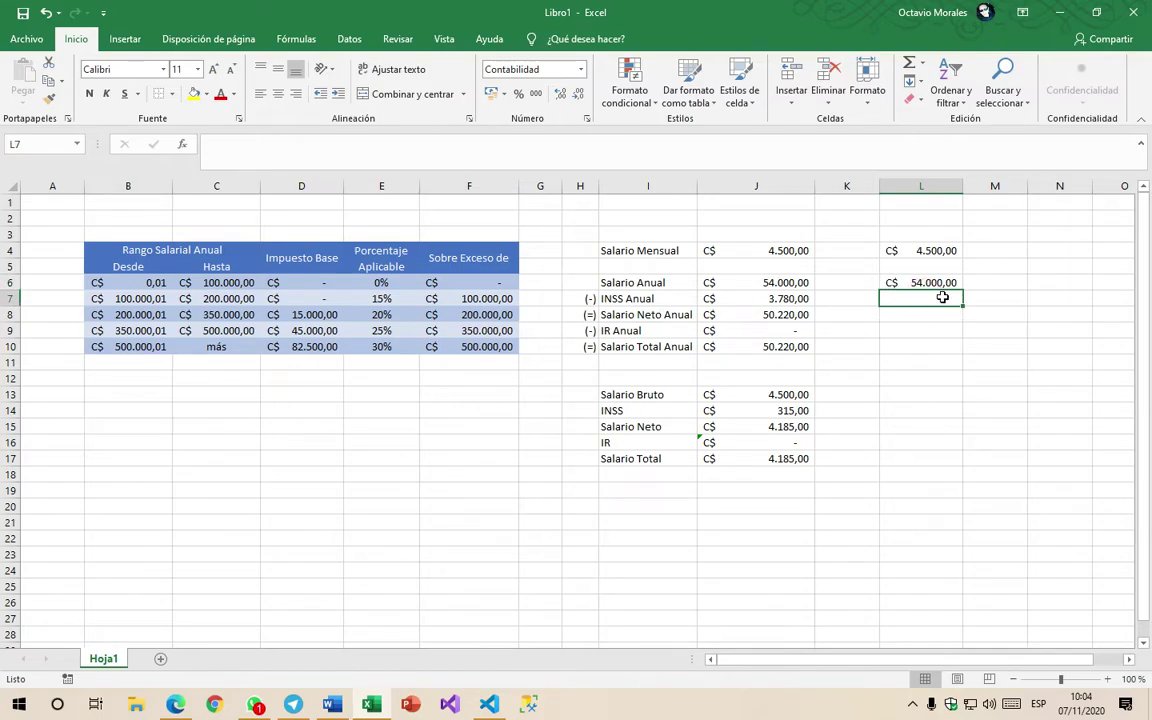
type("=")
key("Up")
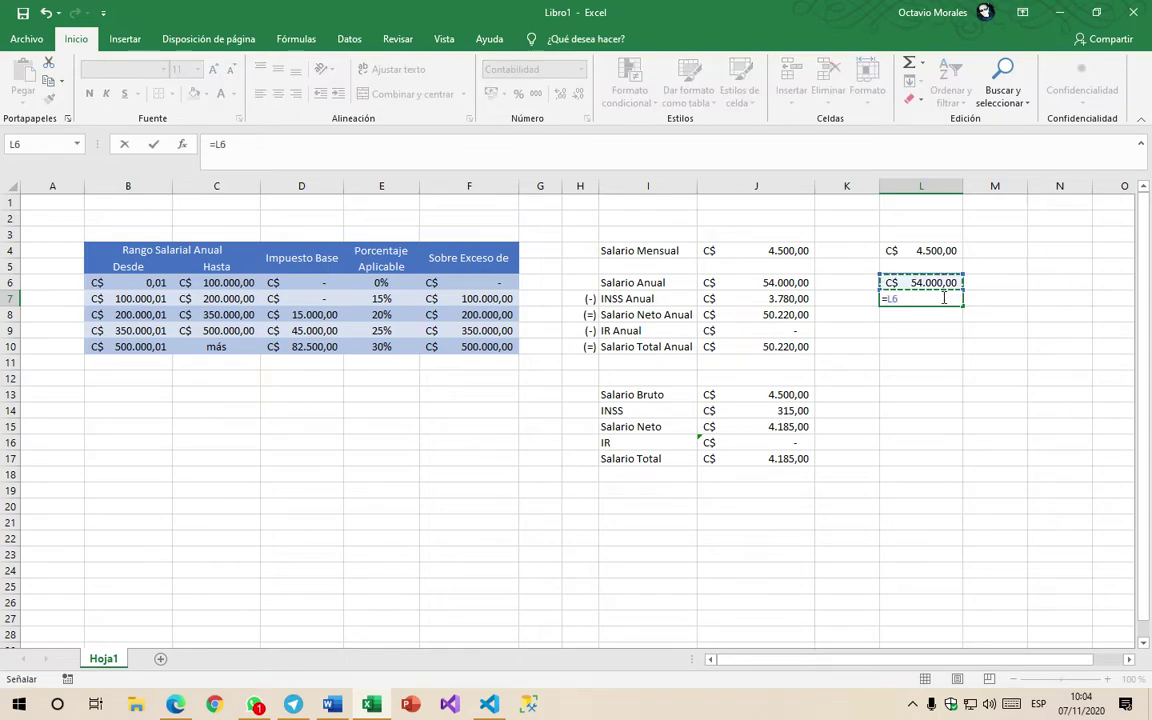
type("*")
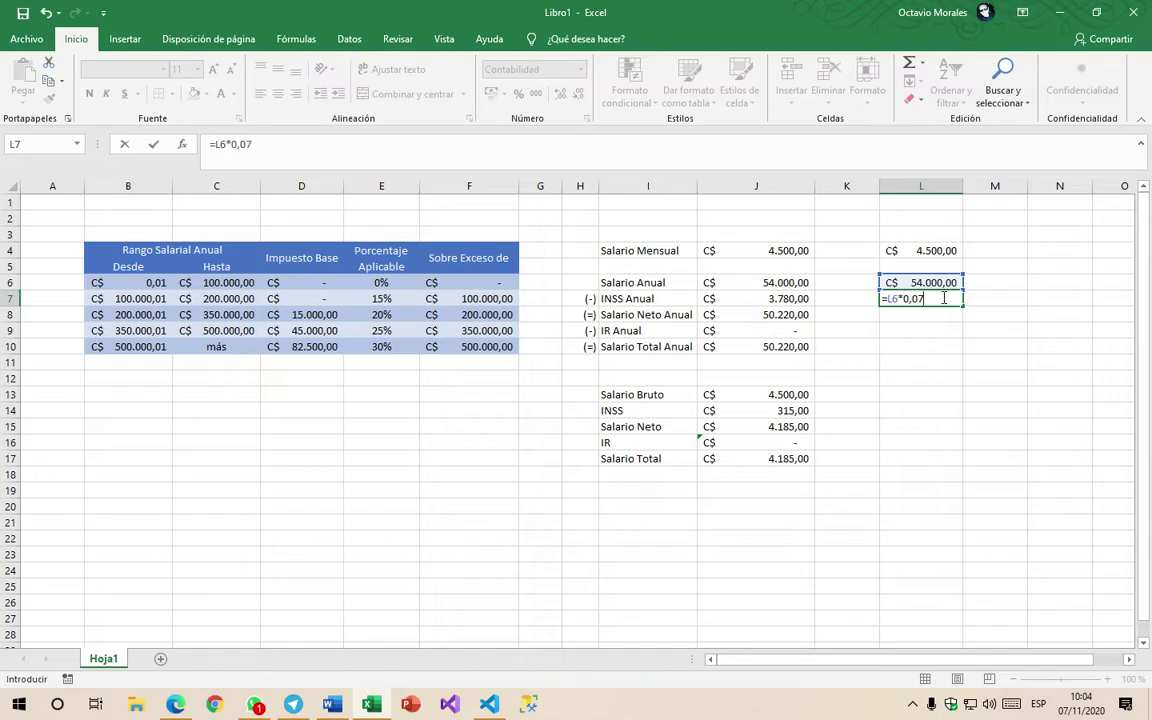
key("Return")
left_click(942, 298)
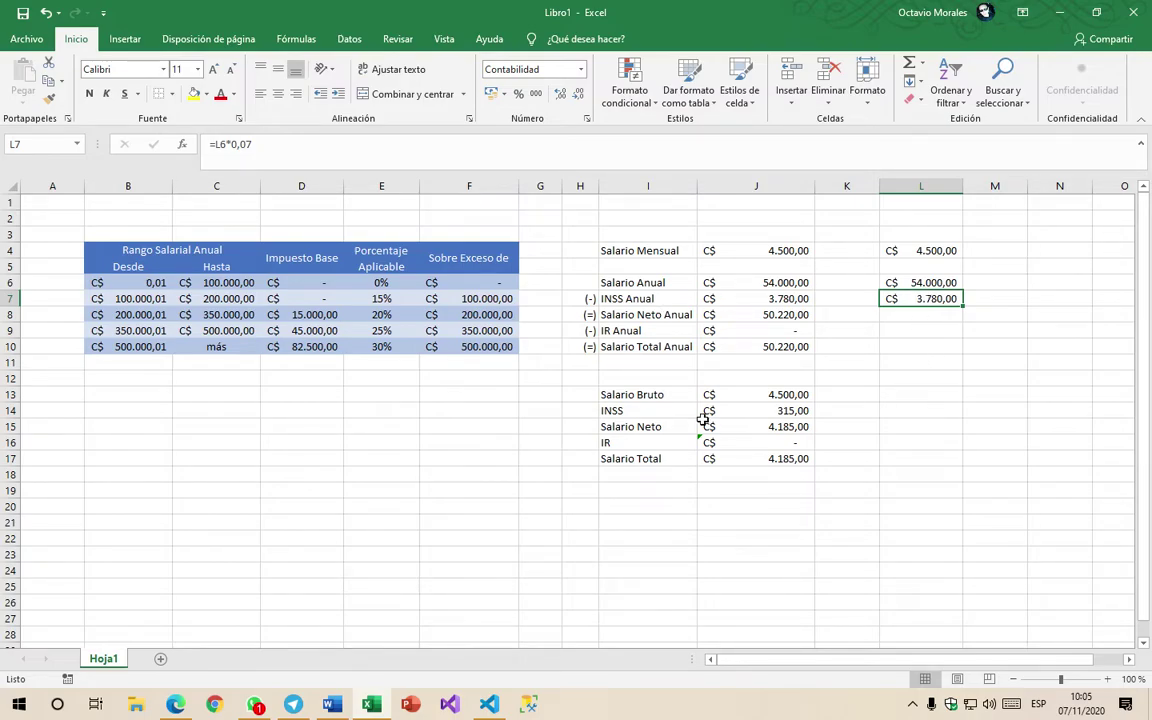
Step: Calculate the monthly INSS in cell L14 by dividing the annual INSS by twelve, using =L7/12
left_click(914, 408)
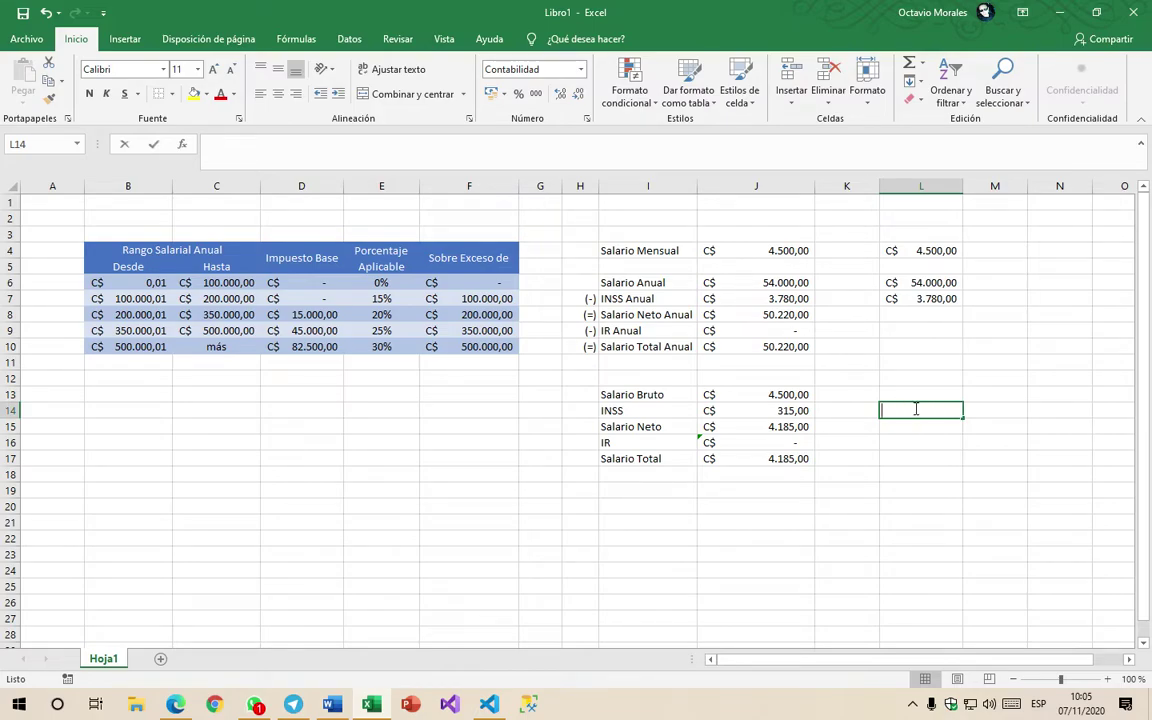
type("=")
left_click(918, 299)
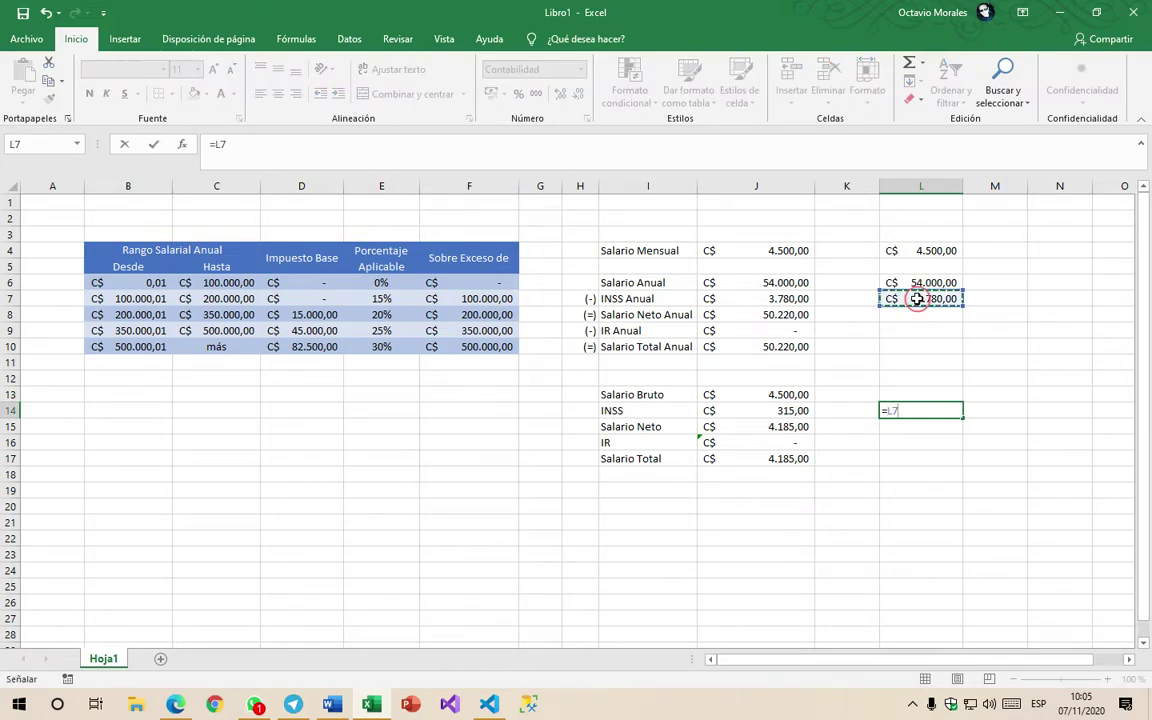
type("/12")
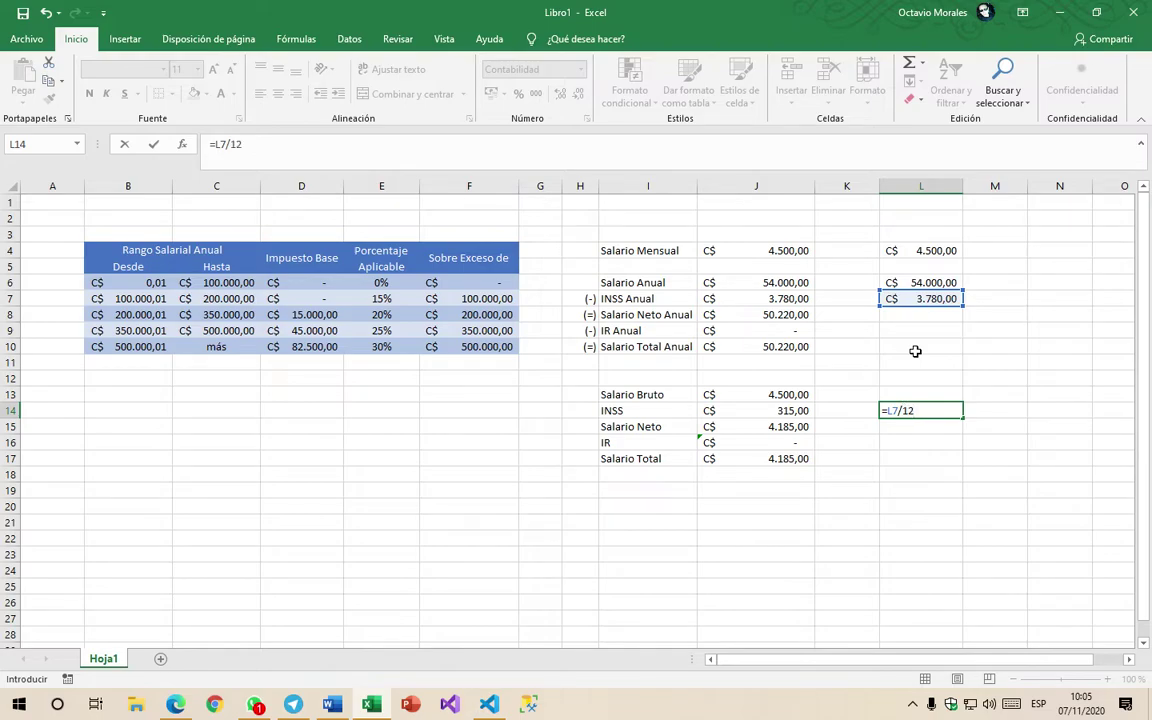
key("Return")
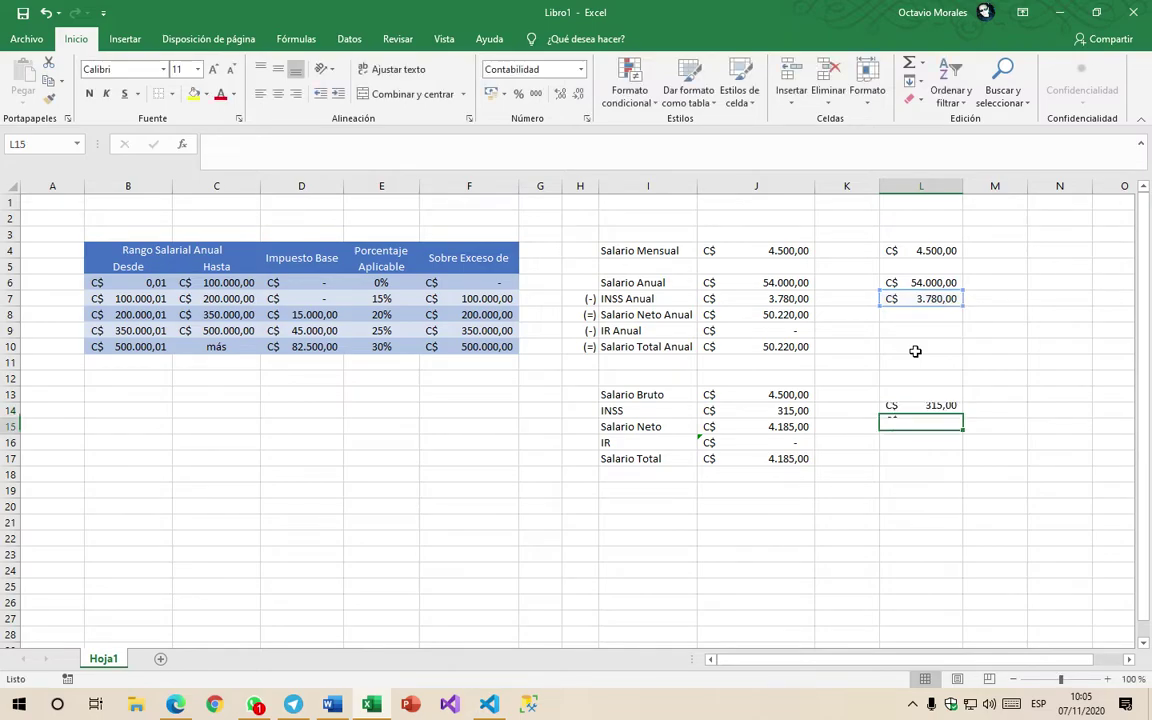
left_click(921, 413)
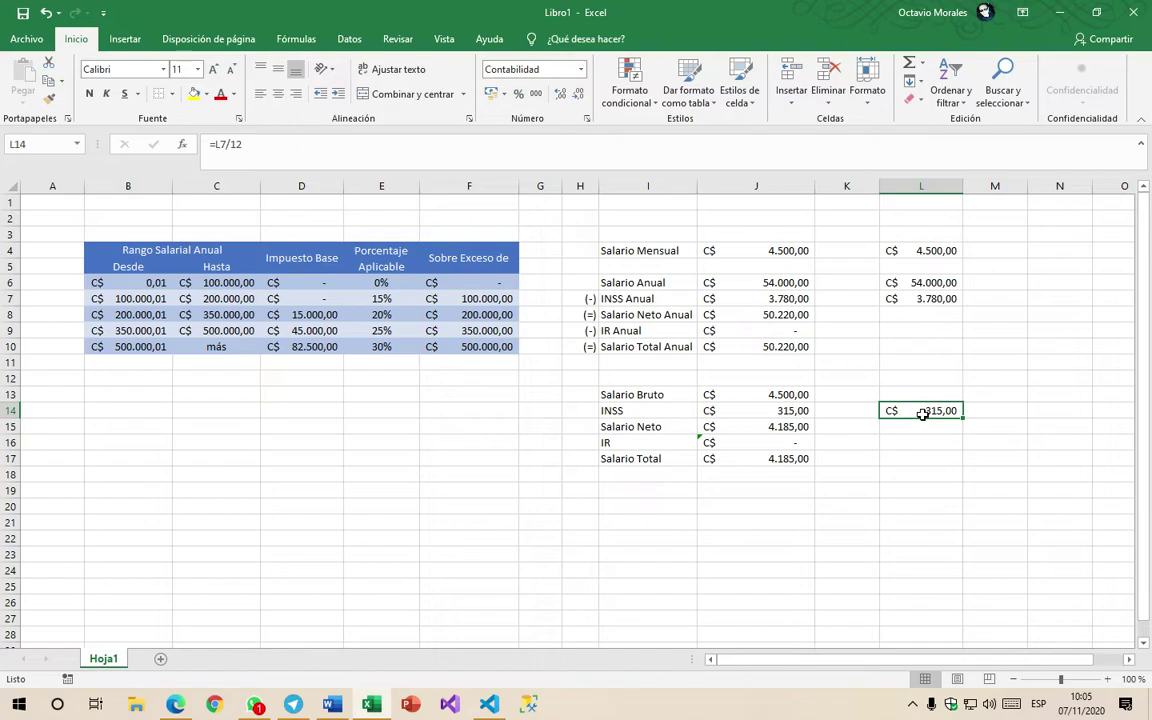
Step: Link the Salario Bruto in cell L13 to the monthly salary in L4
left_click(922, 392)
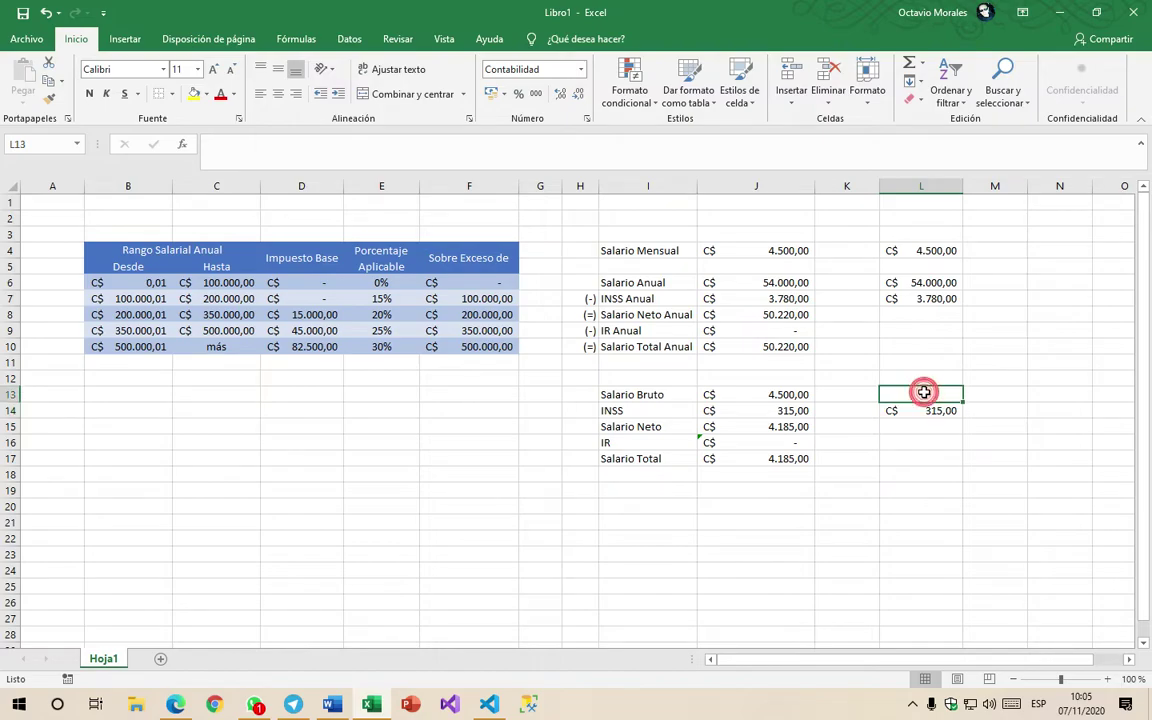
type("=")
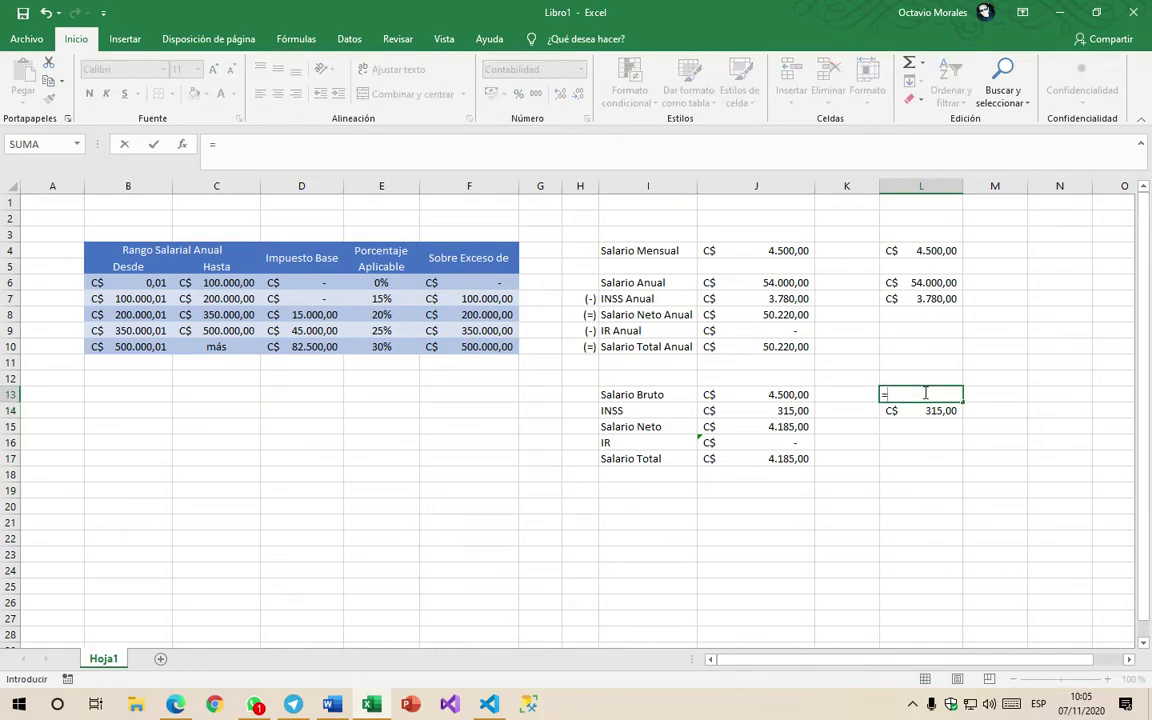
left_click(921, 252)
key("Return")
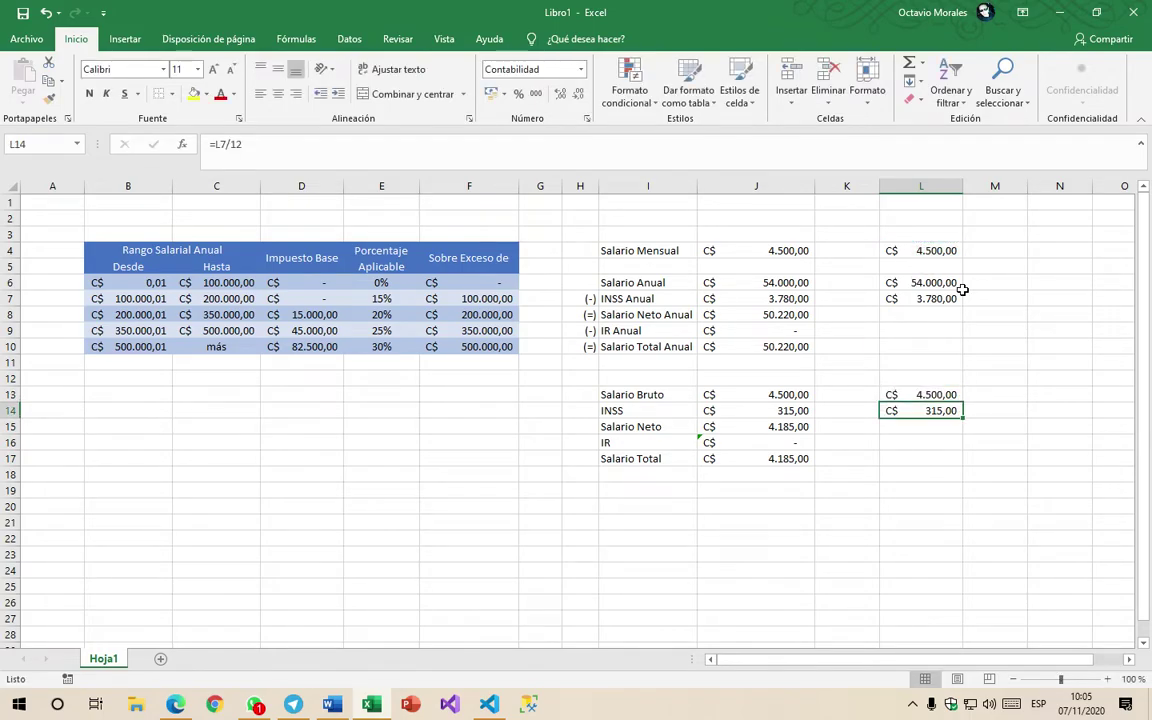
Step: Calculate the Salario Neto Anual in cell L8 with the formula =L6-L7
left_click(936, 318)
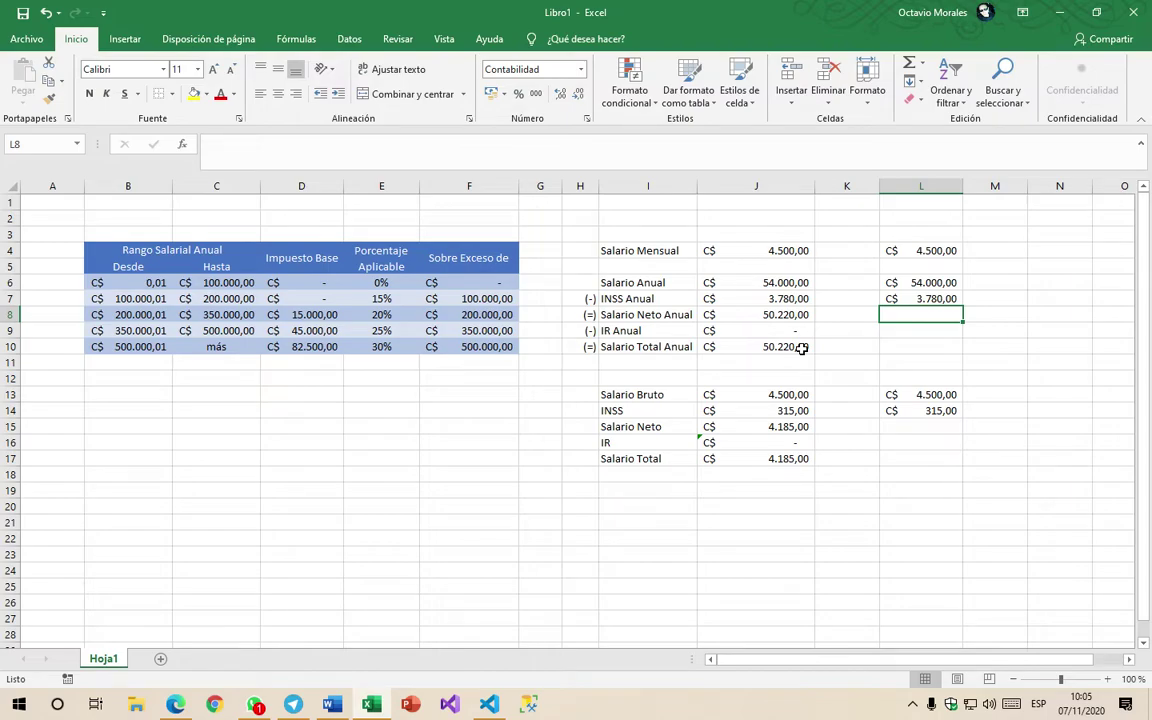
type("=")
left_click(905, 283)
type("-")
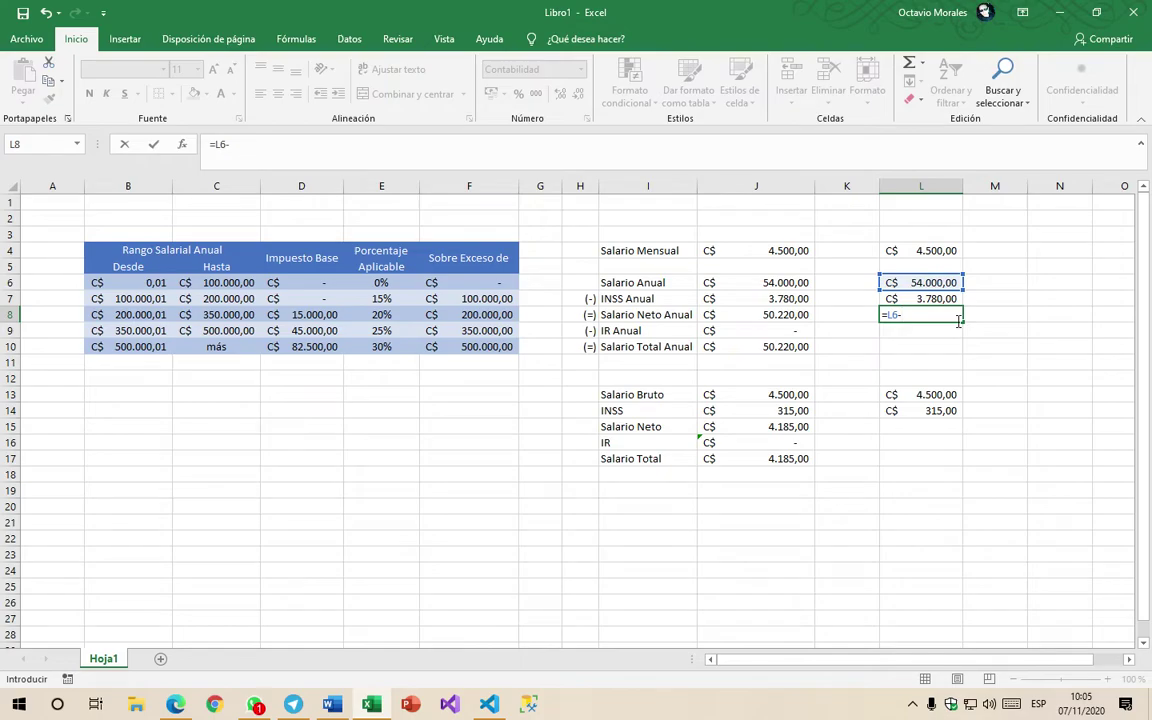
left_click(935, 299)
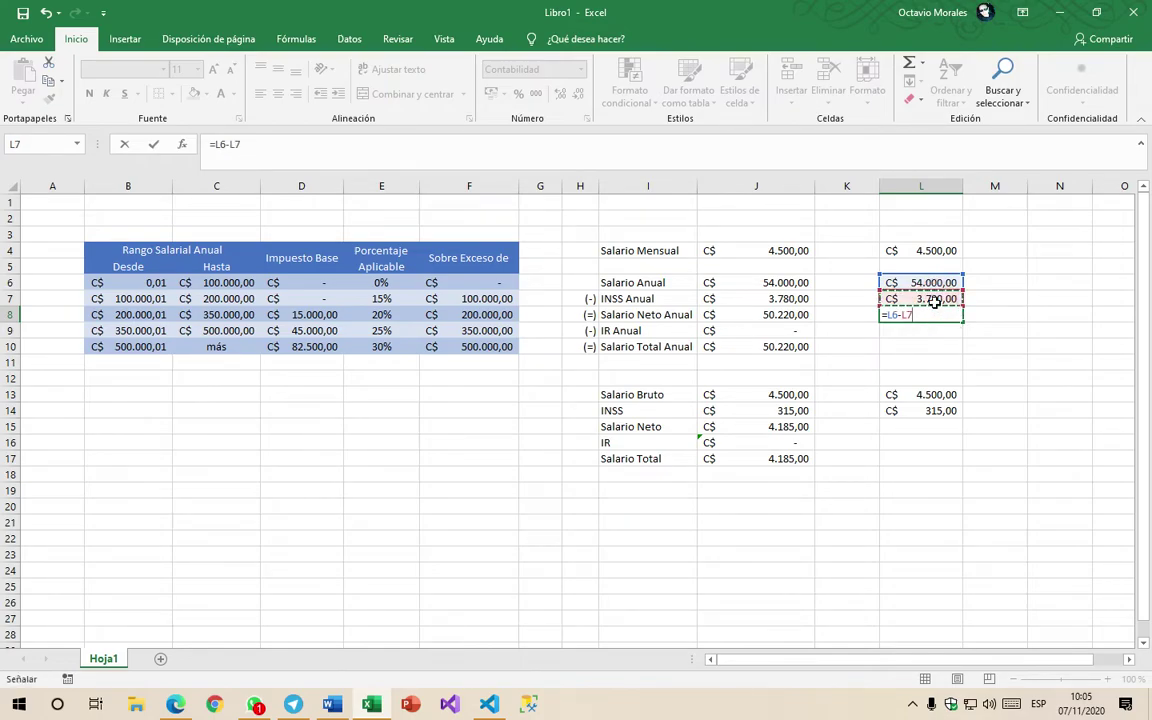
key("Return")
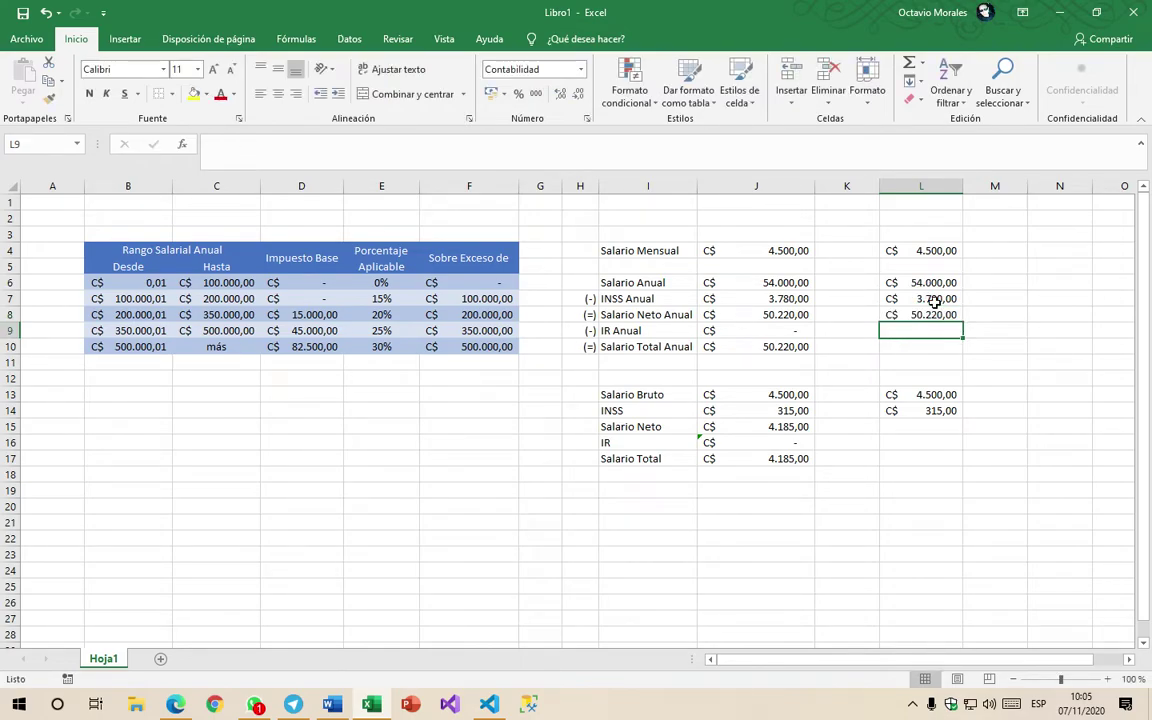
Step: Compare the Salario Neto Anual in L8 with the tax table's salary ranges and examine the first range's base tax, percentage and excess
left_click(938, 316)
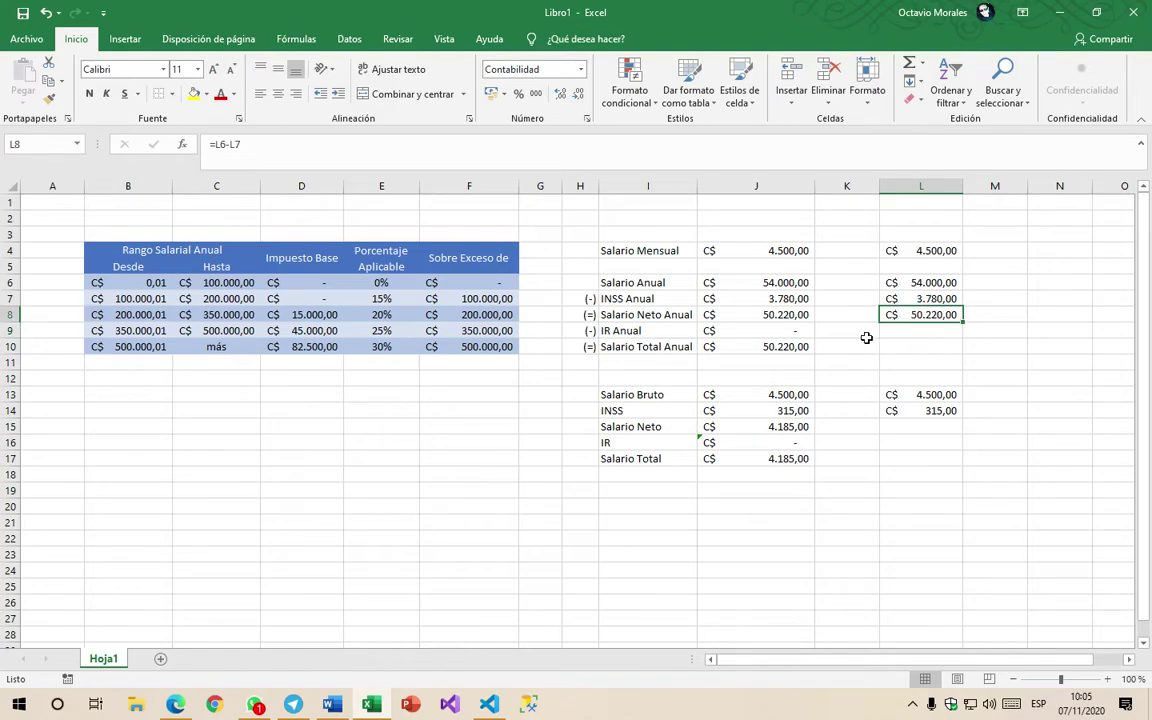
left_click(636, 333)
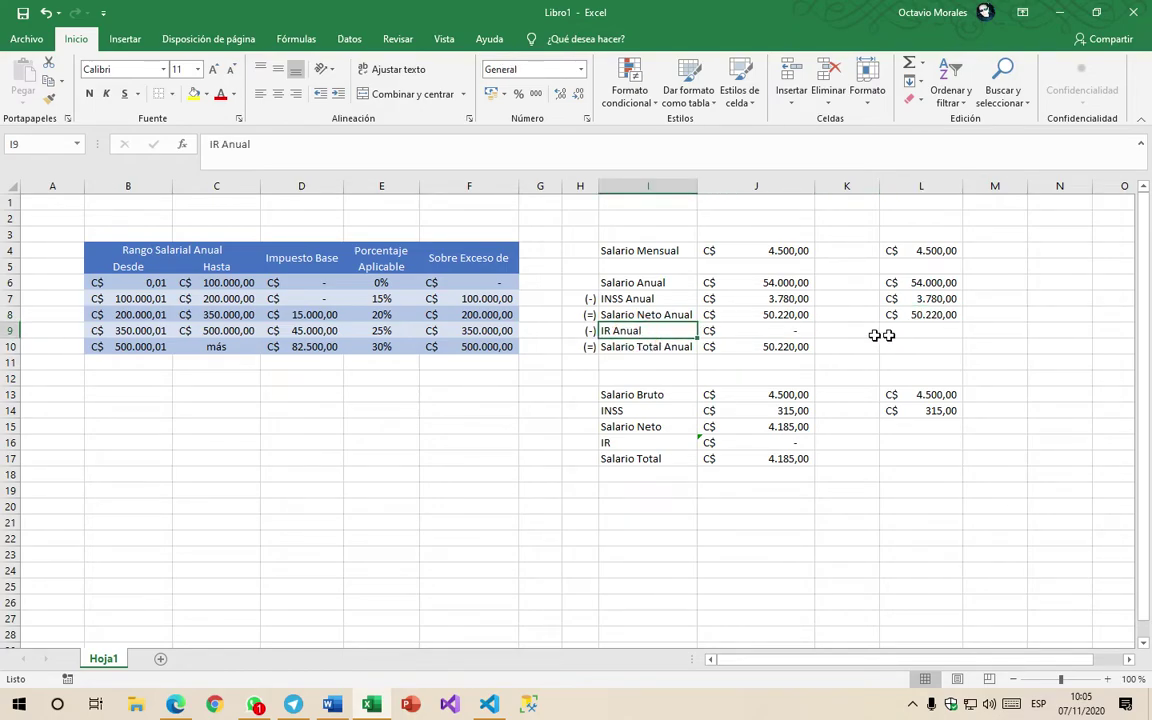
left_click(941, 332)
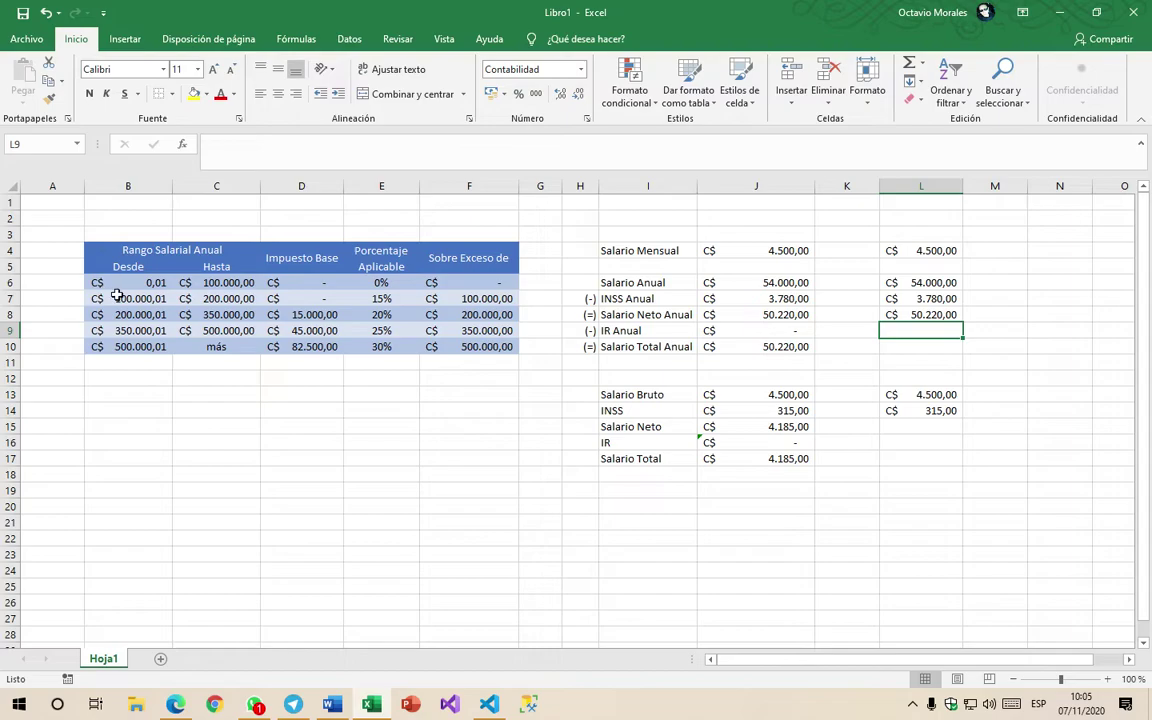
left_click_drag(155, 283, 440, 283)
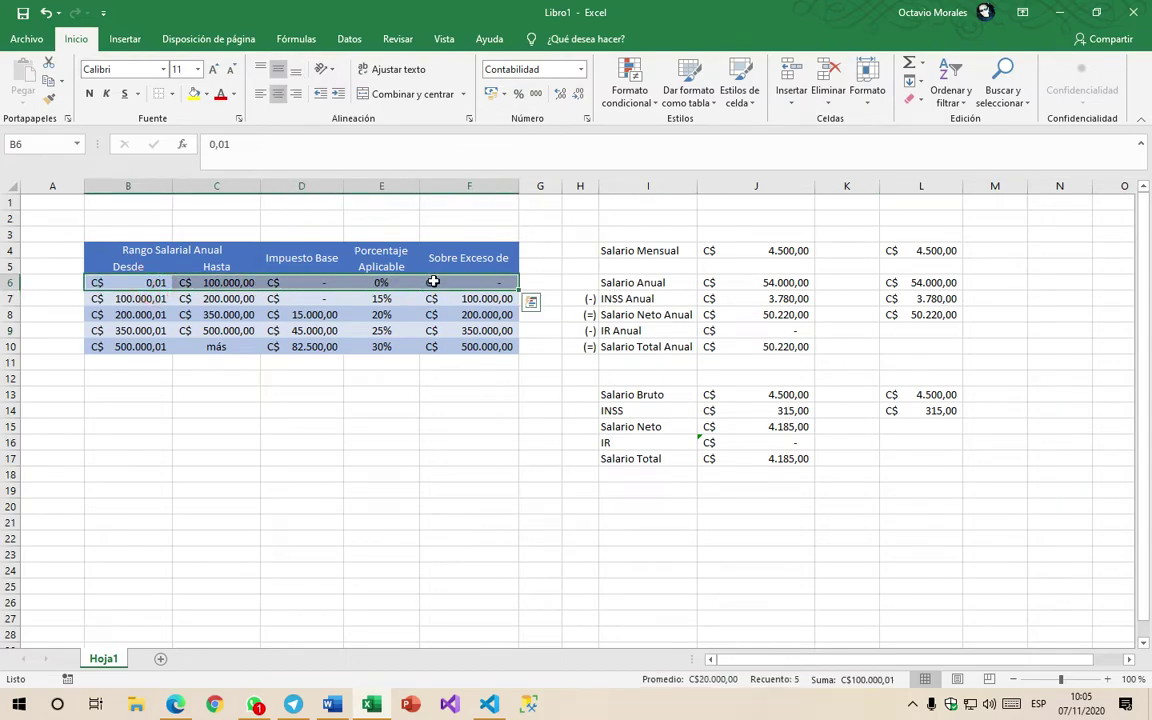
left_click(910, 316)
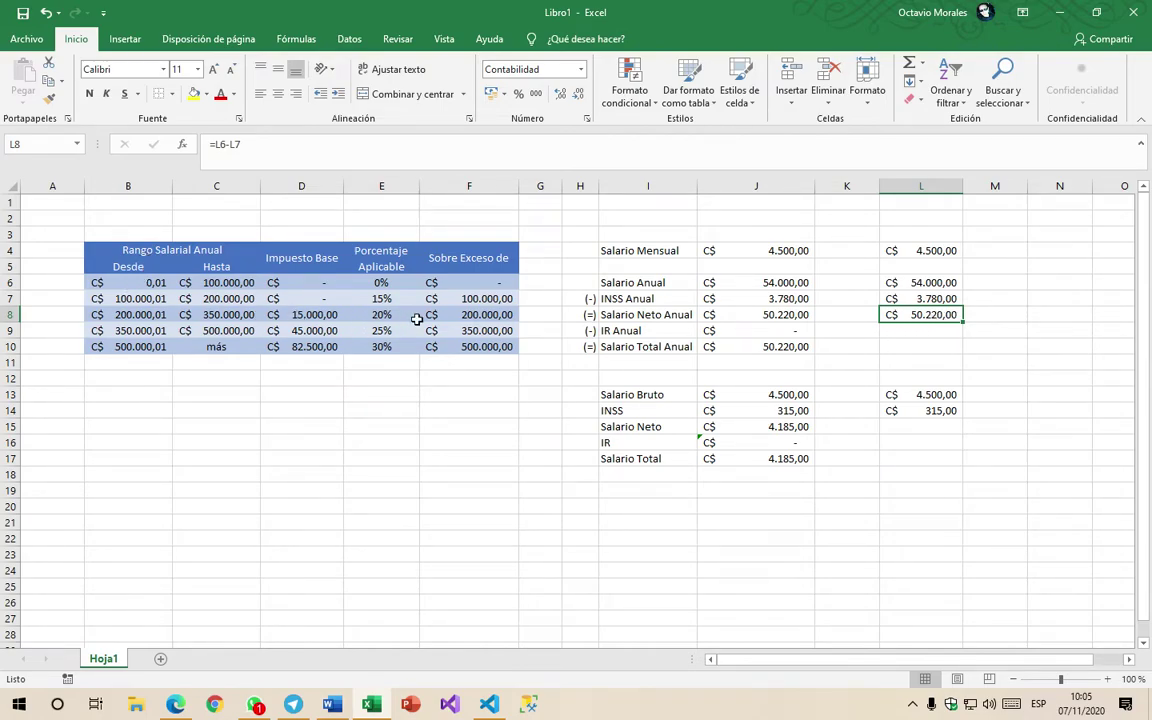
left_click(155, 297)
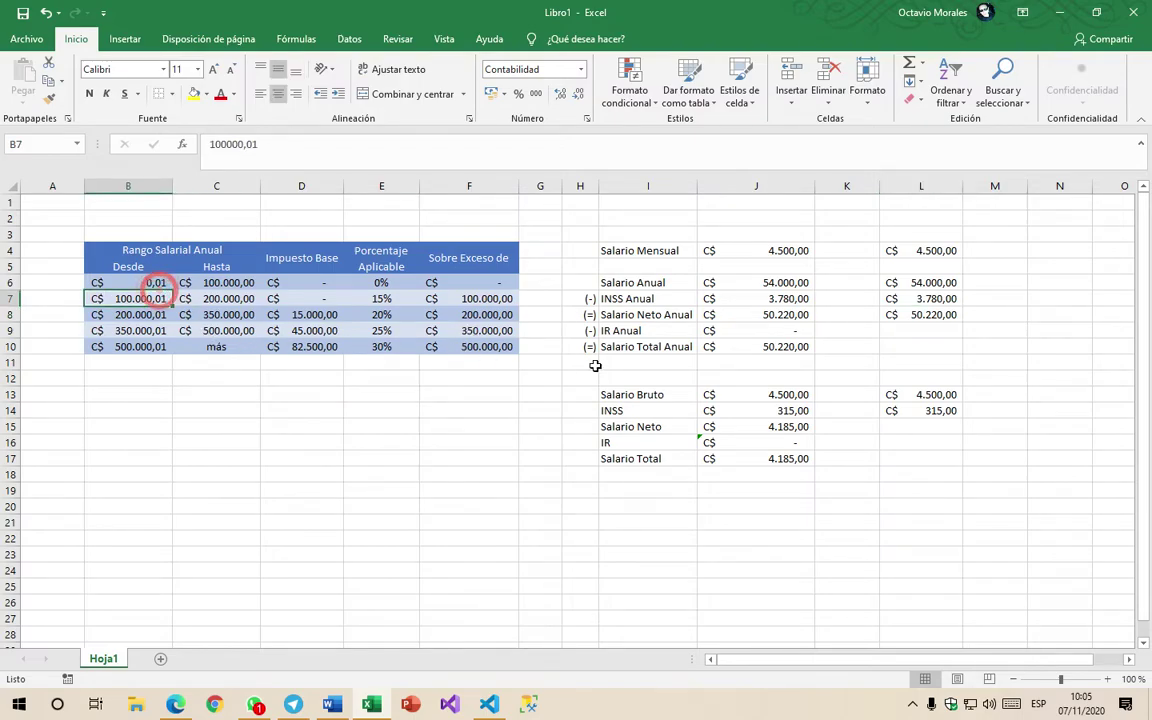
left_click(937, 320)
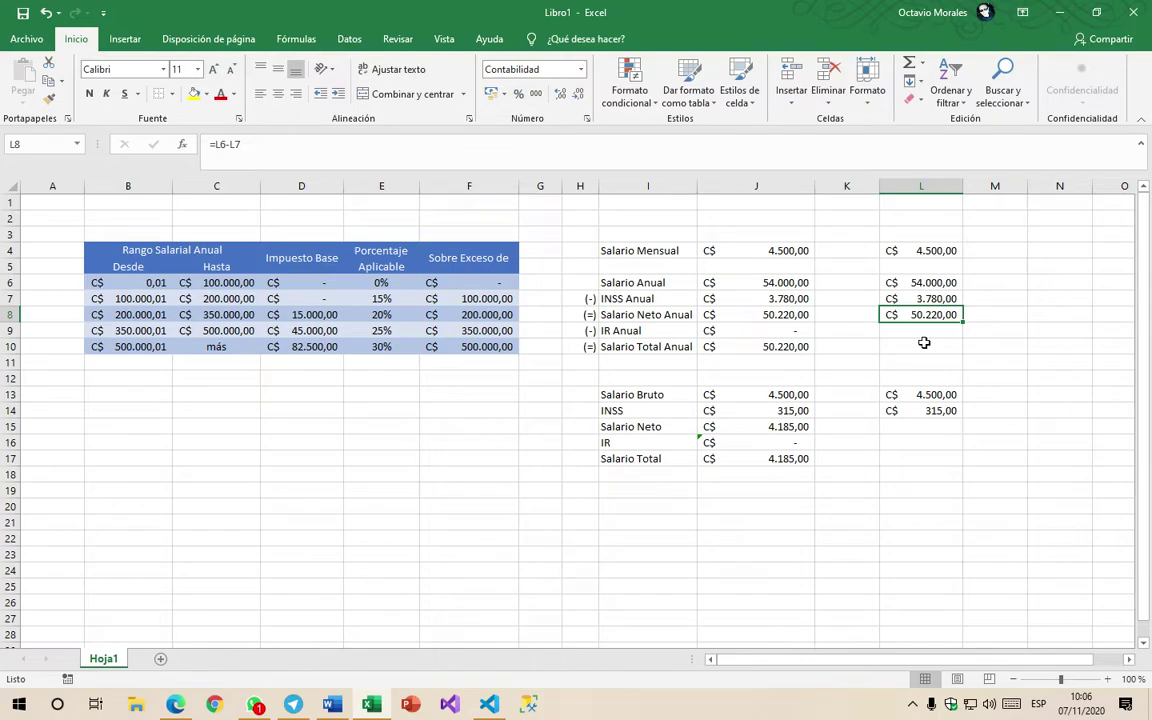
left_click_drag(130, 281, 238, 281)
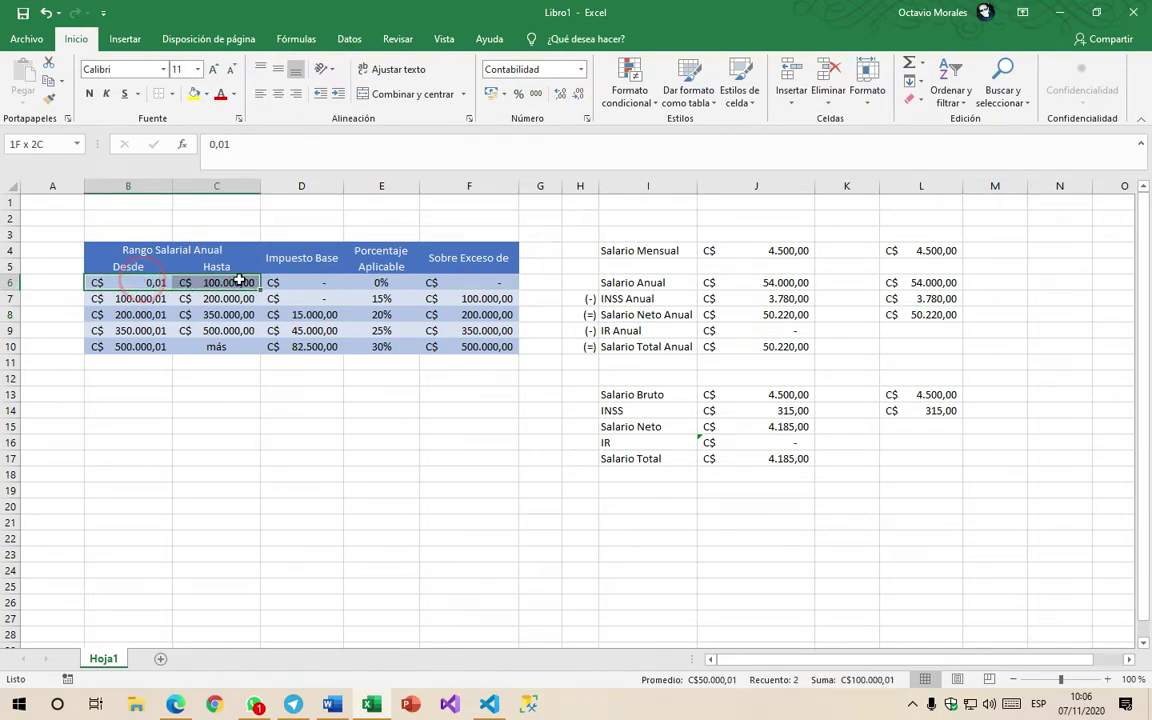
left_click(105, 282)
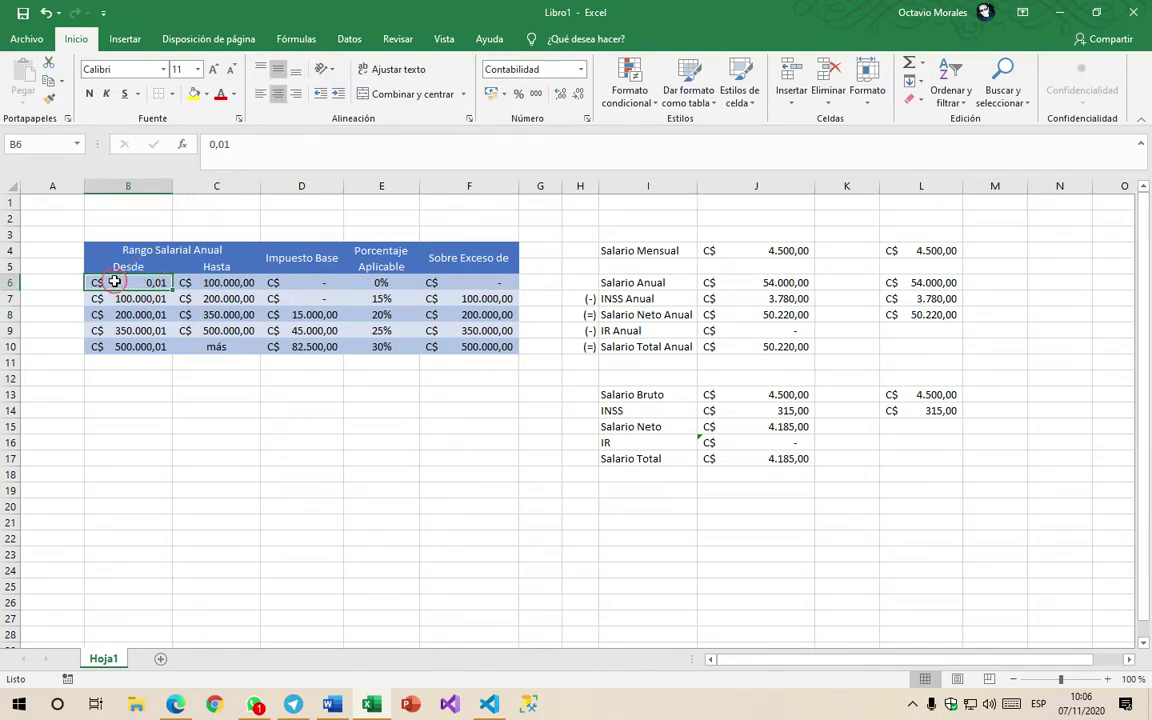
left_click(229, 283)
left_click(314, 282)
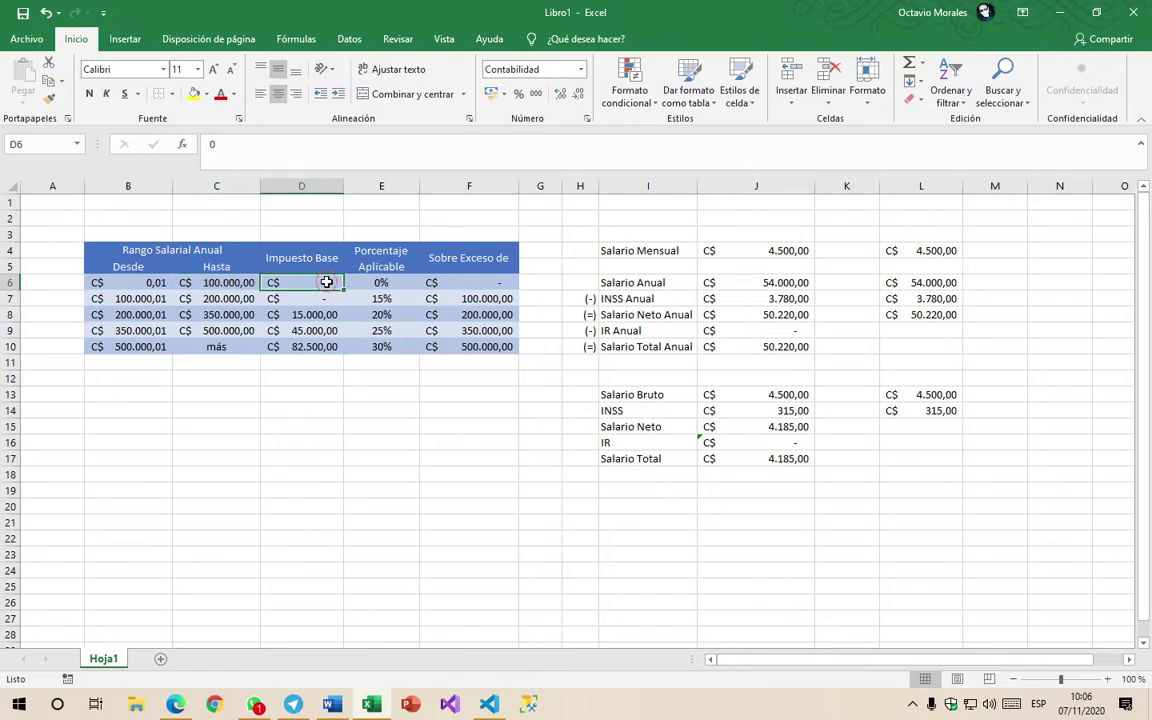
left_click(389, 284)
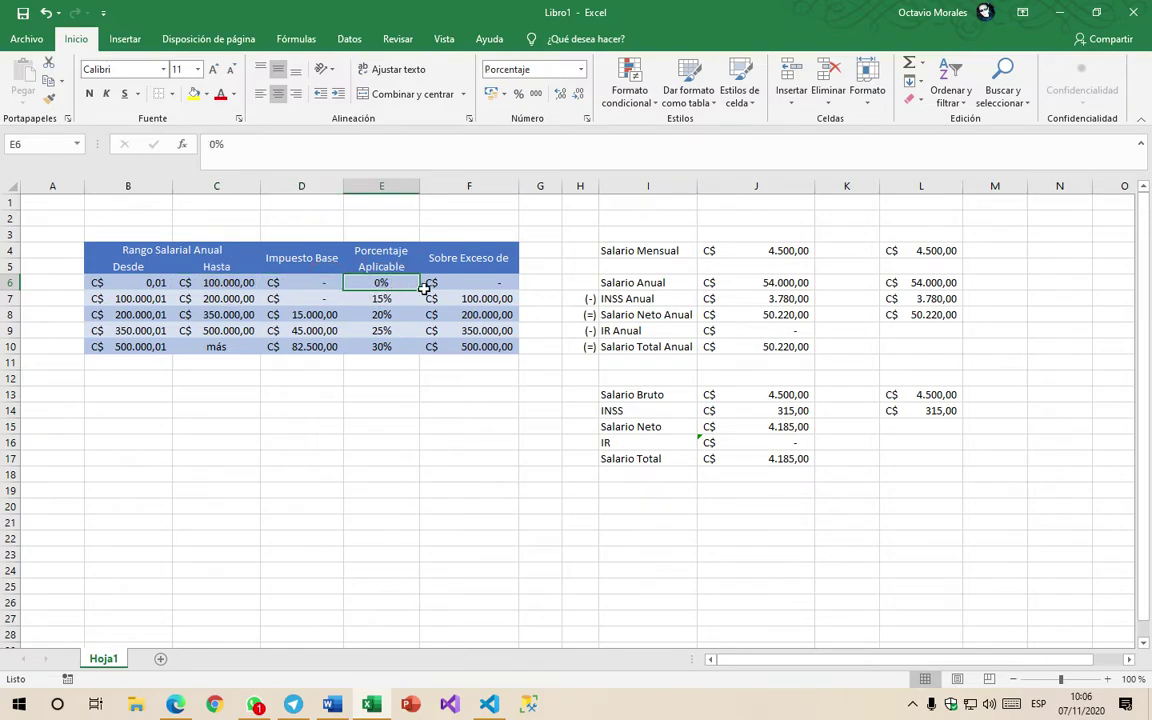
left_click(476, 286)
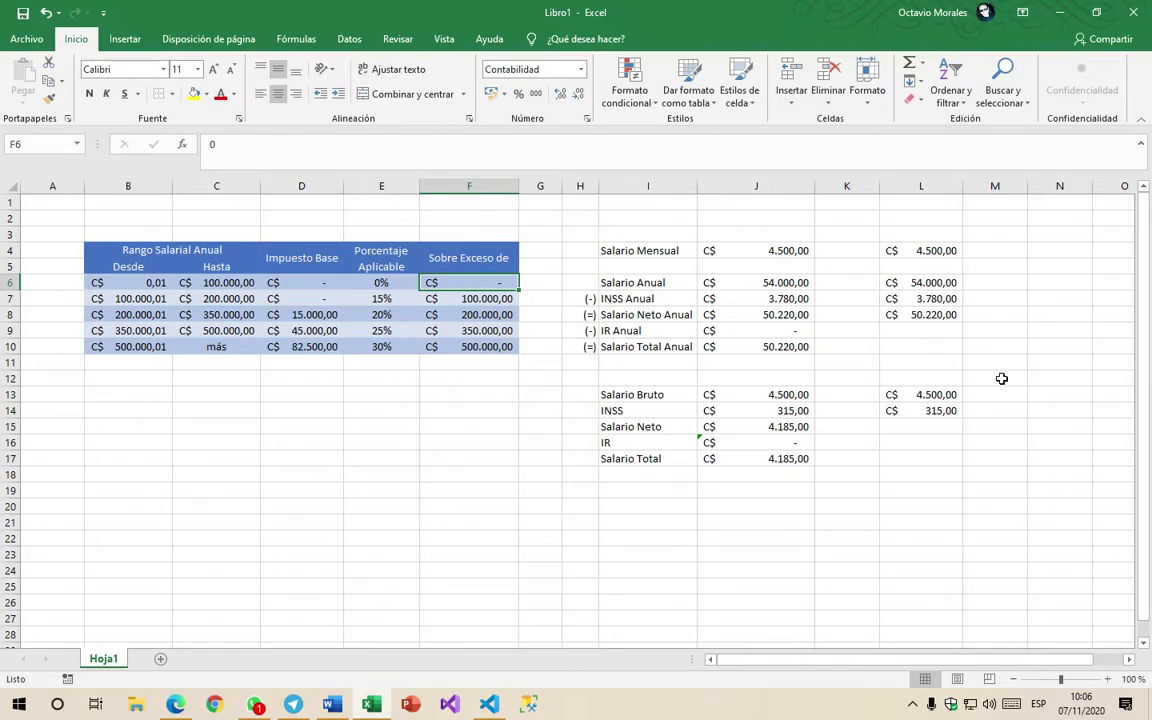
Step: Enter 0 as the IR Anual in cell L9
left_click(926, 330)
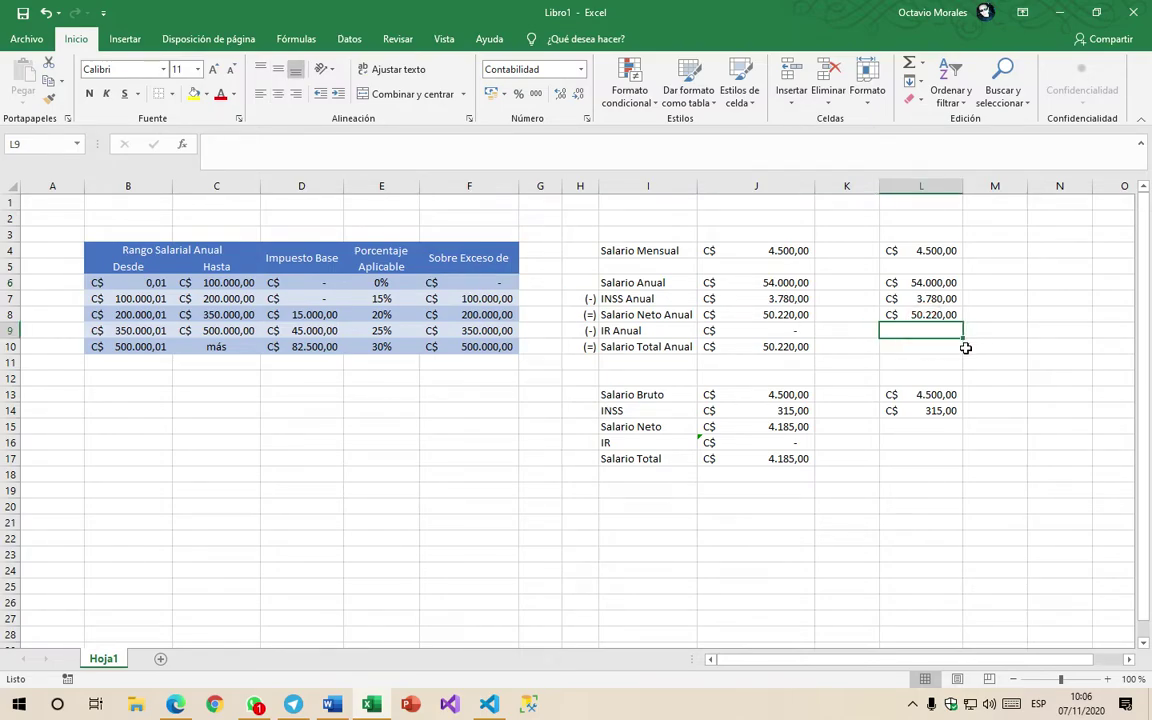
type("0")
key("Return")
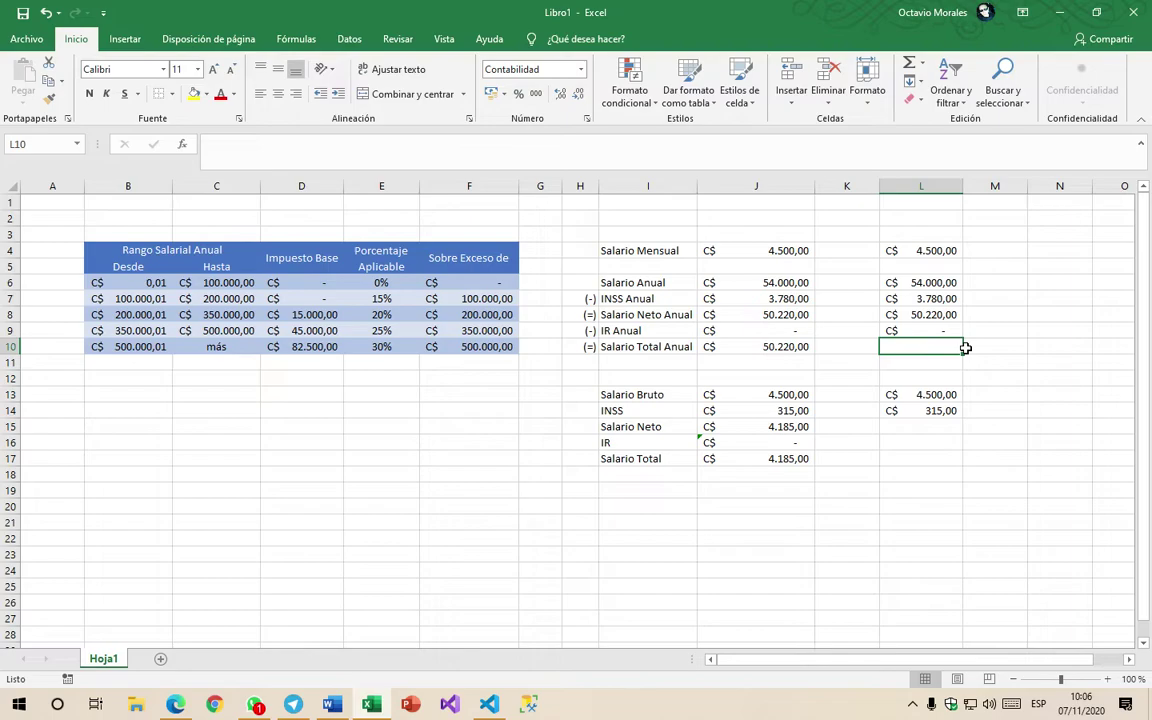
Step: Calculate the Salario Total Anual in cell L10 with the formula =L8-L9
left_click(918, 250)
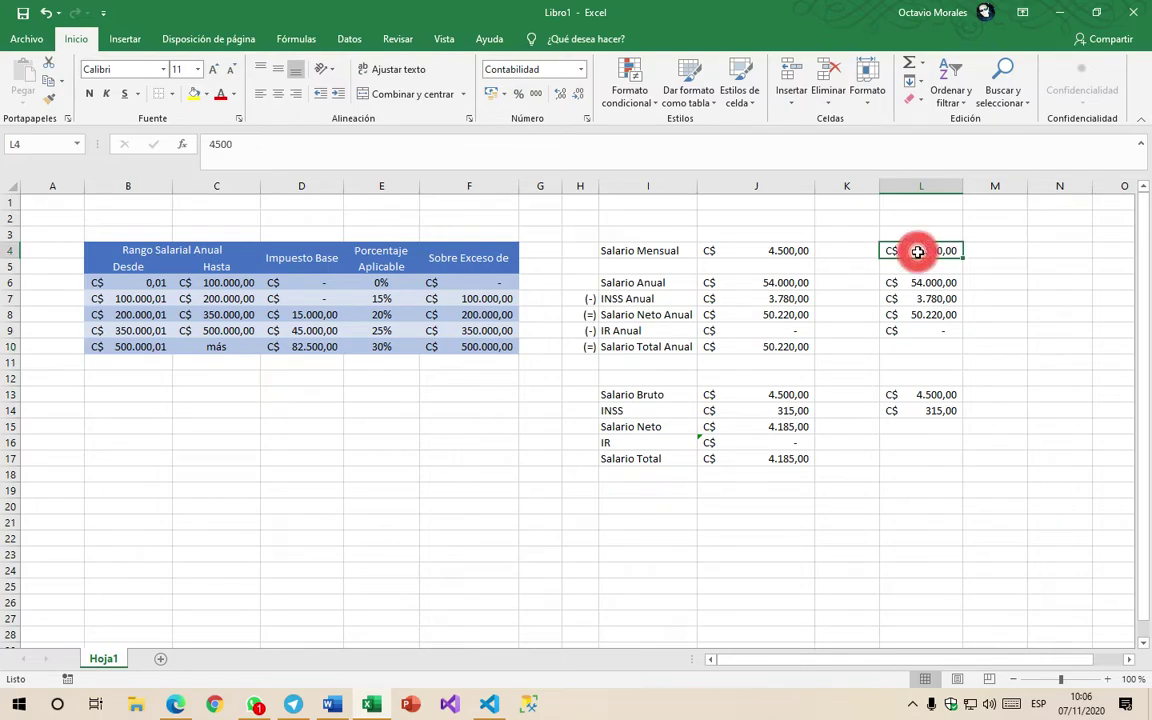
key("Down")
key("Down")
key("Down")
key("Down")
key("Down")
key("Down")
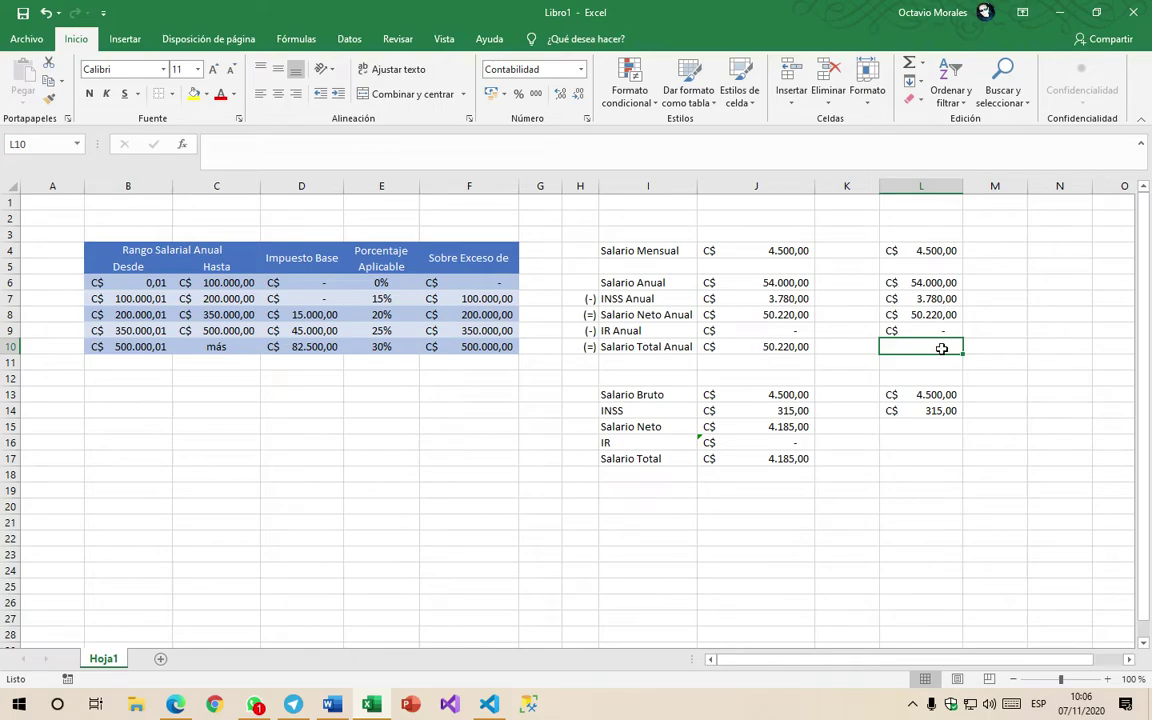
type("=")
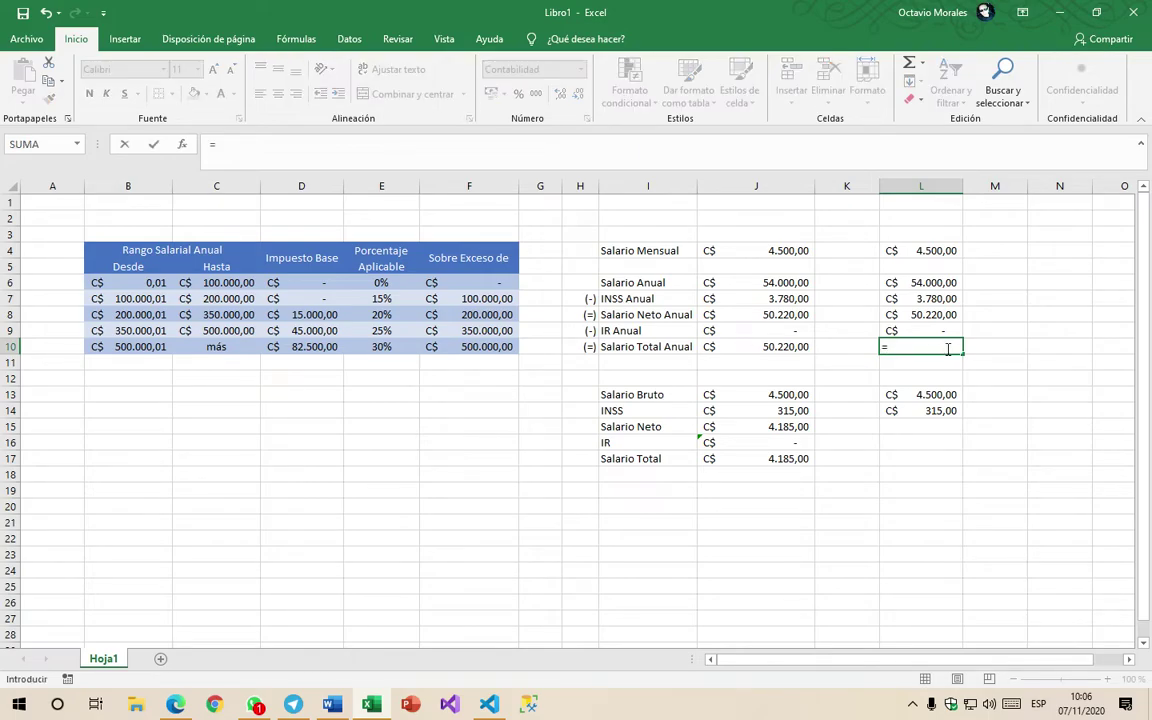
left_click(925, 314)
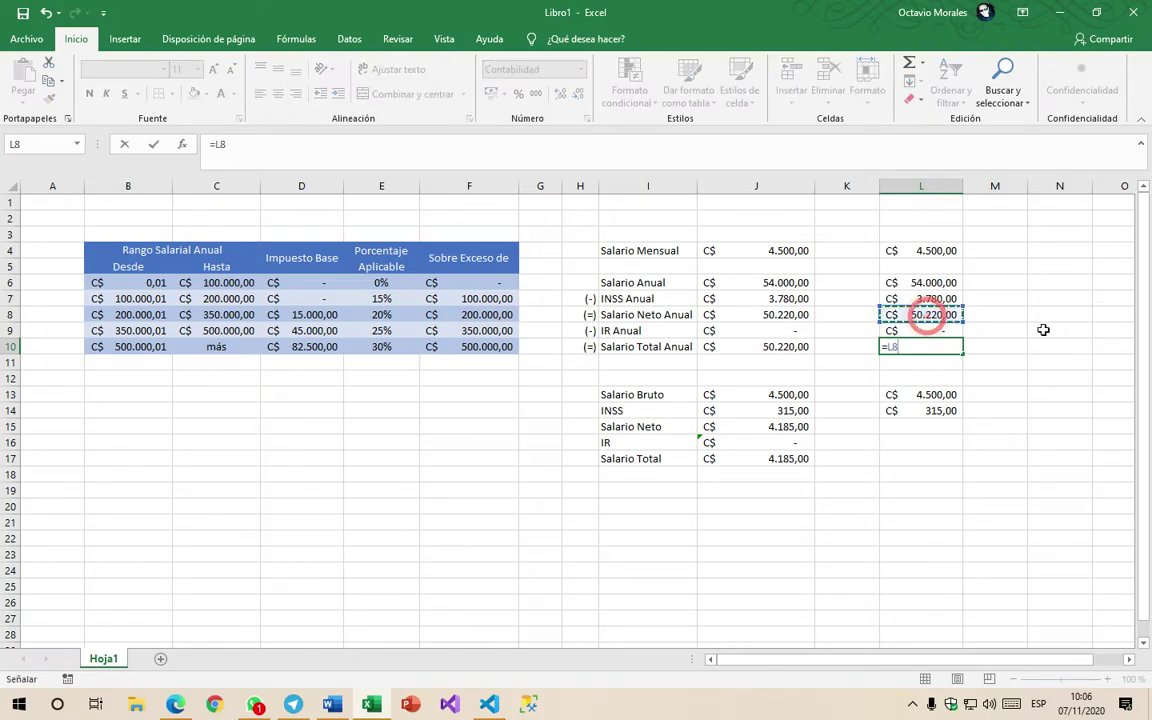
type("-")
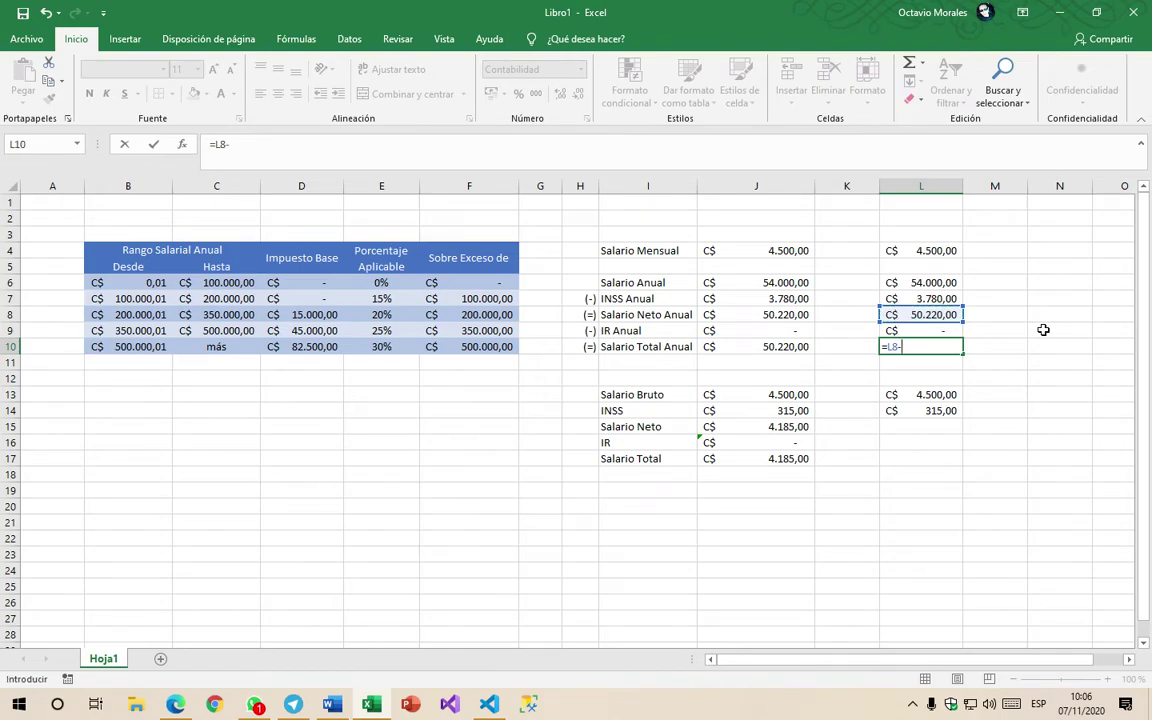
left_click(944, 331)
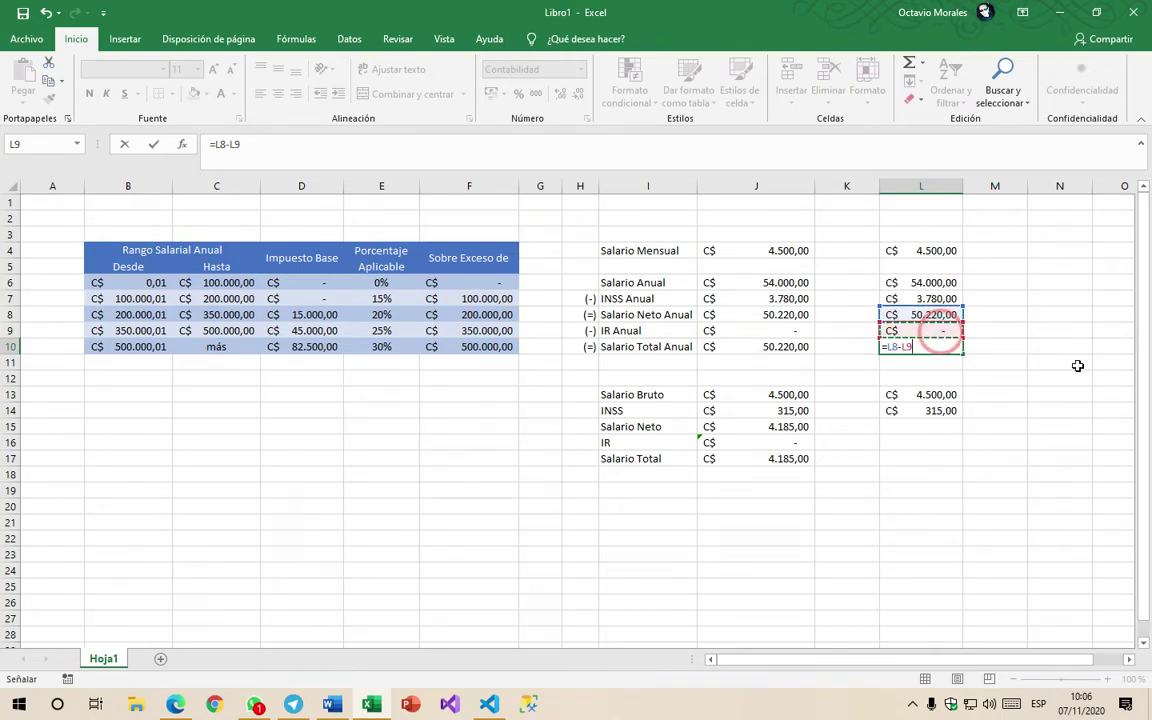
key("Return")
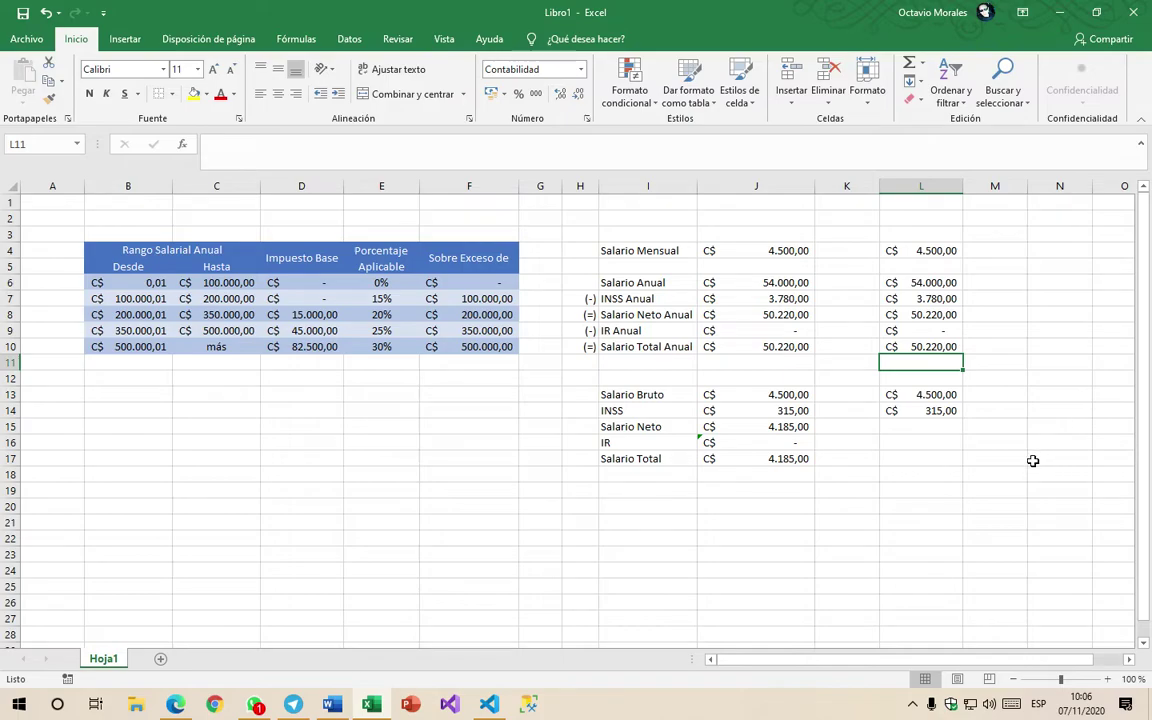
Step: Calculate the monthly Salario Neto in cell L15 with =L13-L14 and enter 0 as the monthly IR in L16
left_click(924, 425)
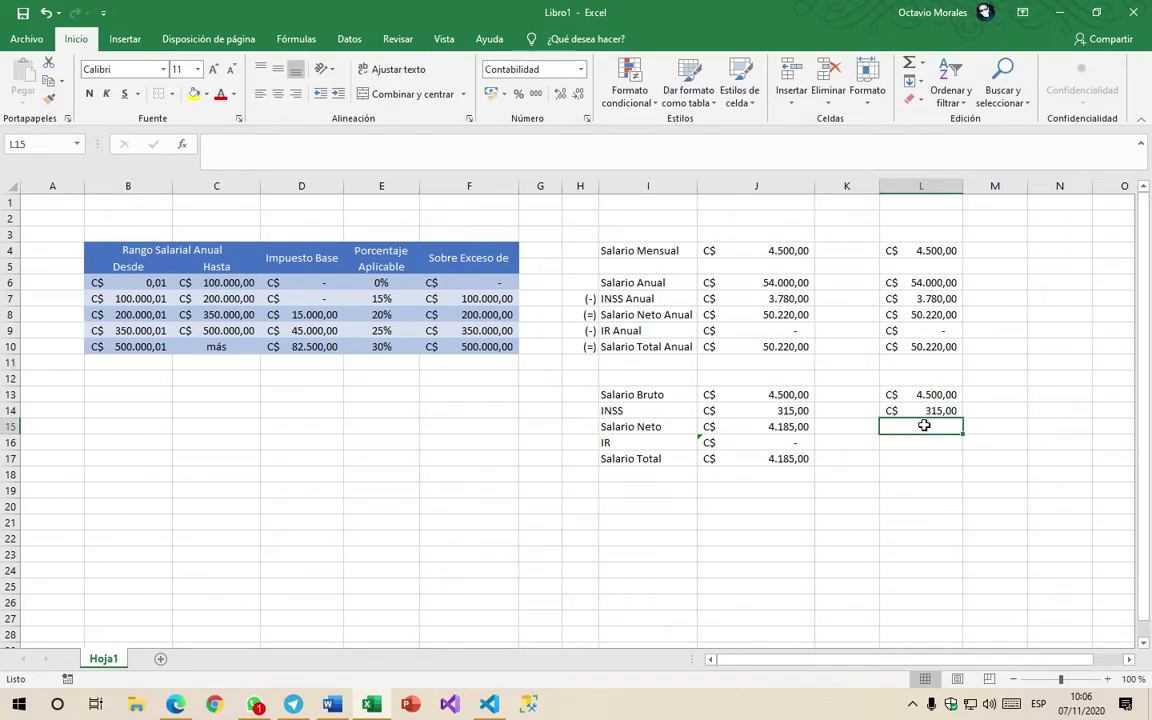
type("=")
left_click(921, 395)
type("-")
left_click(921, 411)
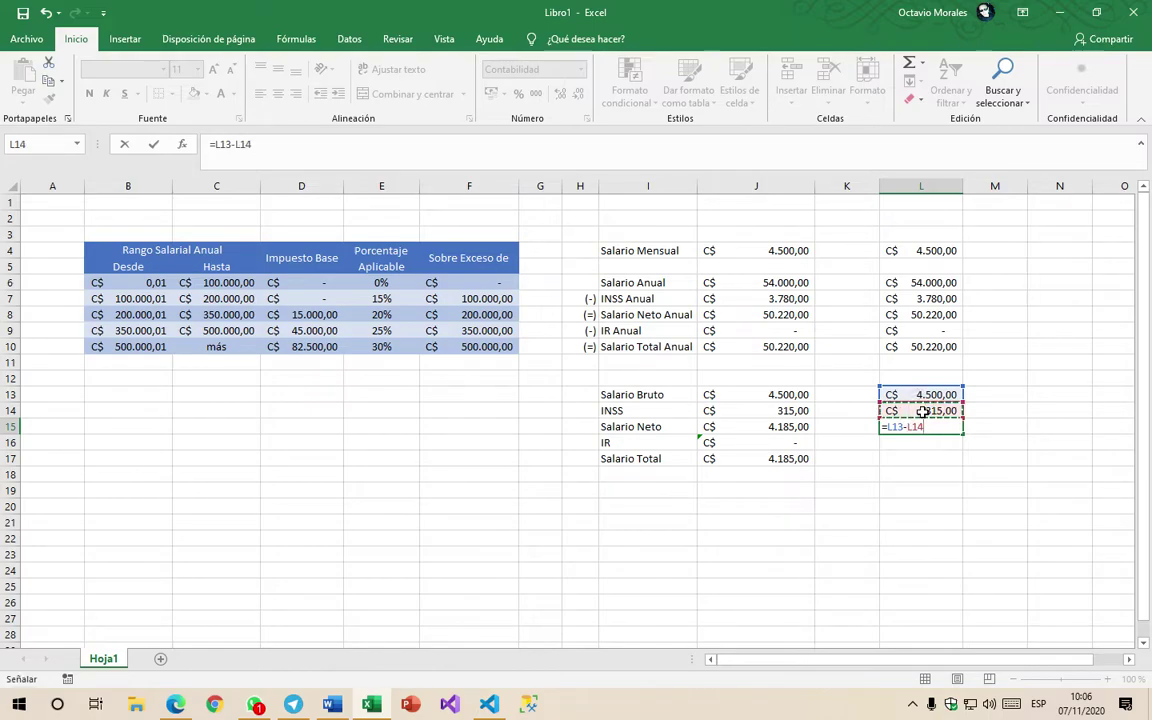
key("Return")
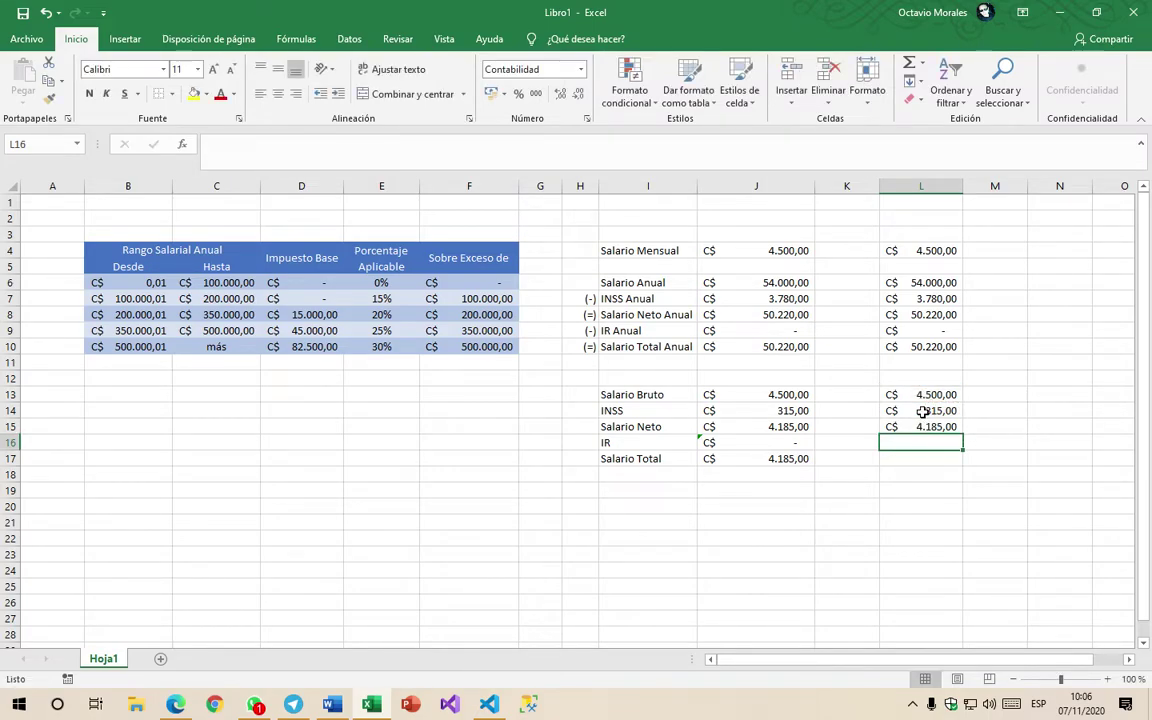
type("0")
key("Return")
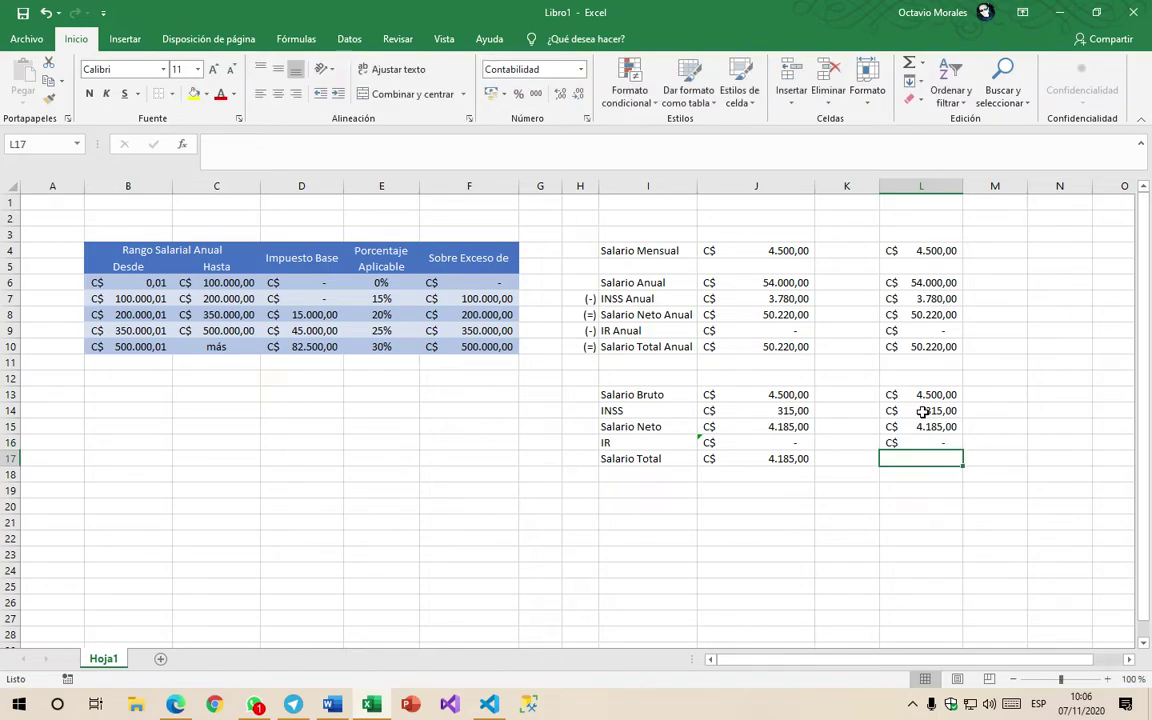
Step: Calculate the monthly Salario Total in cell L17 with the formula =L15-L16
type("=")
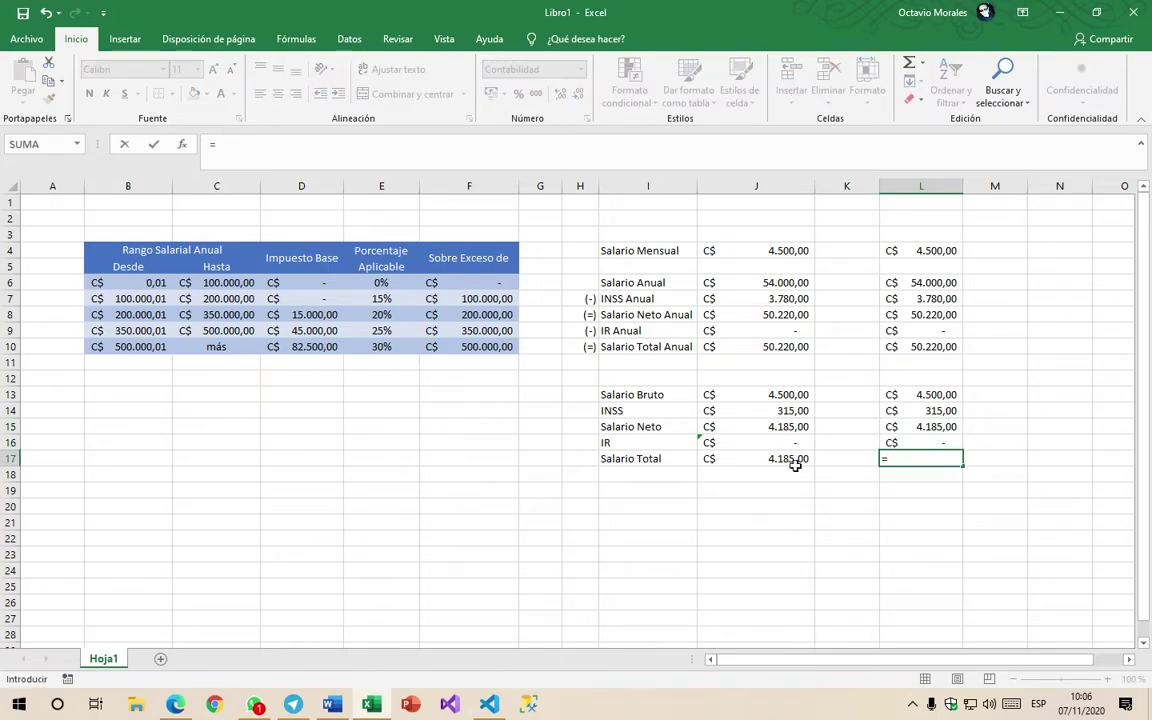
left_click(925, 430)
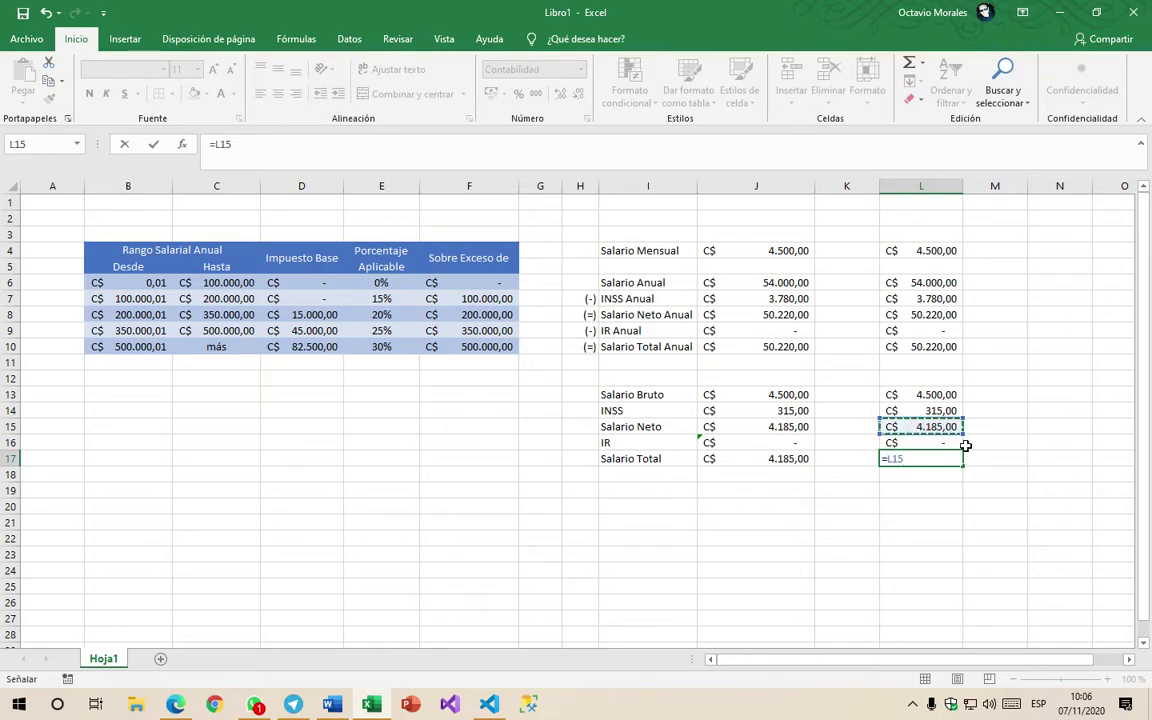
type("-")
left_click(955, 444)
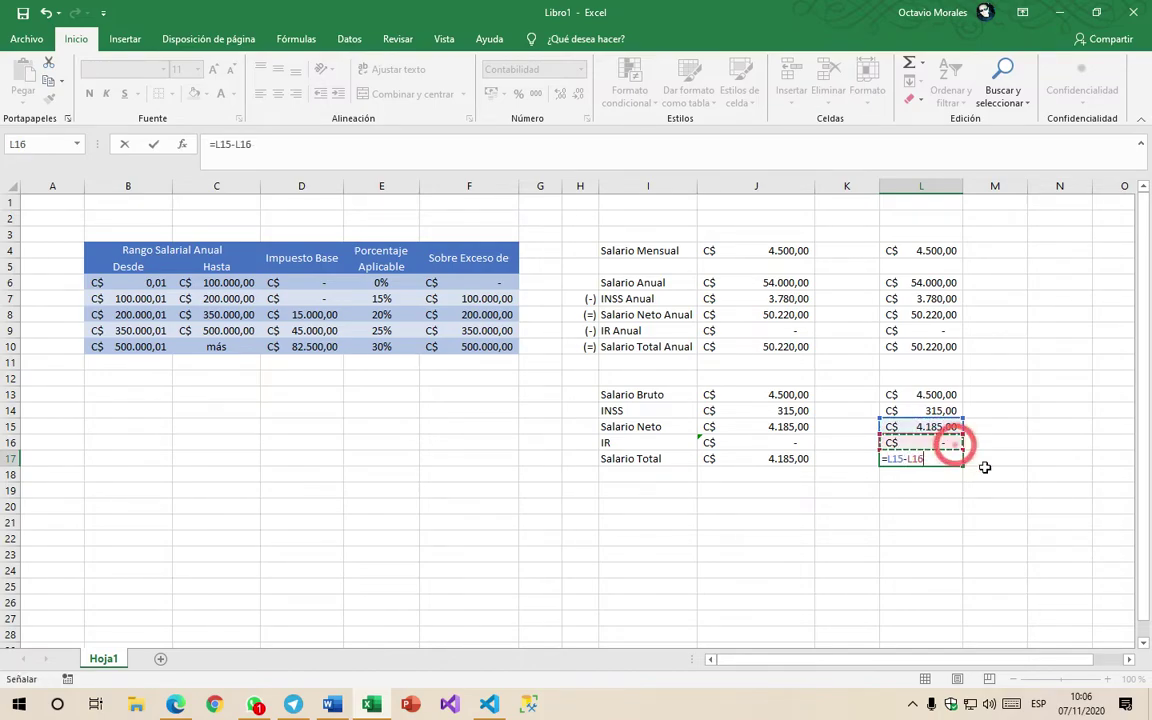
key("Return")
Step: Replace the monthly Salario Total formula in cell L17 with =L10/12
left_click(940, 458)
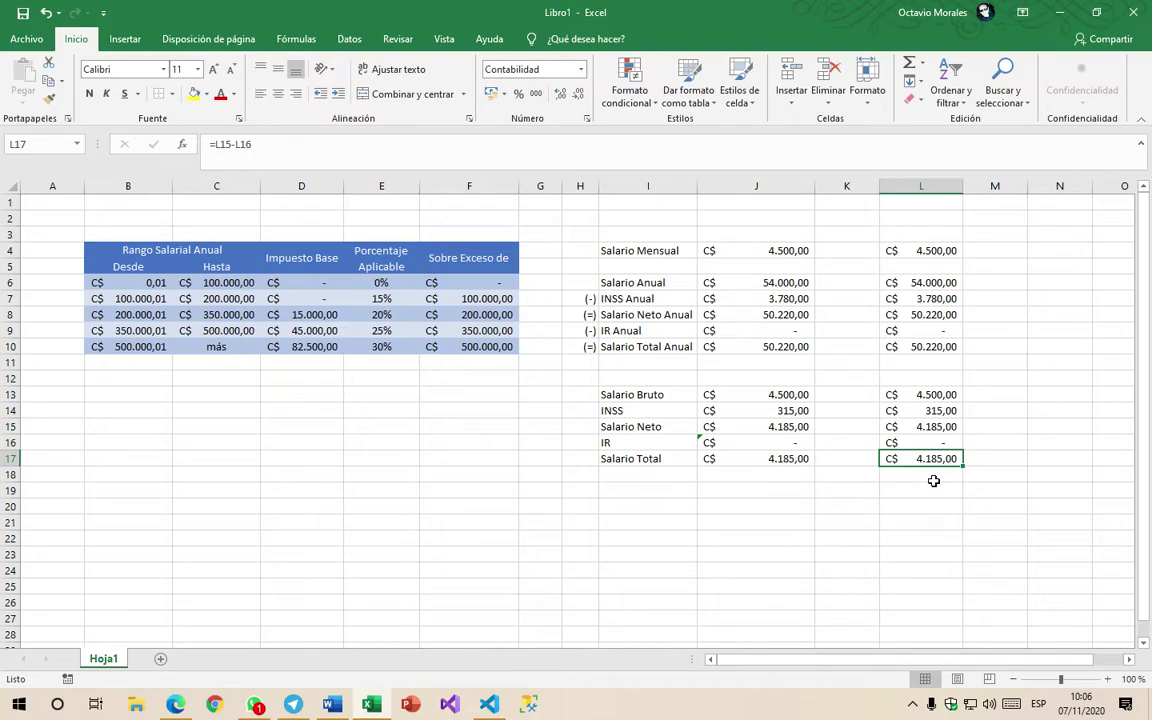
type("=")
left_click(958, 350)
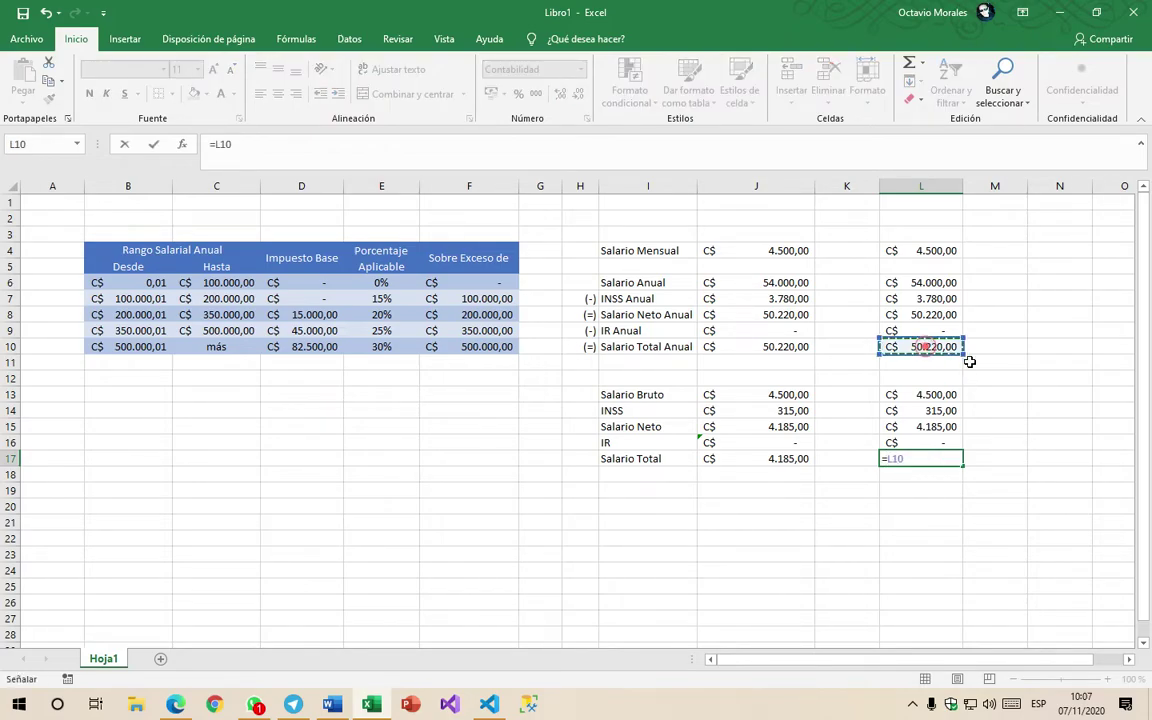
type("/12")
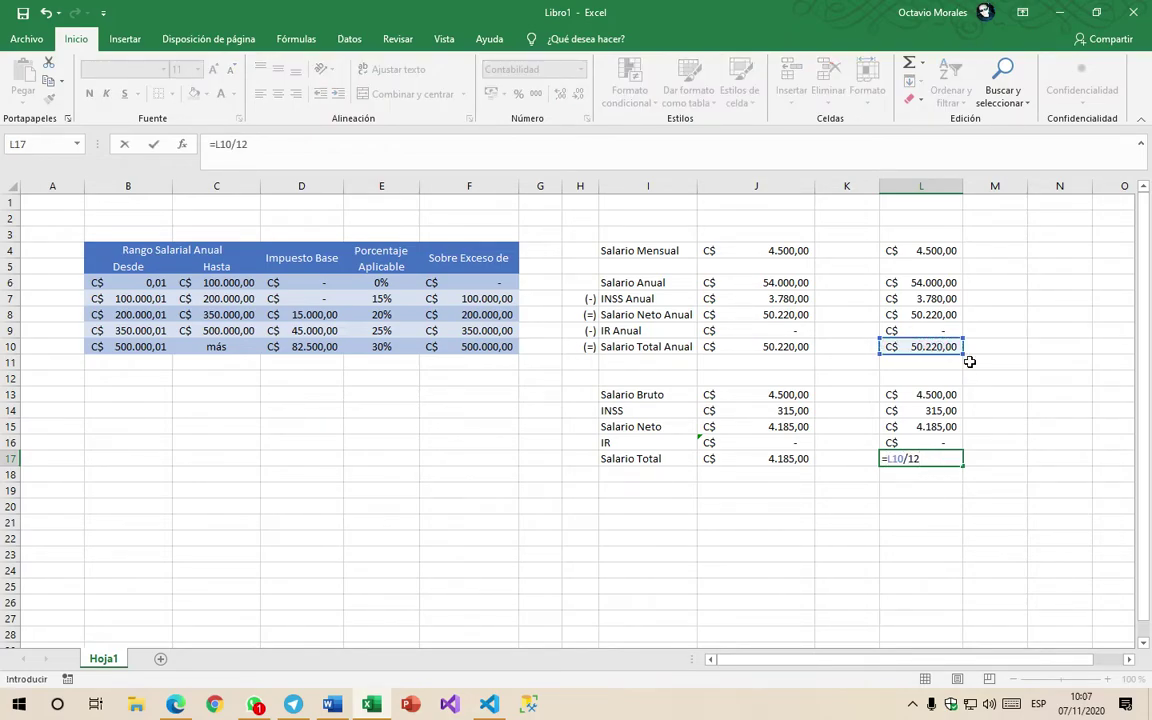
key("Return")
left_click(931, 459)
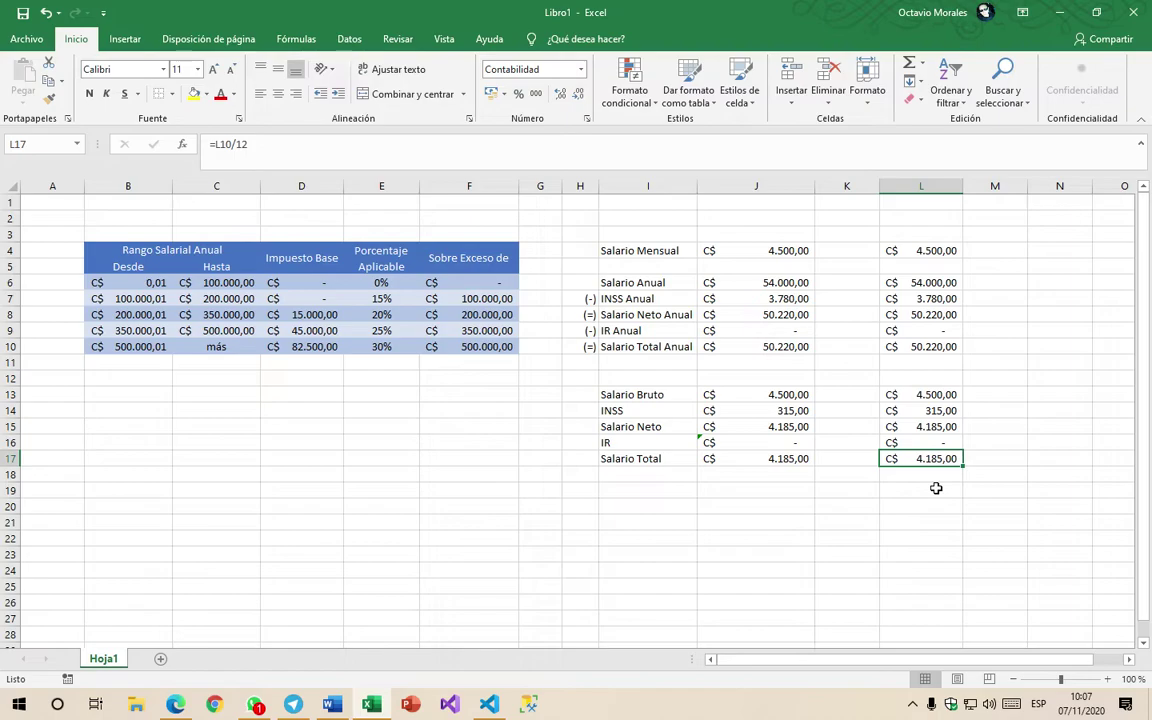
Step: Set the Salario Mensual in cell L4 to 9250
left_click_drag(125, 298, 474, 298)
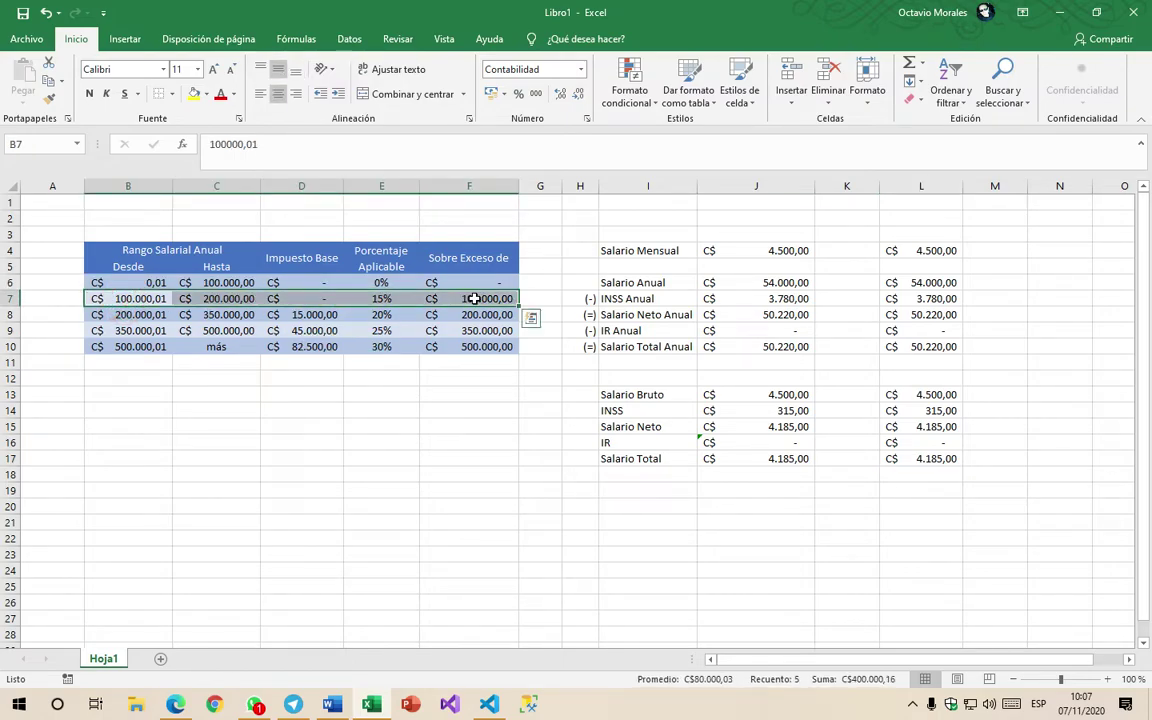
left_click(413, 436)
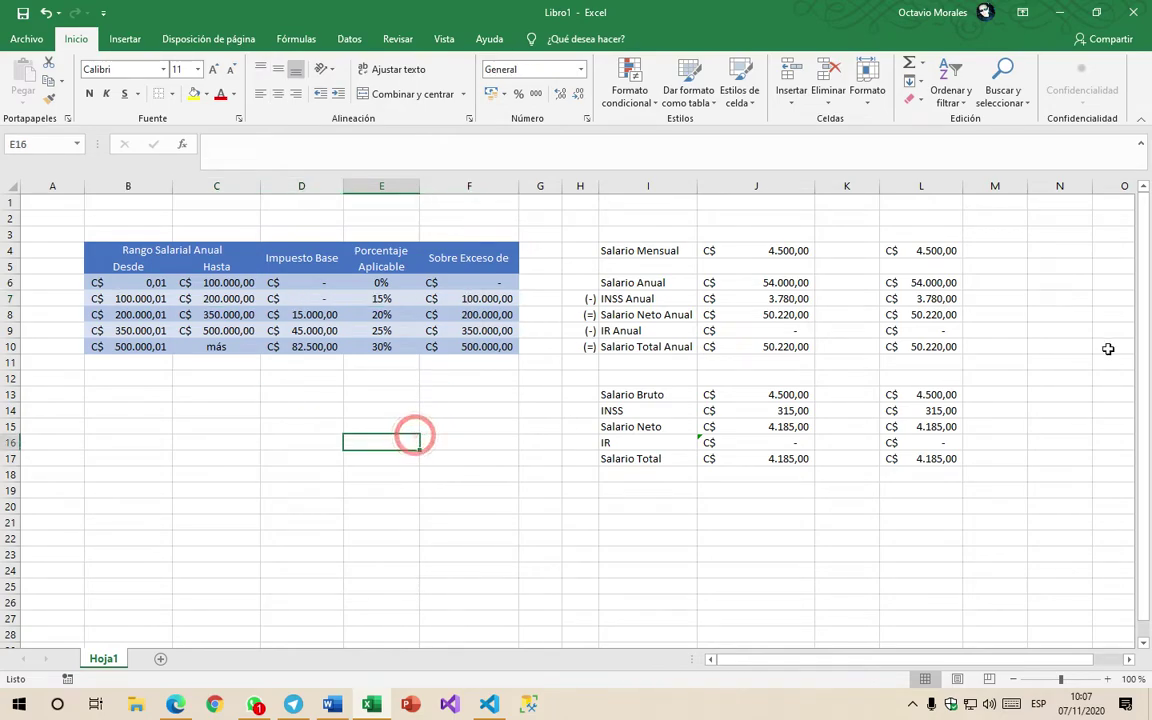
left_click(925, 250)
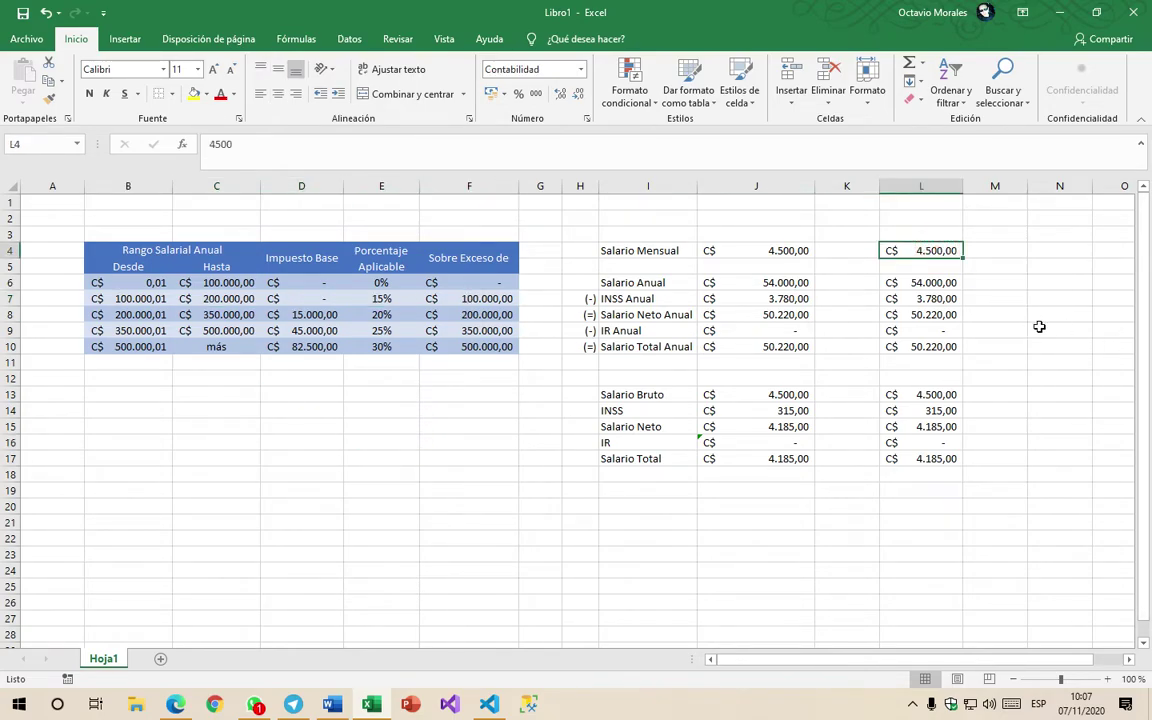
type("92")
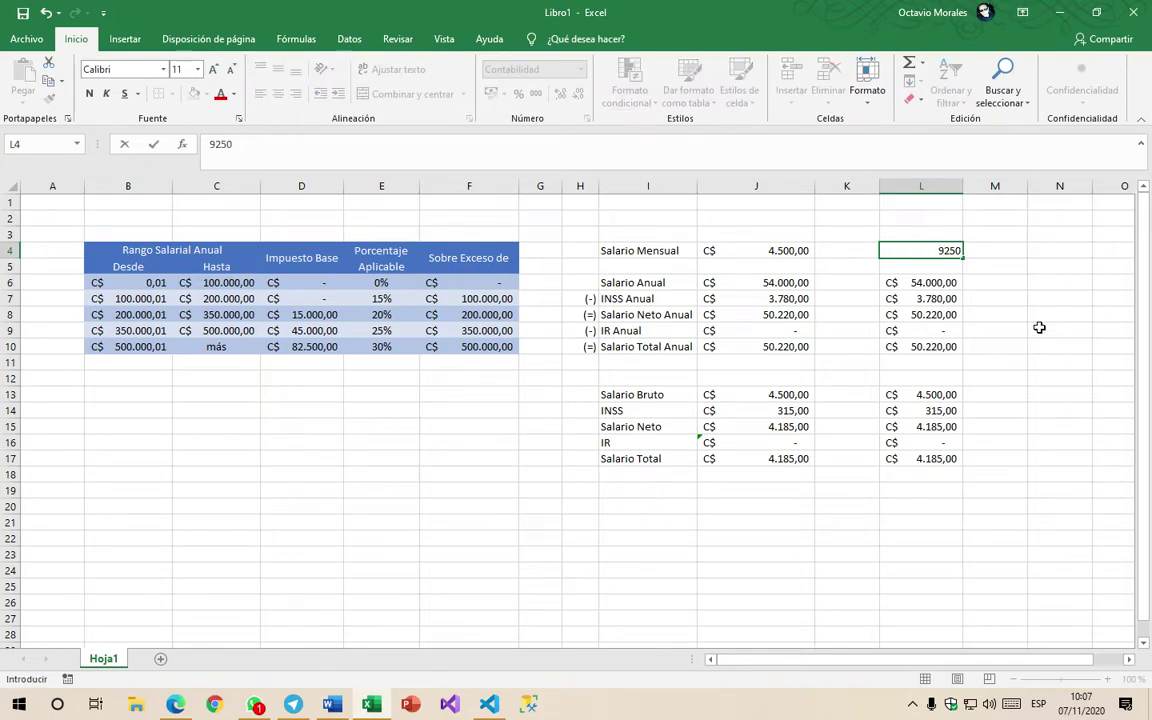
key("Return")
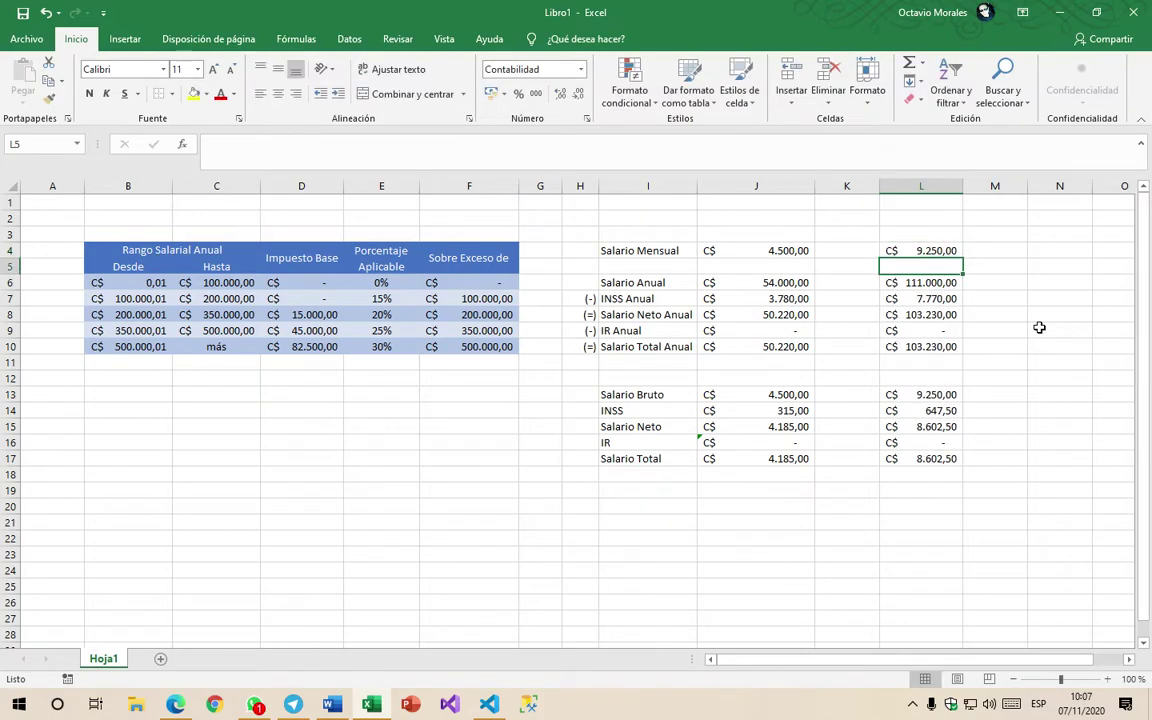
Step: Compare the Salario Neto Anual in L8 with the tax table's second bracket in row 7, checking its limits, base tax, percentage and excess threshold
left_click(942, 314)
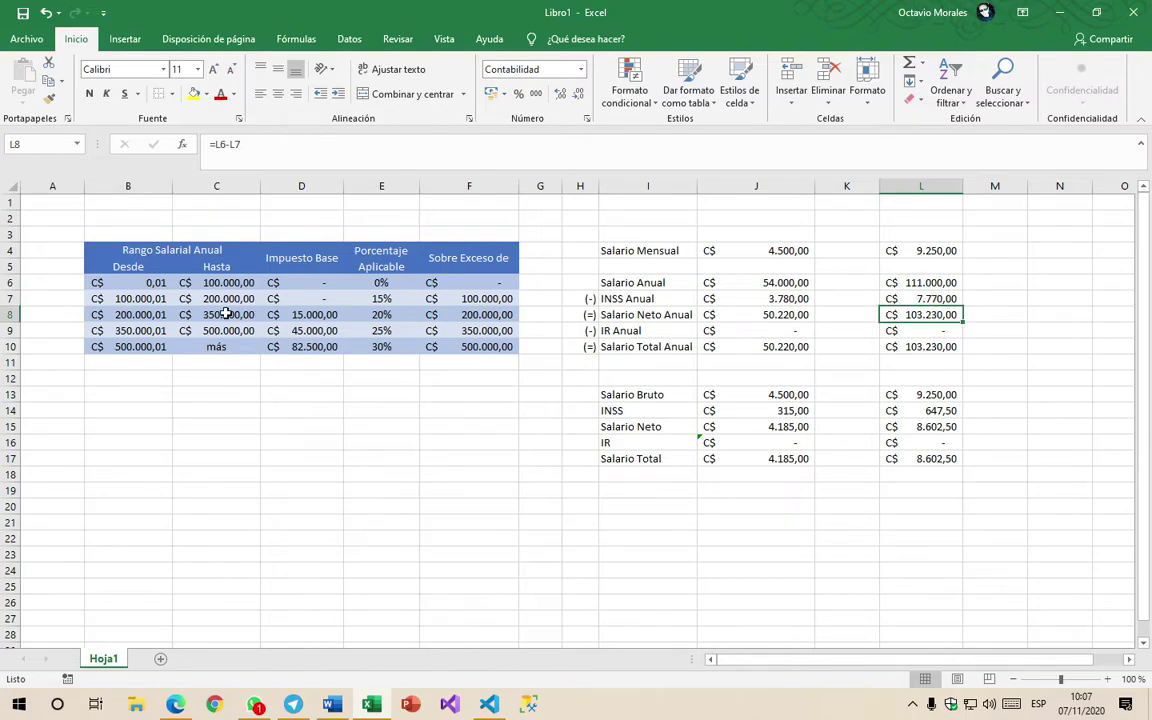
left_click_drag(140, 298, 470, 298)
left_click(124, 298)
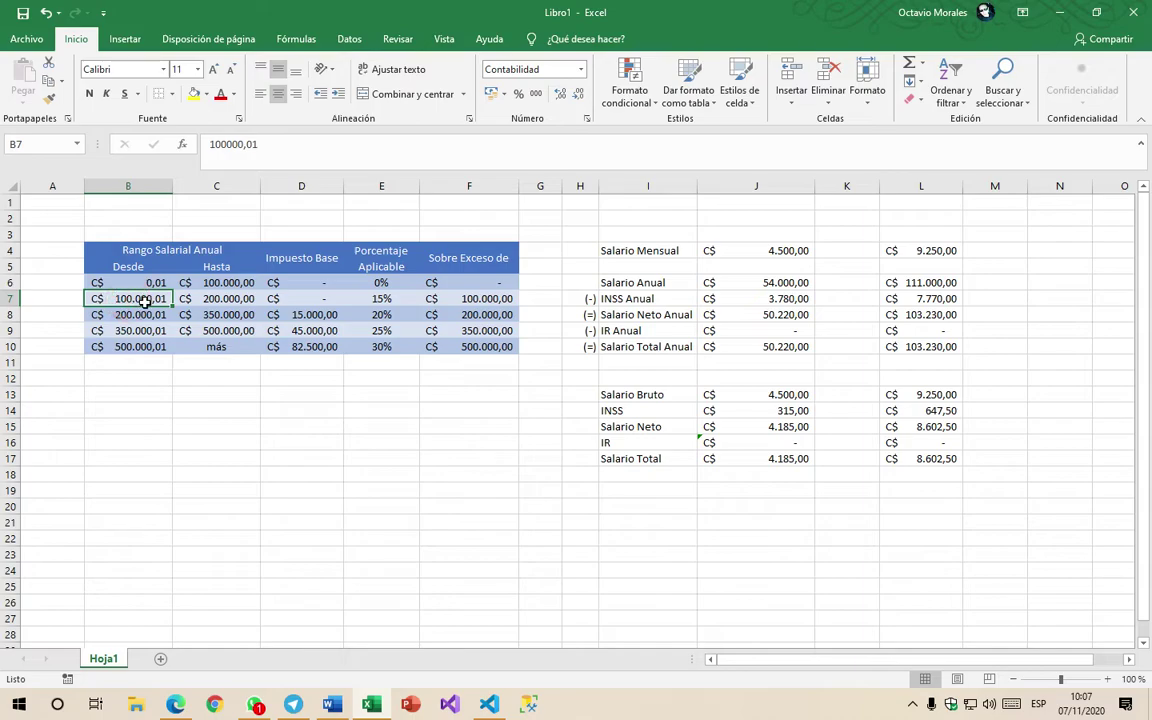
left_click(192, 299)
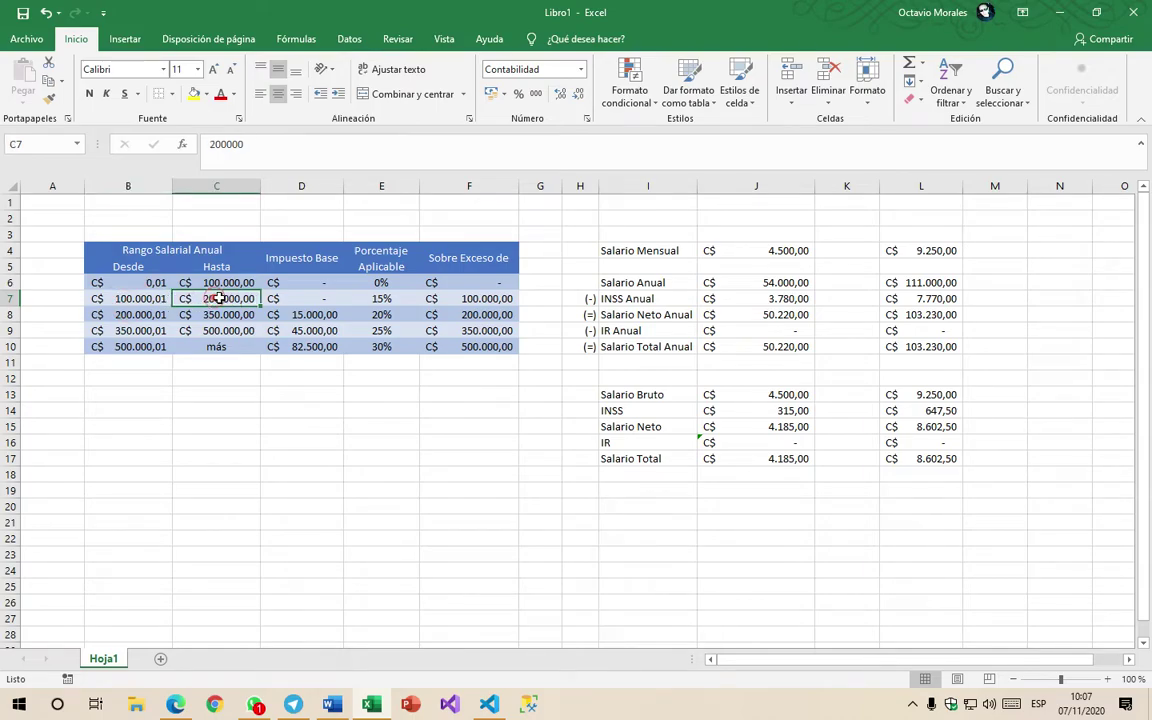
left_click(910, 315)
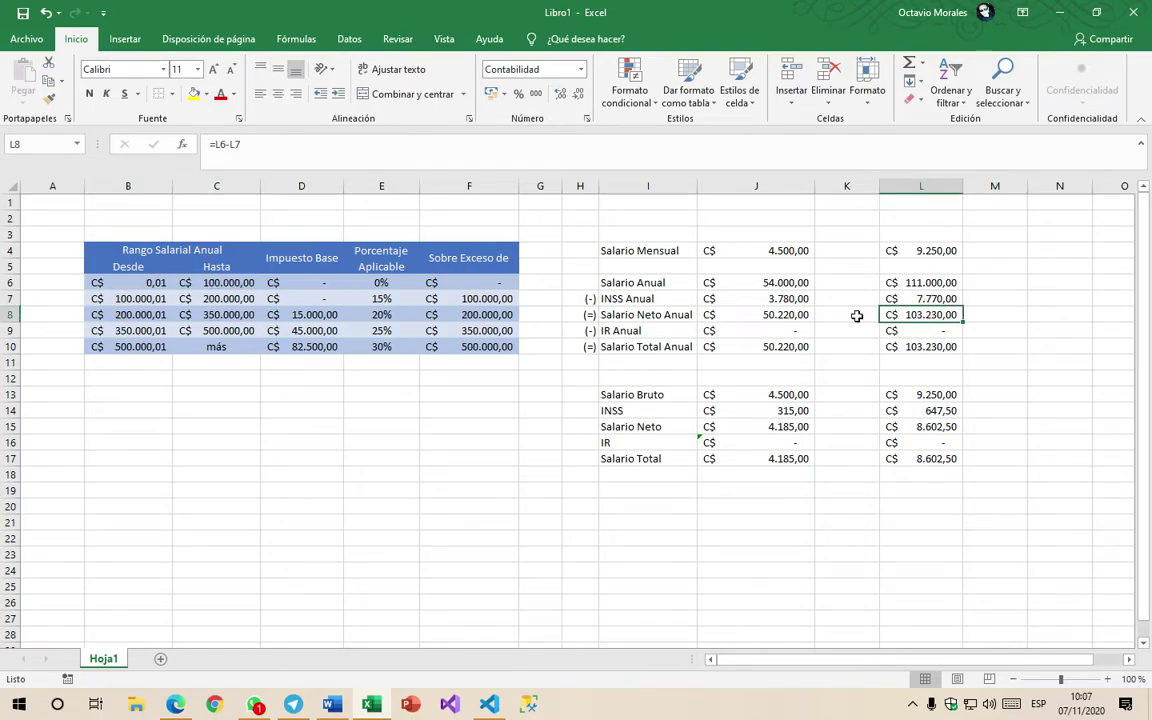
left_click(305, 299)
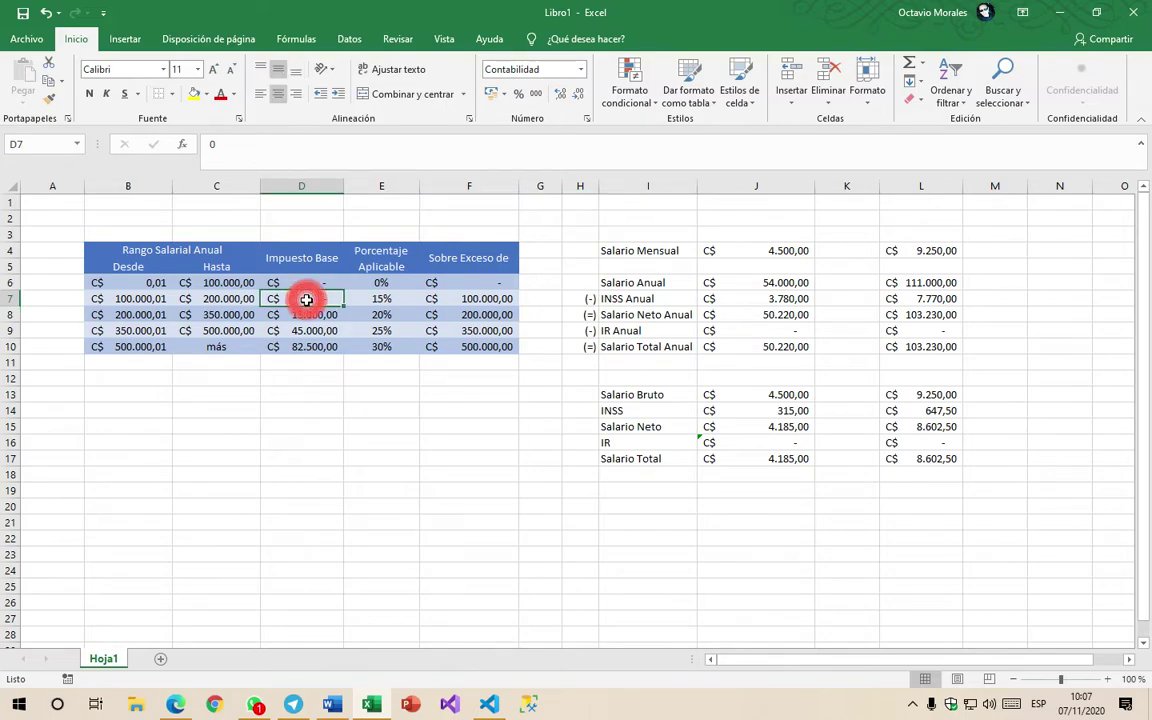
left_click(384, 298)
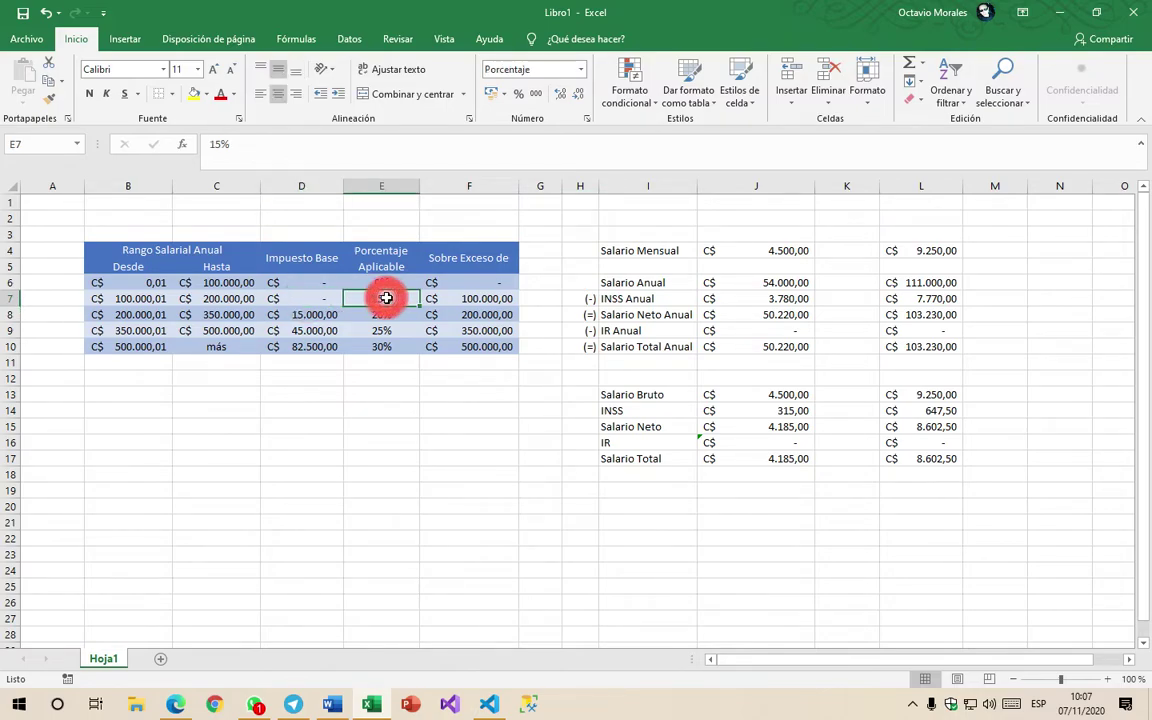
left_click(472, 298)
left_click(950, 315)
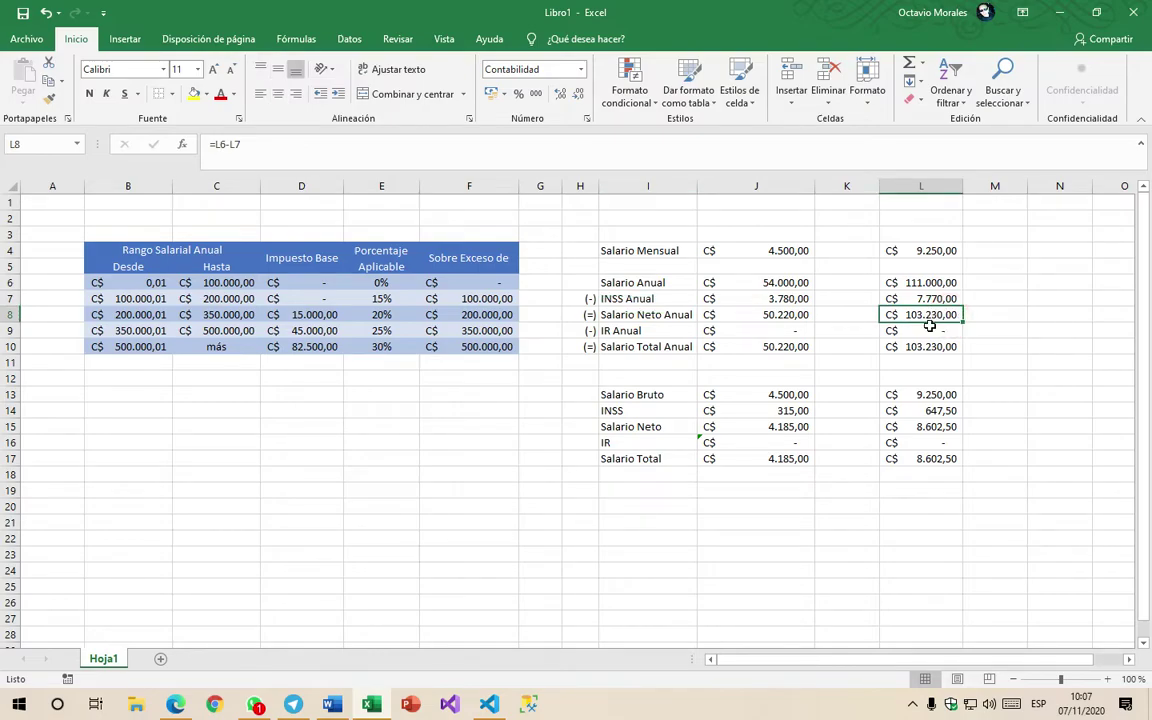
Step: Calculate the IR Anual in cell L9 with the formula =(L8-F7)*E7
left_click(927, 332)
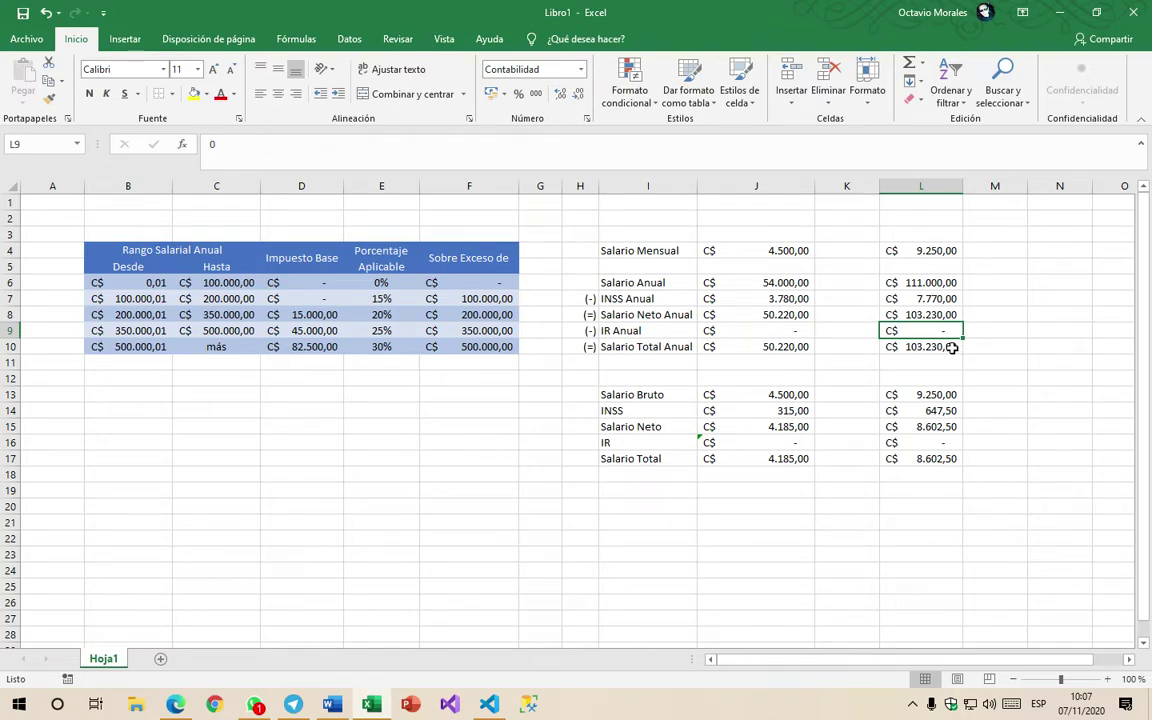
type("=")
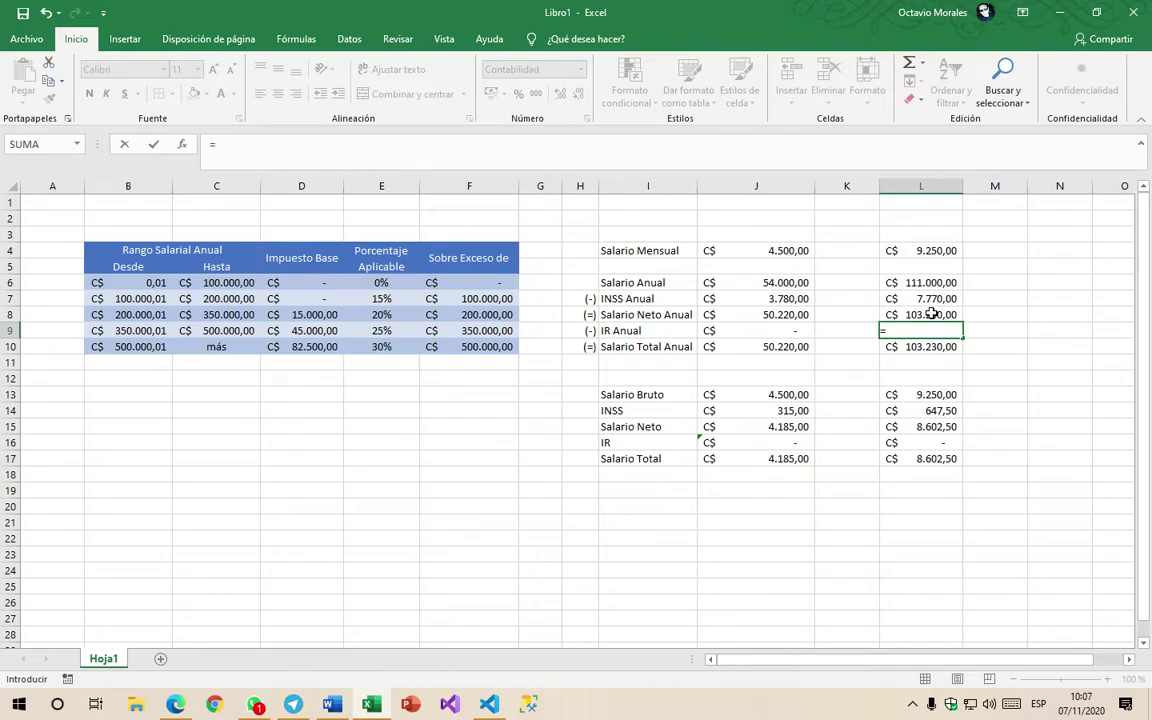
type("(")
left_click(931, 314)
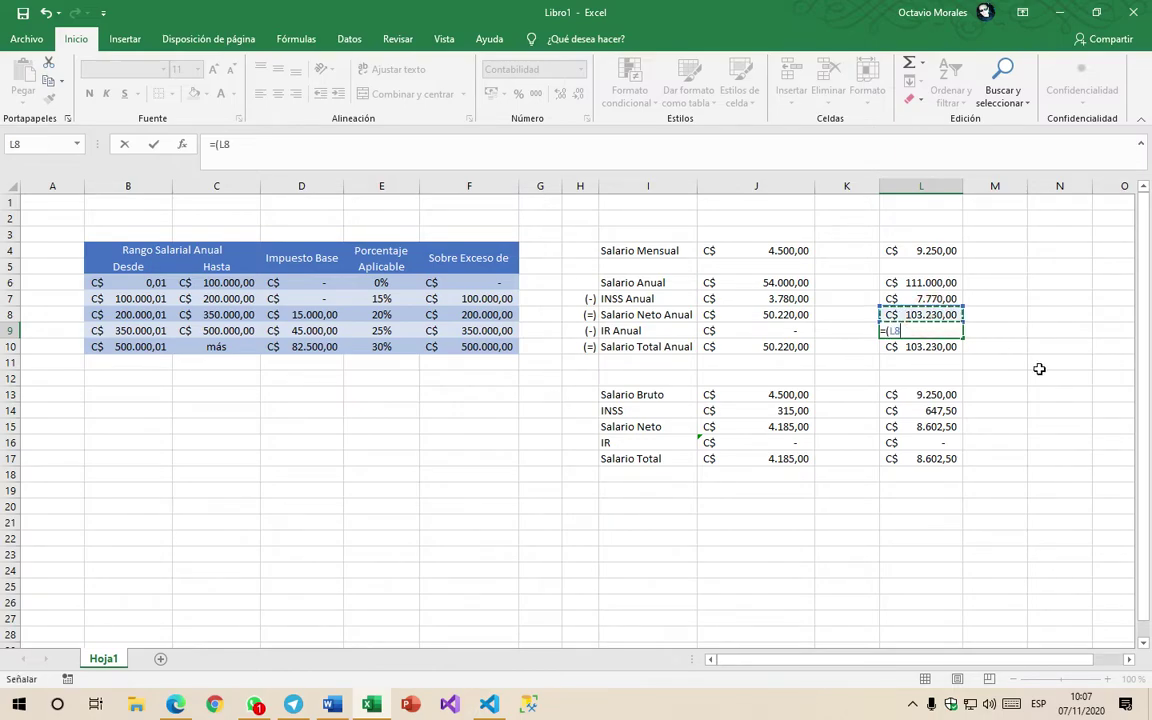
type("-")
left_click(476, 301)
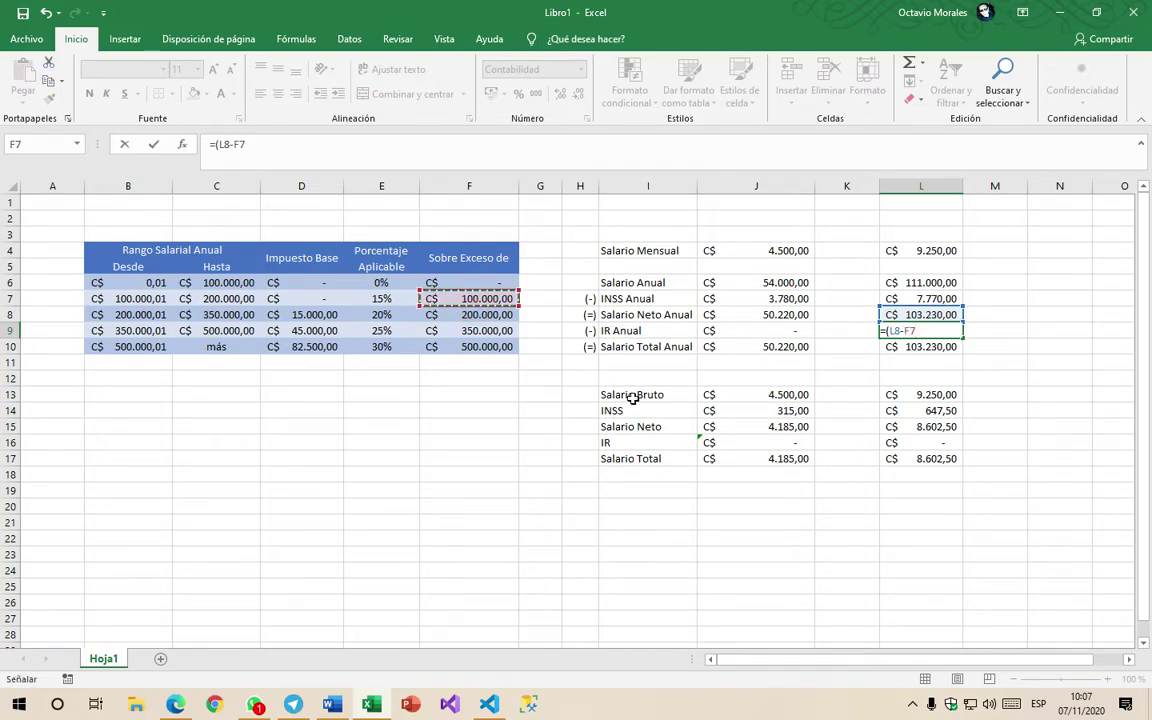
type(")*")
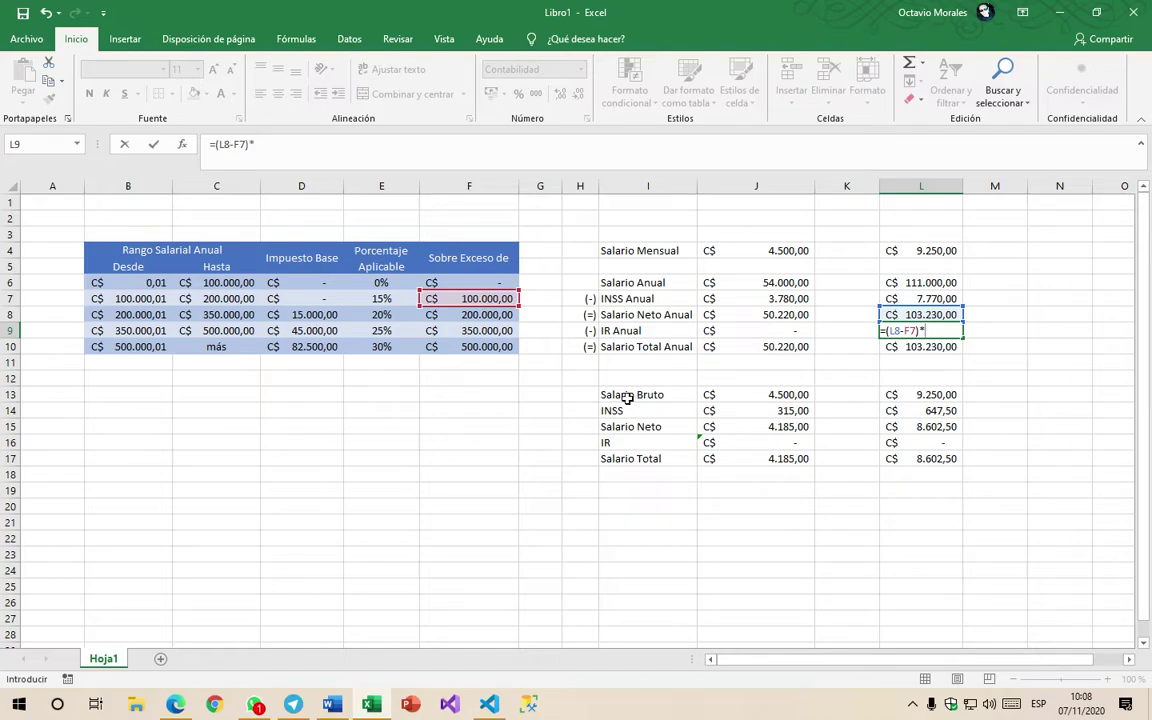
left_click(383, 300)
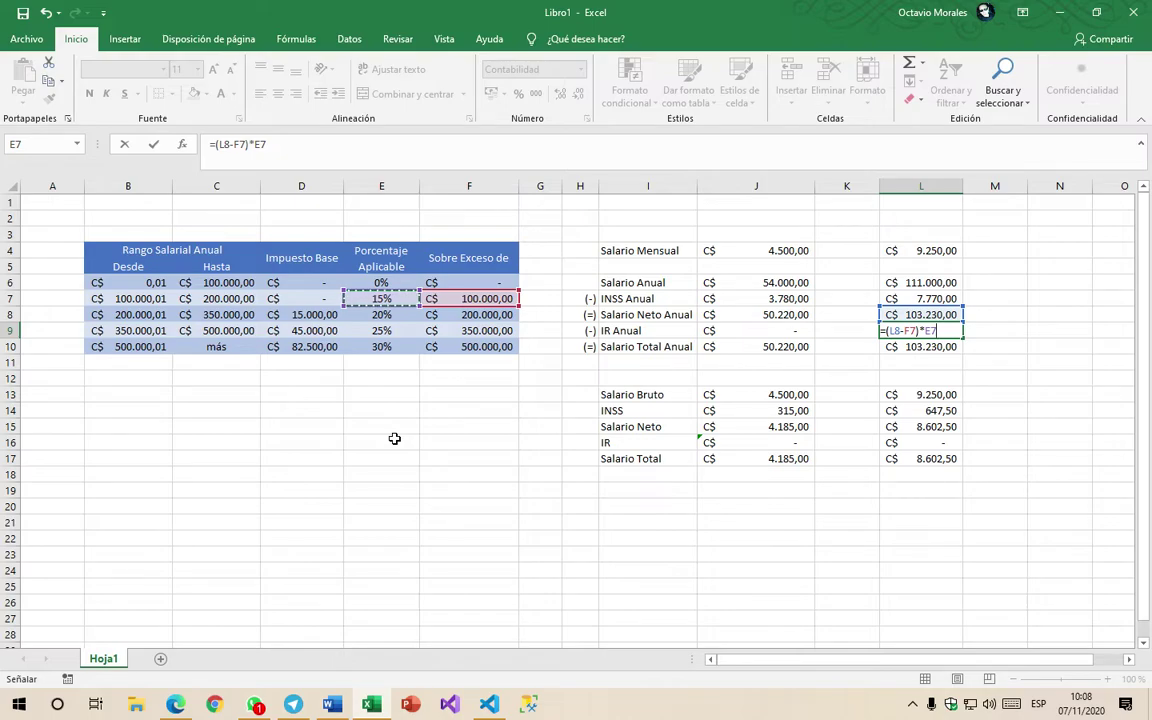
key("Return")
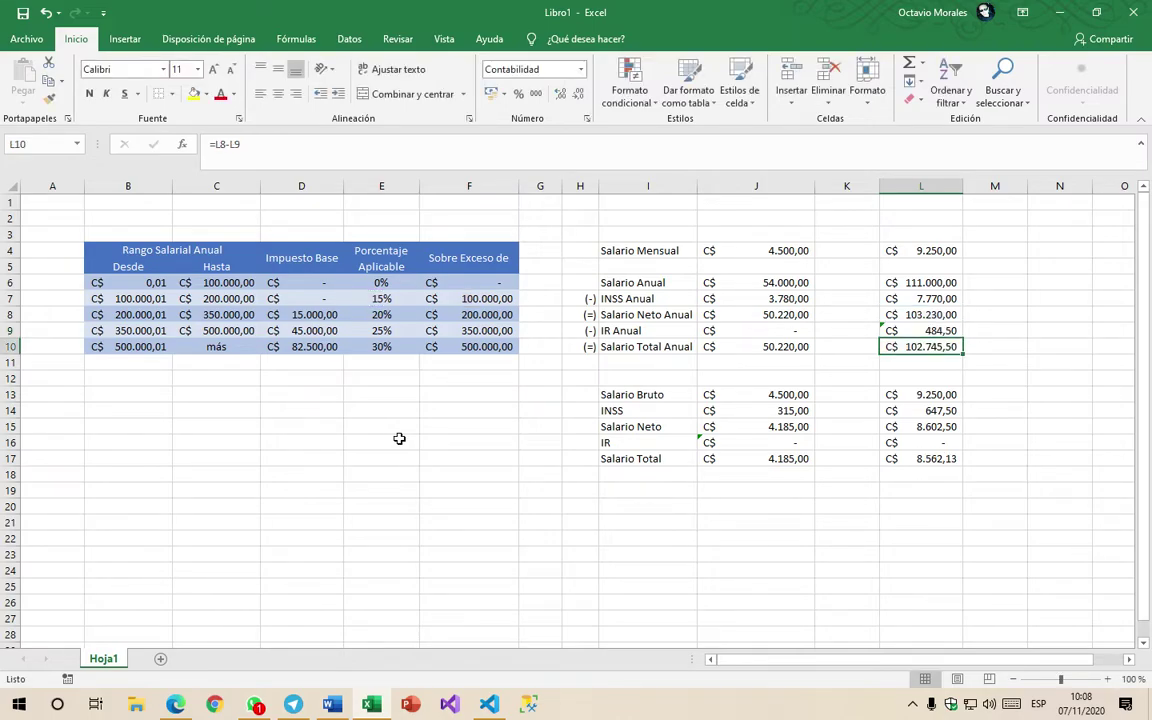
left_click(946, 331)
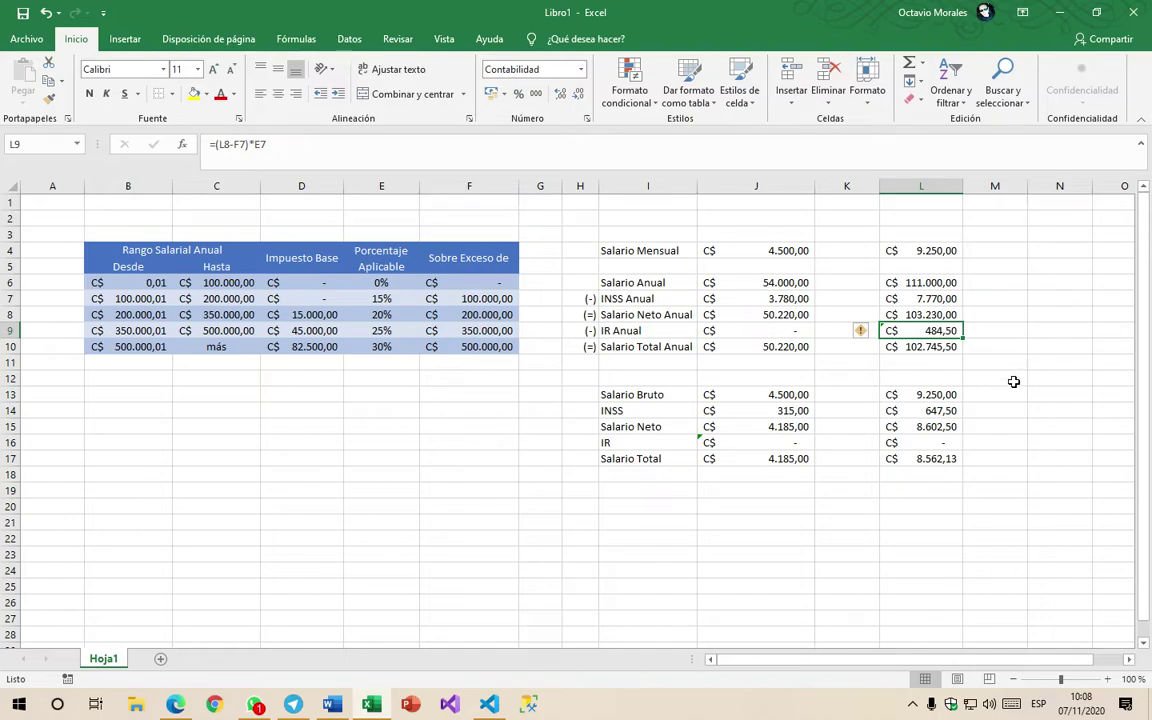
Step: Calculate the monthly IR in cell L16 with the formula =L9/12
left_click(946, 443)
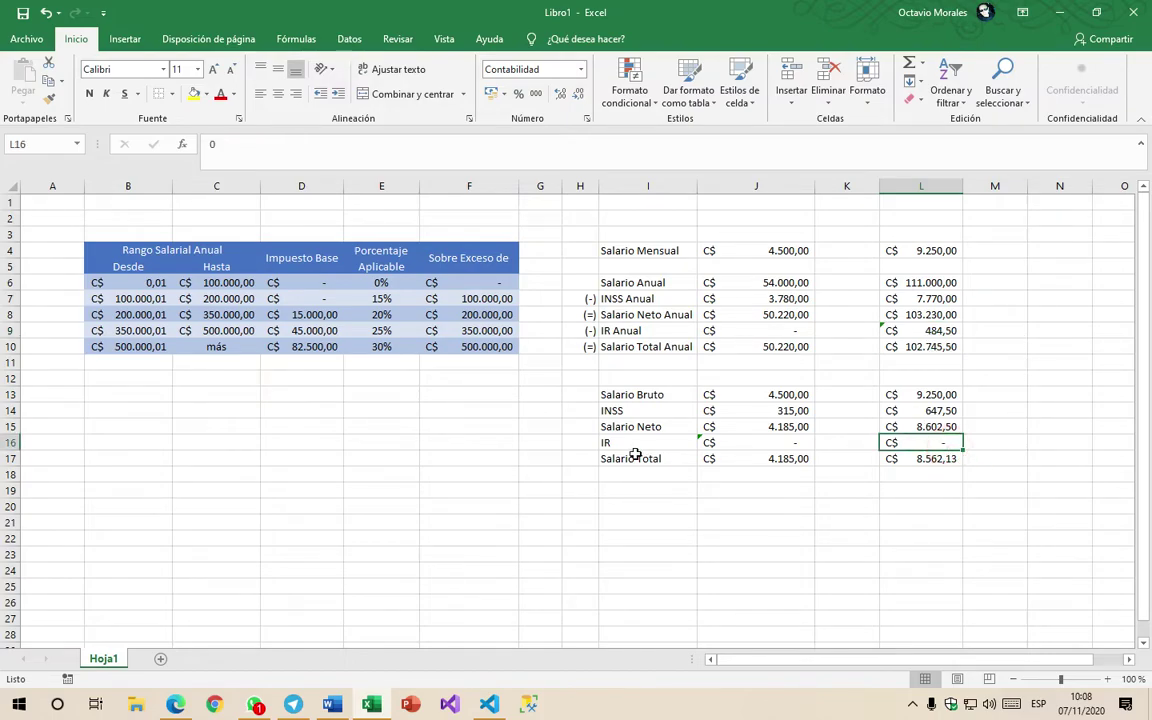
type("=")
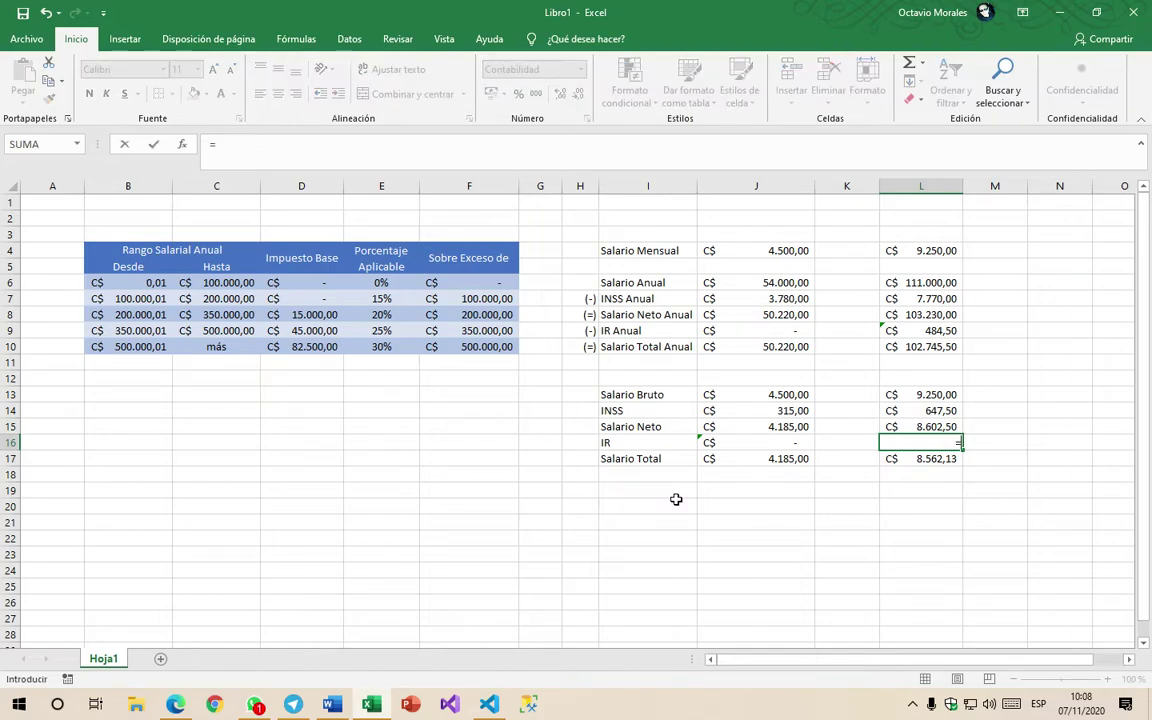
left_click(944, 332)
type("/12")
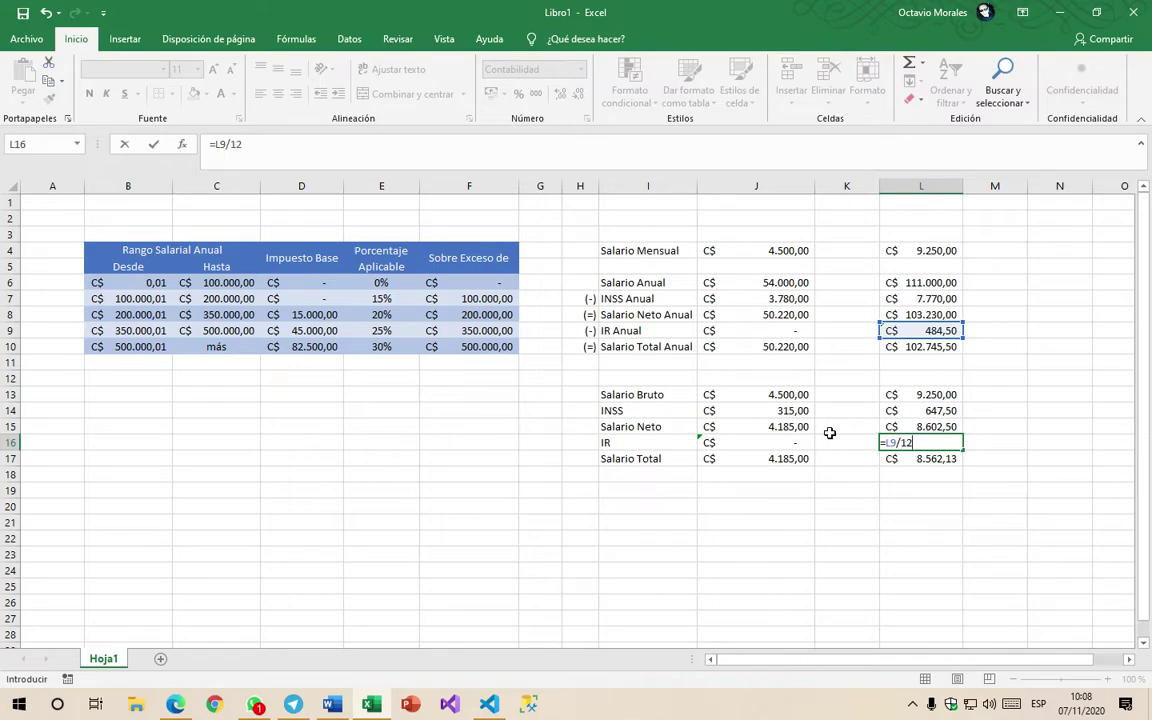
key("Return")
left_click(940, 442)
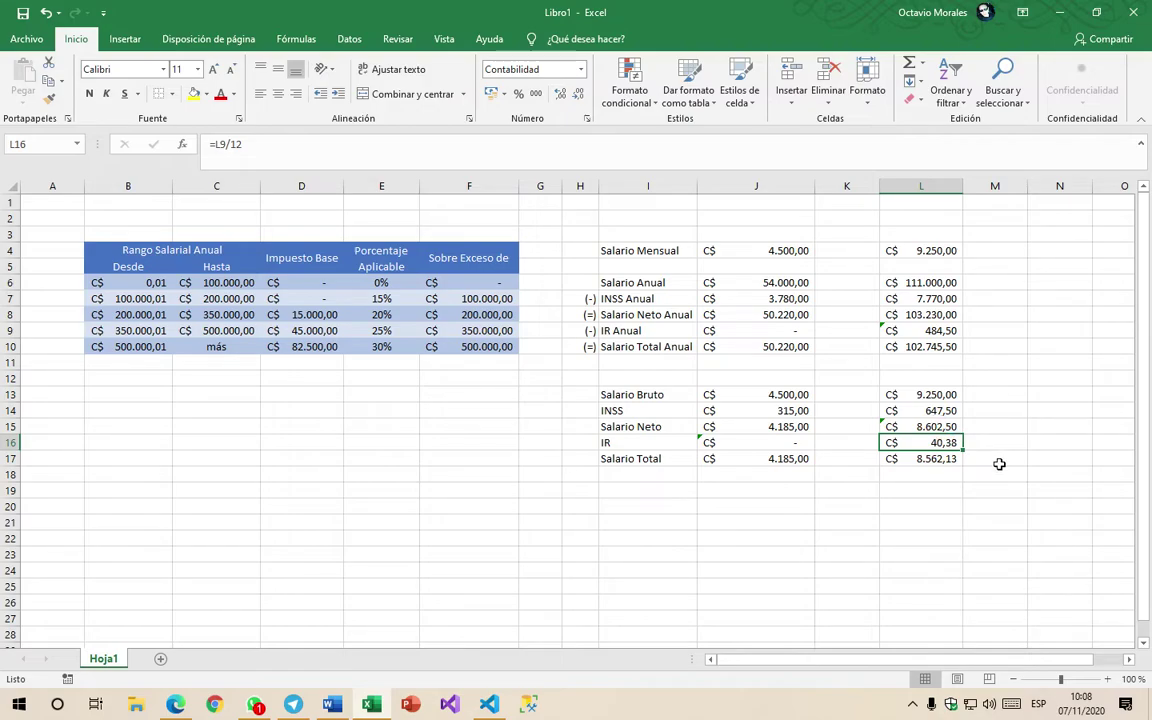
Step: Copy the salary calculation in L4:L17 across into column M and autofit that column's width
left_click(929, 251)
left_click_drag(929, 251, 933, 452)
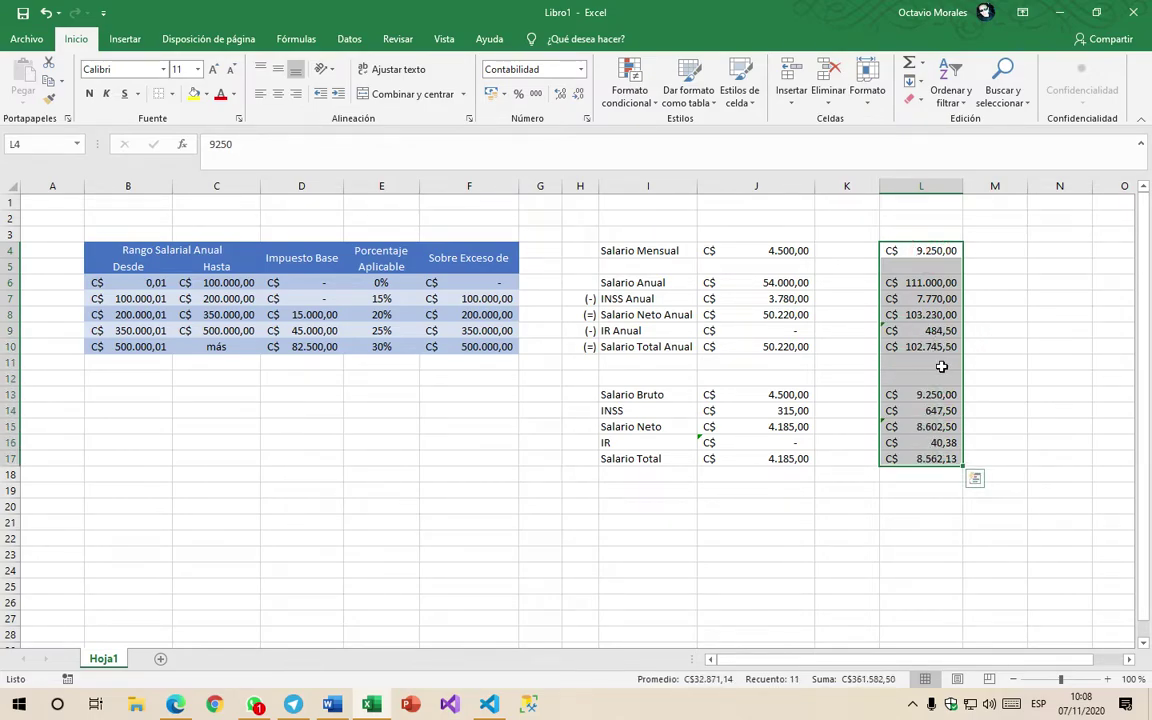
left_click_drag(963, 380, 1010, 380)
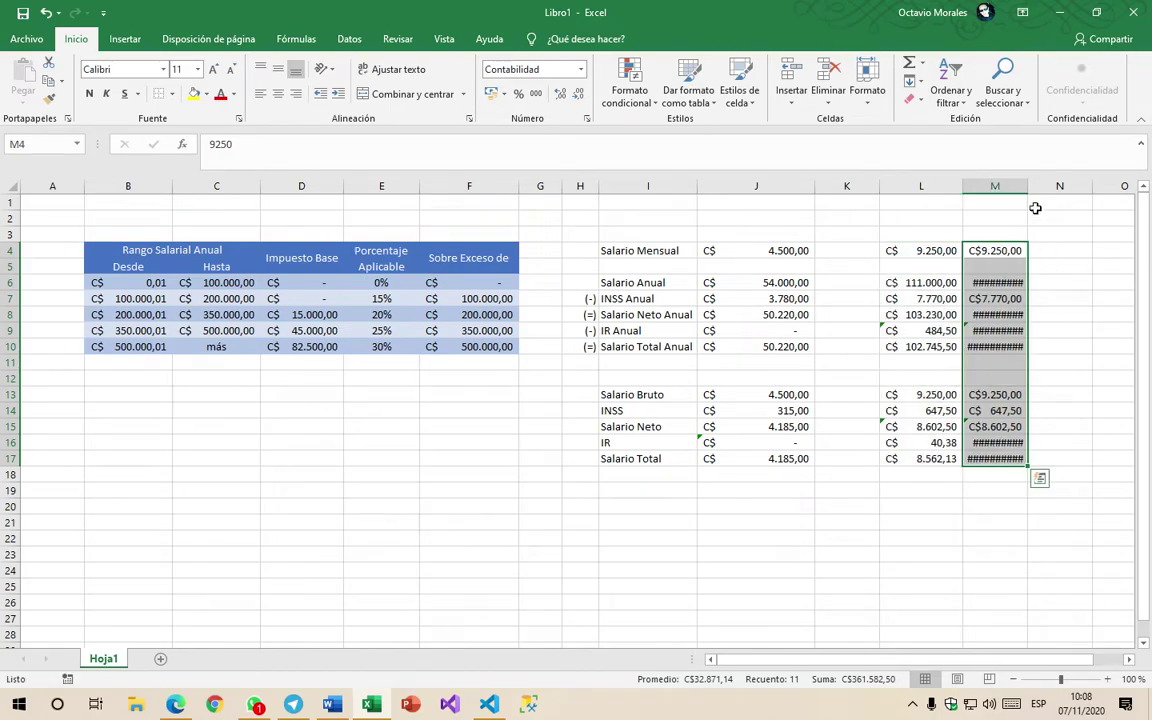
double_click(1027, 190)
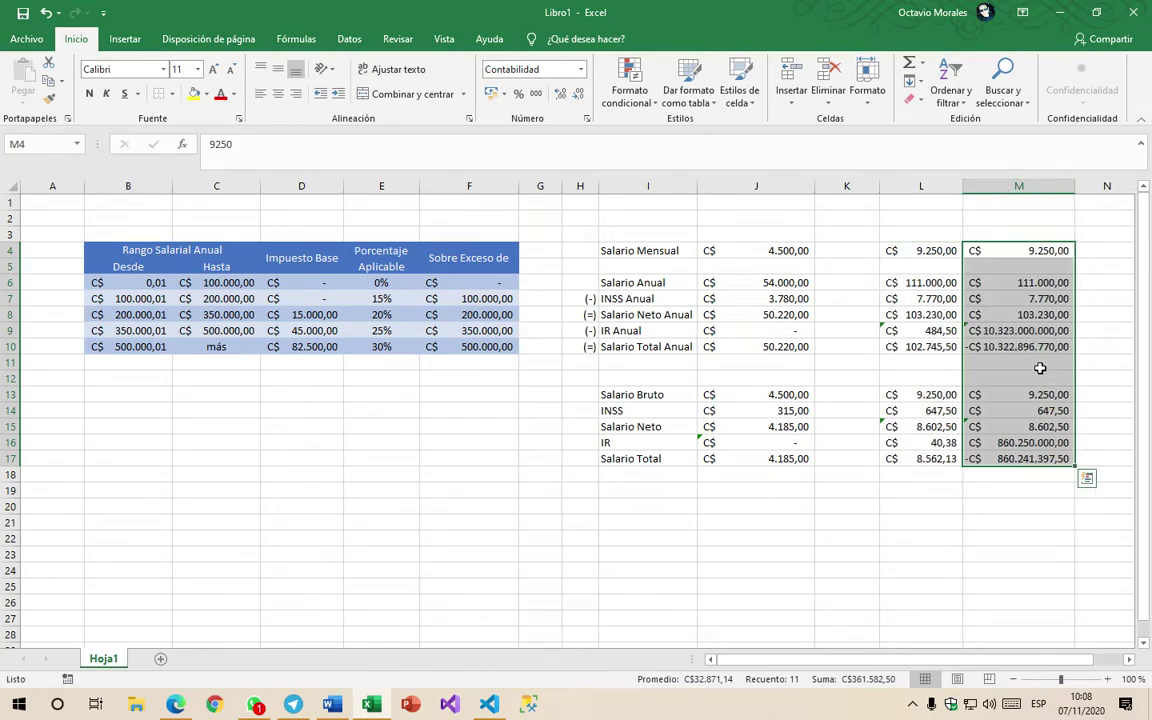
left_click(1040, 368)
Step: Check the copied IR Anual formula in cell M9 and clear the cell's contents
left_click(1030, 330)
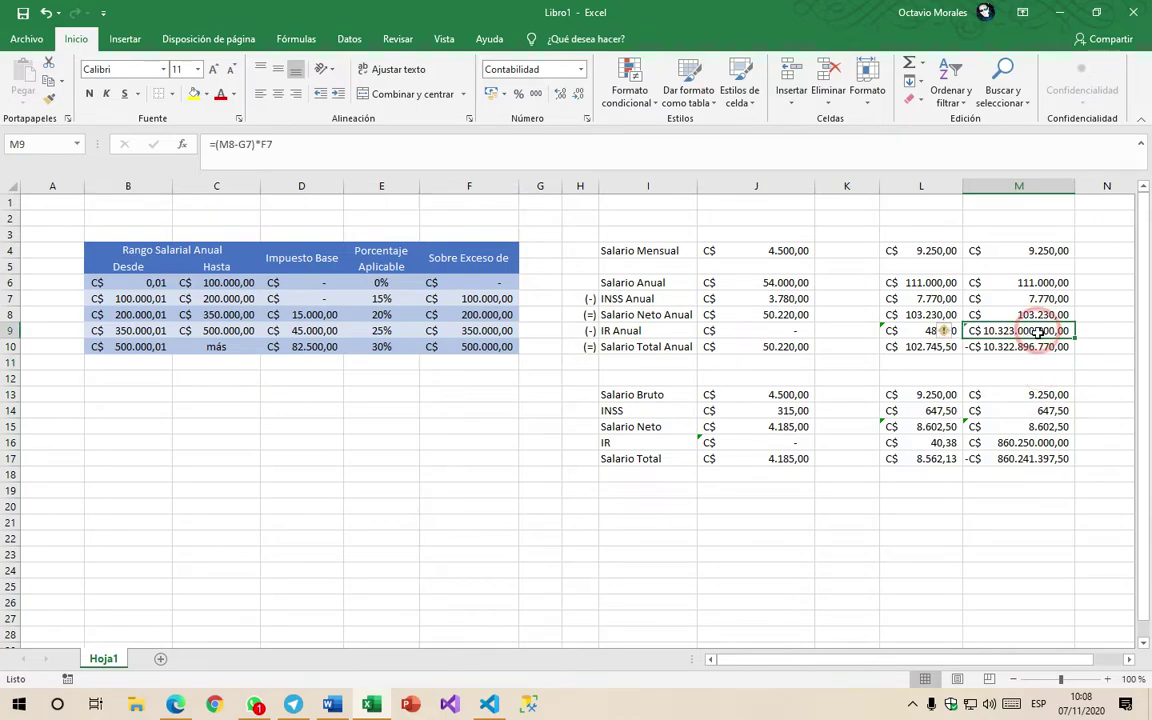
left_click(769, 144)
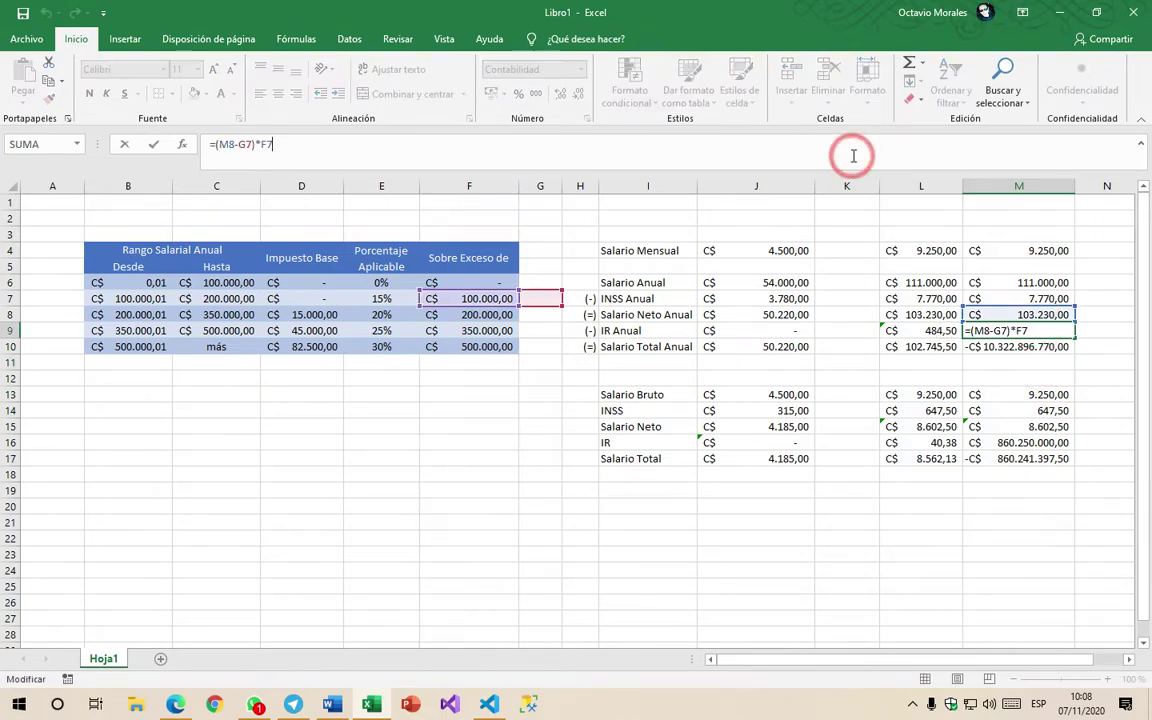
left_click(1128, 409)
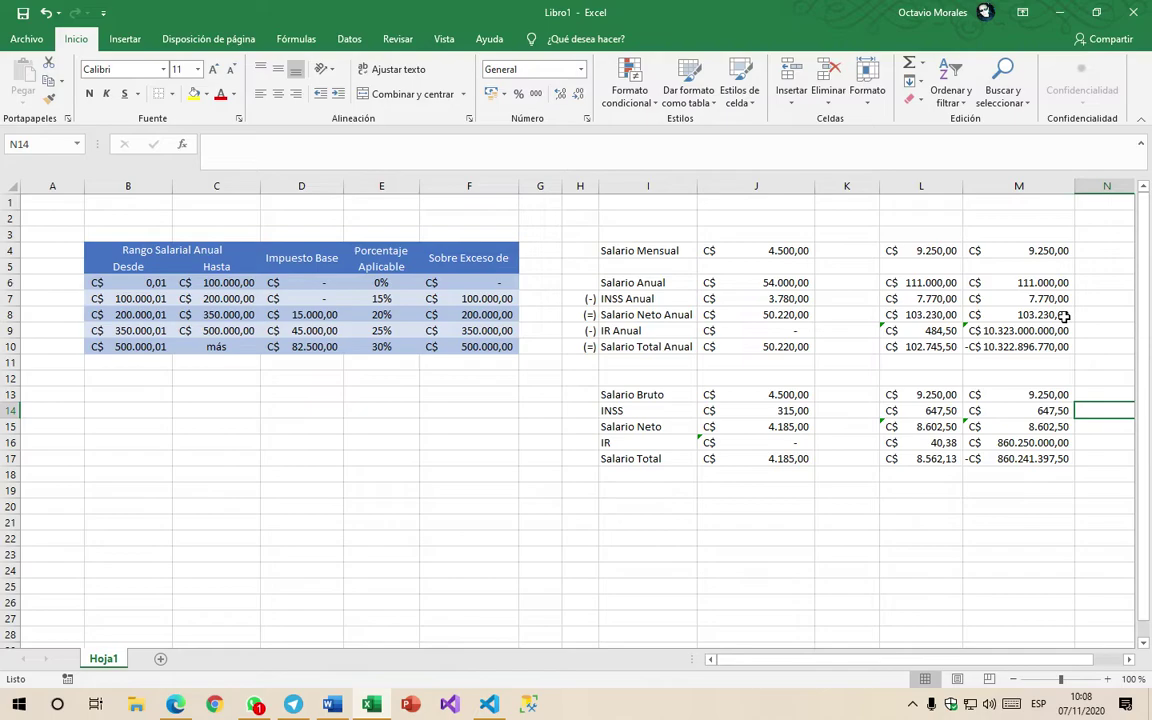
left_click_drag(1044, 330, 1044, 332)
key("Delete")
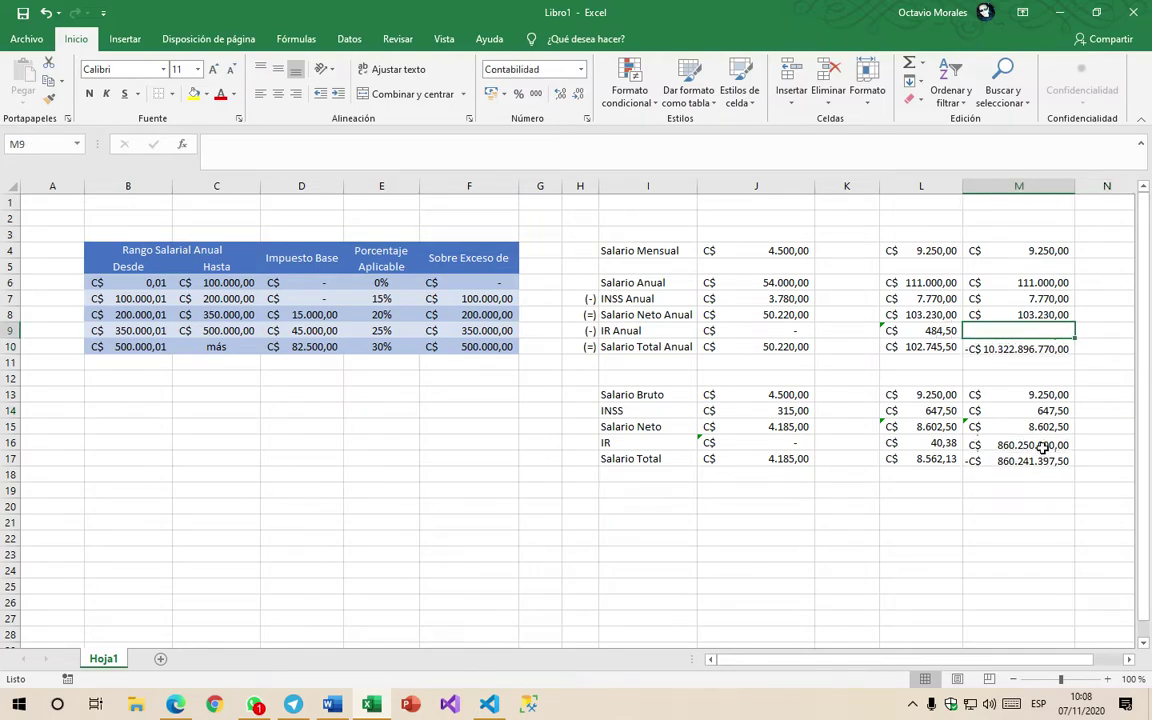
Step: Set the Salario Mensual in cell M4 to 12.650
left_click(1041, 439)
left_click(977, 500)
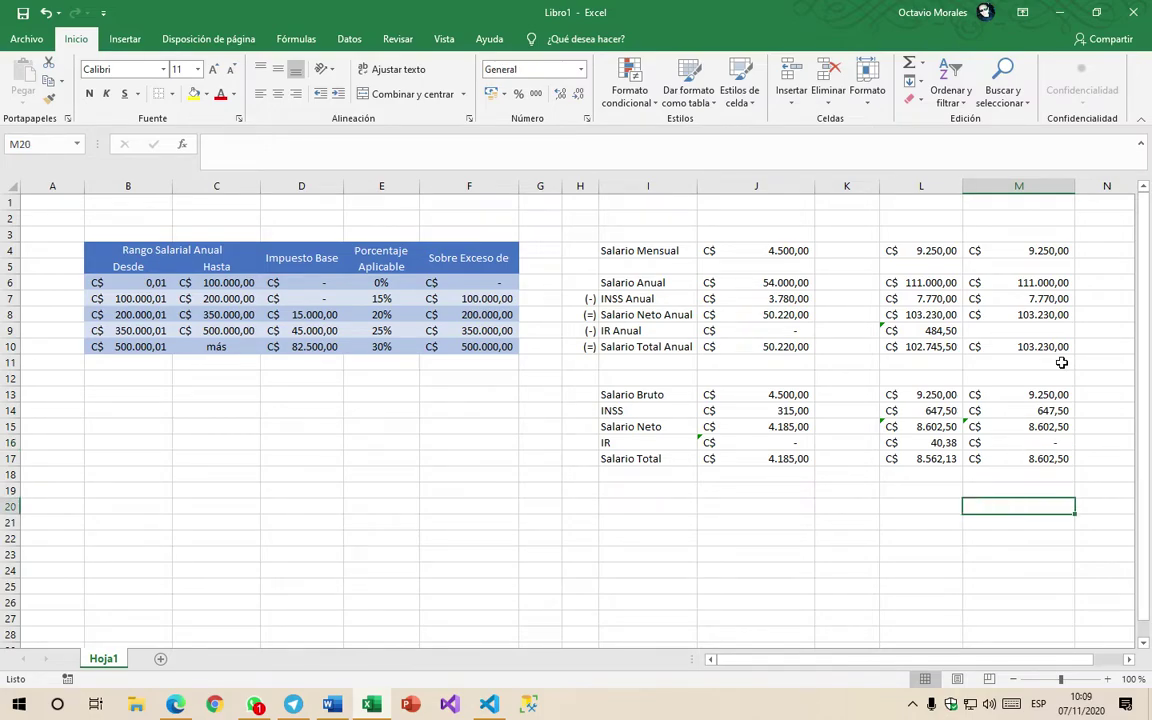
left_click(110, 316)
left_click_drag(122, 314, 218, 314)
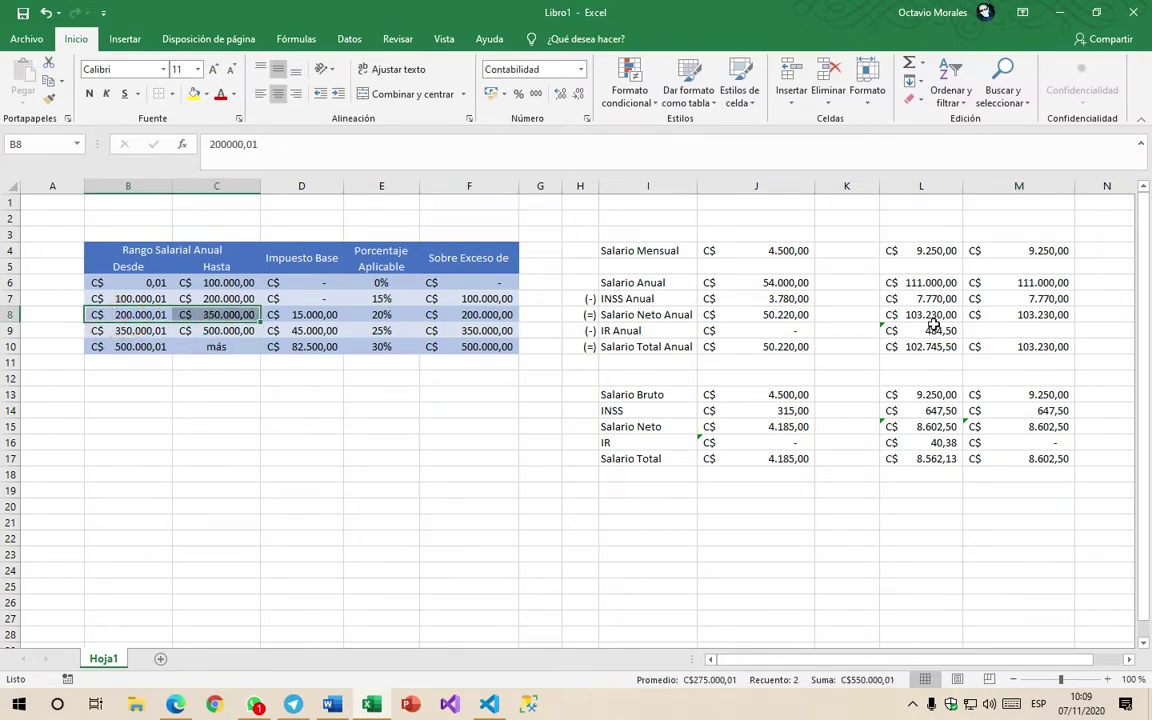
left_click(1052, 250)
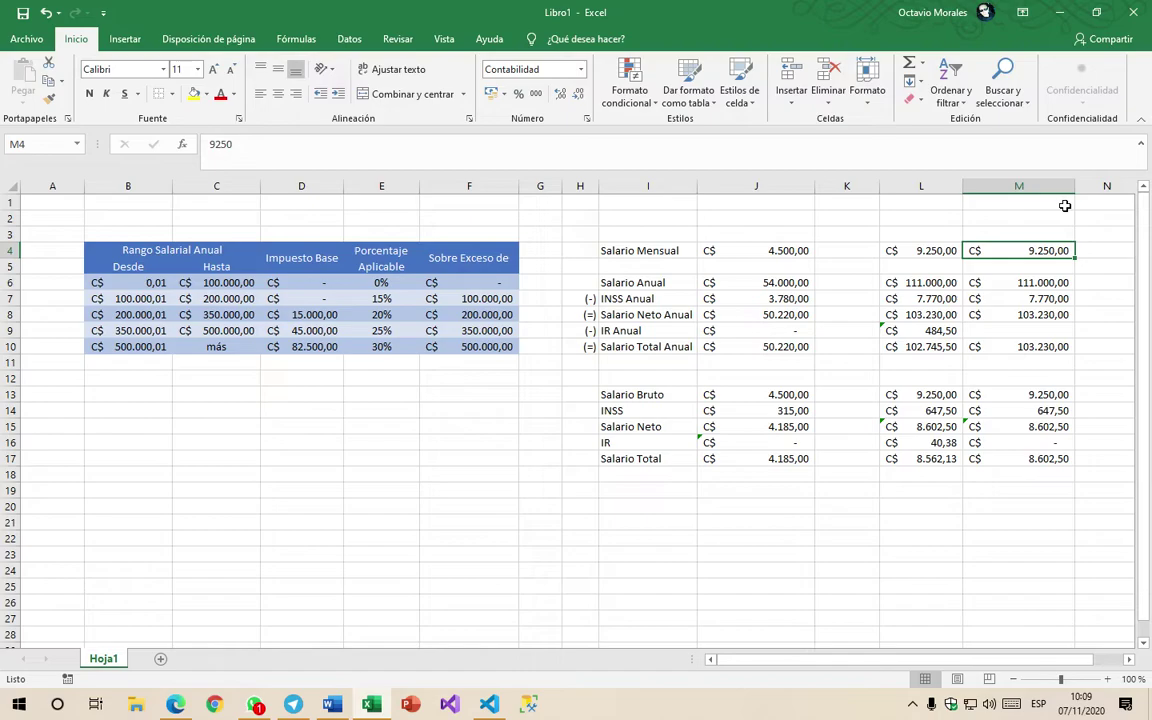
type("126")
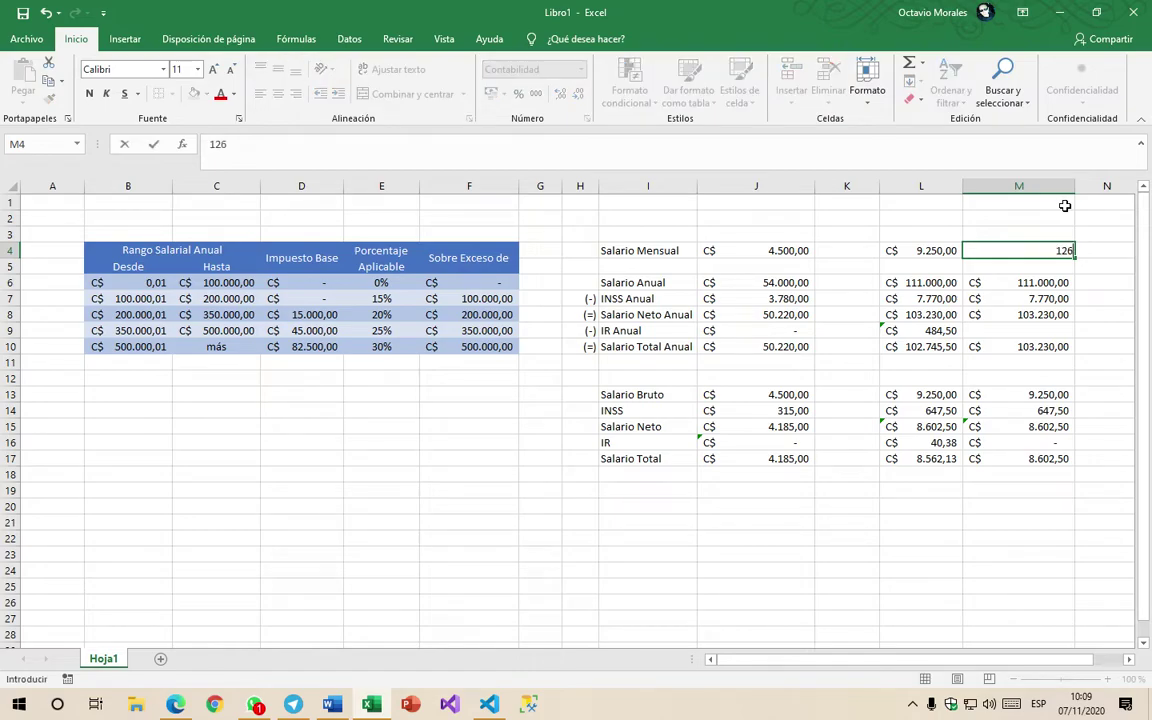
type("2.650")
key("Return")
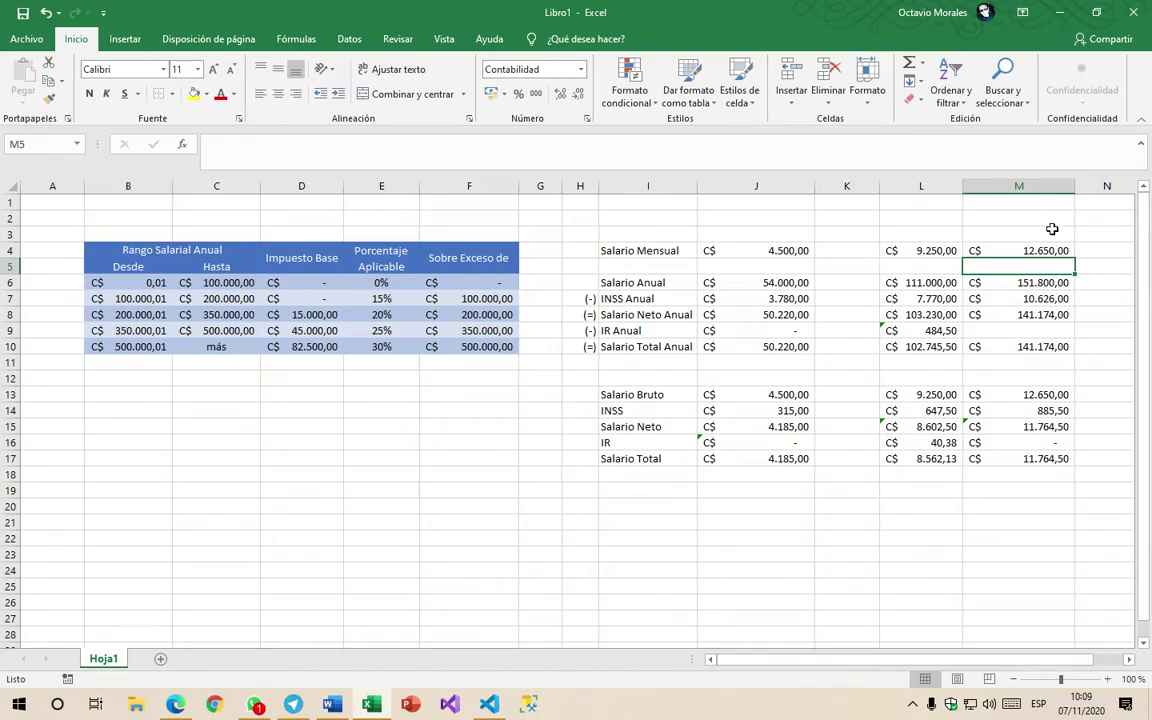
Step: Compare the net annual salary in M8 with the second bracket and review the formulas in cells M6 to M8
left_click(1028, 316)
left_click_drag(150, 298, 245, 292)
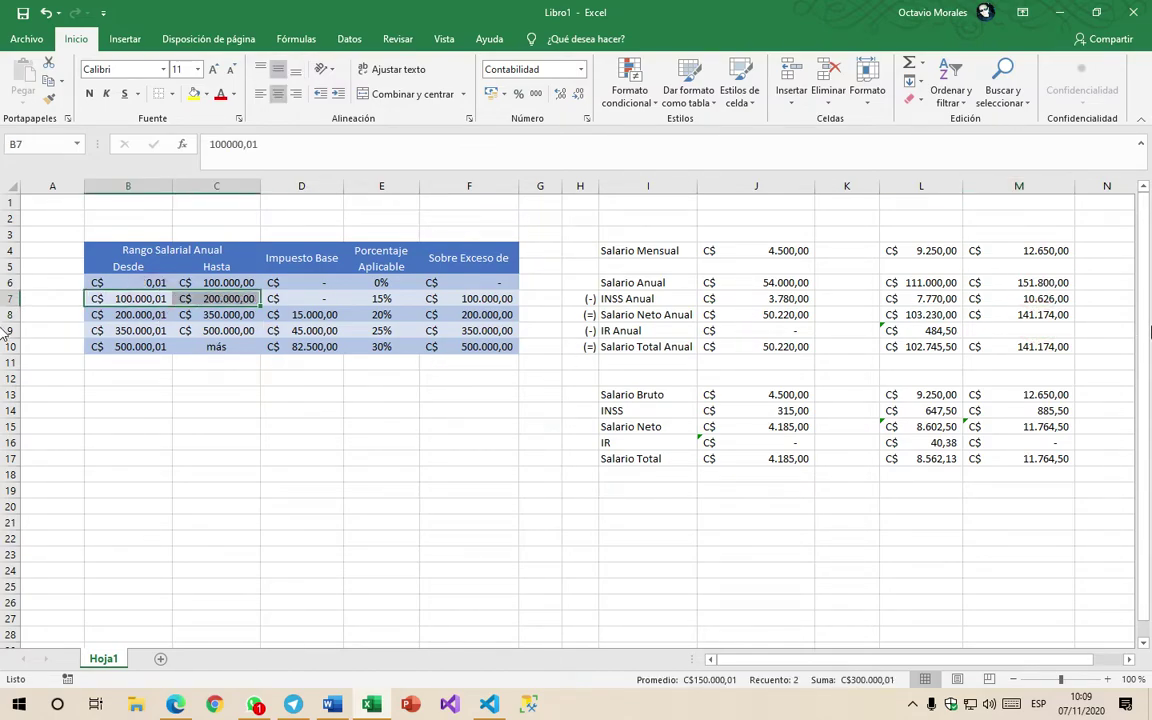
left_click(1059, 251)
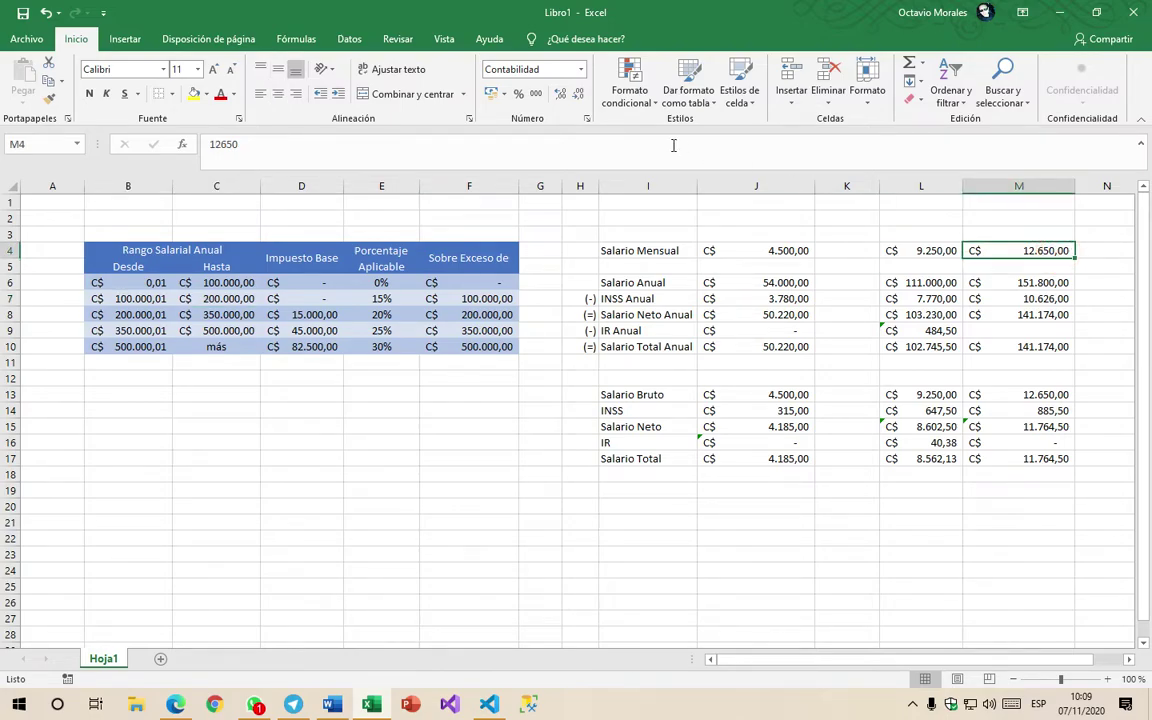
left_click(1050, 284)
left_click(975, 144)
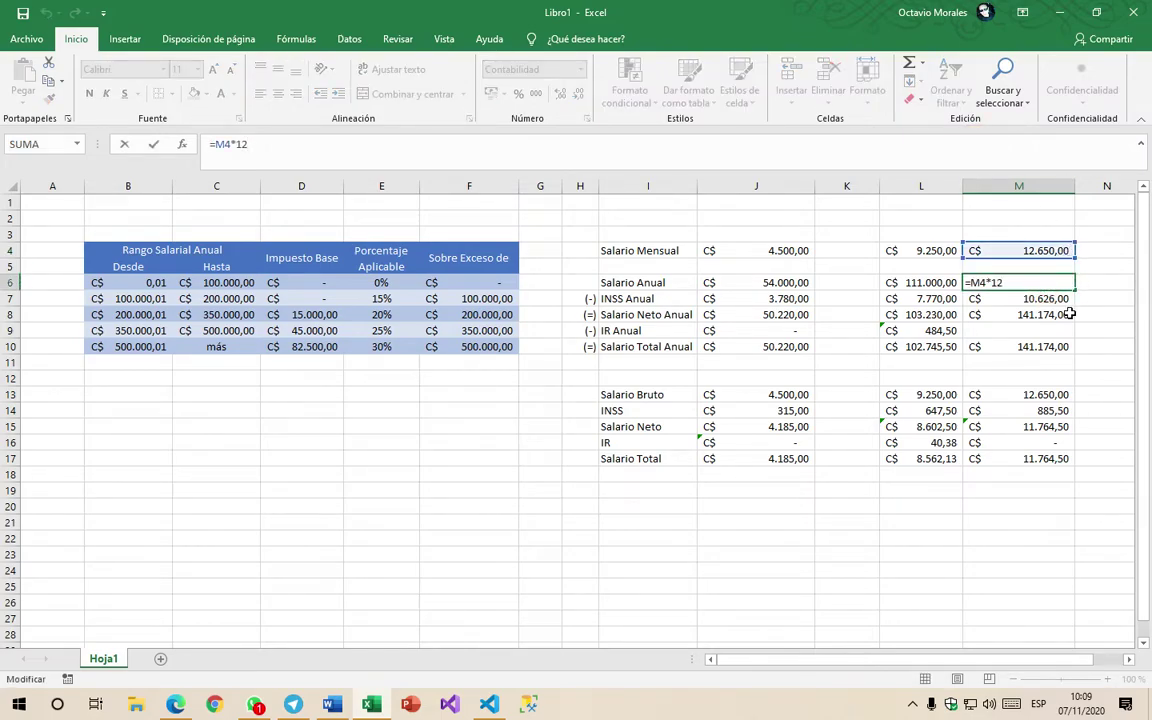
left_click(1037, 299)
left_click(990, 146)
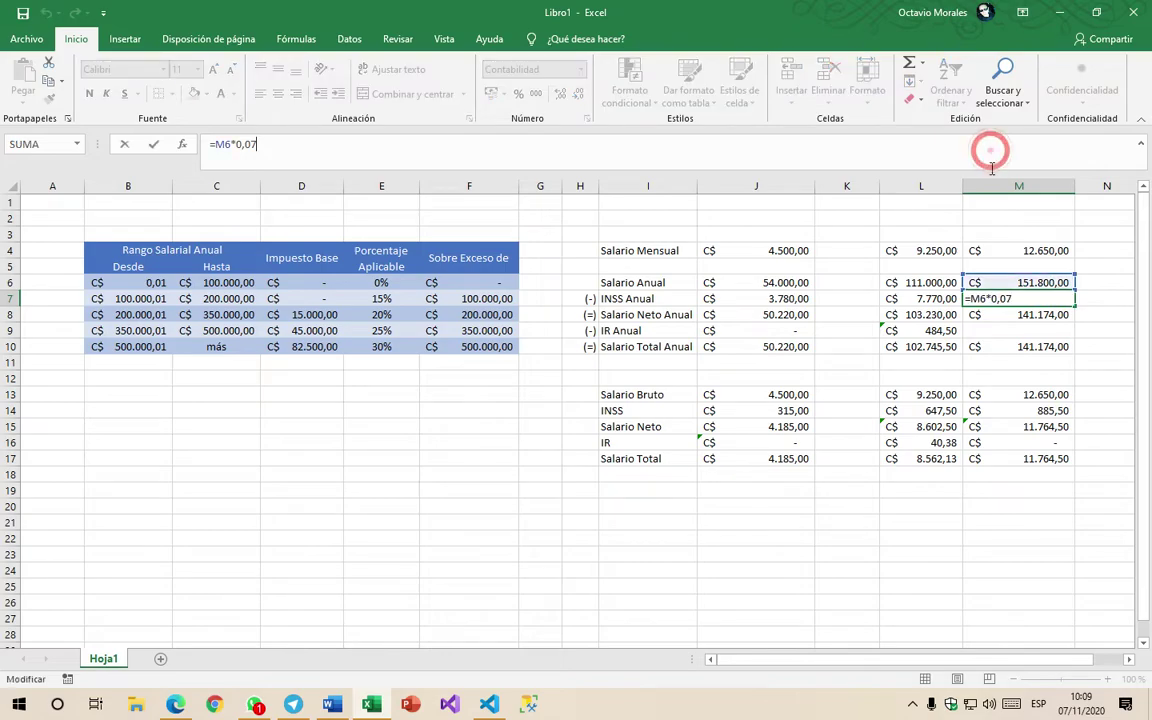
left_click(1040, 316)
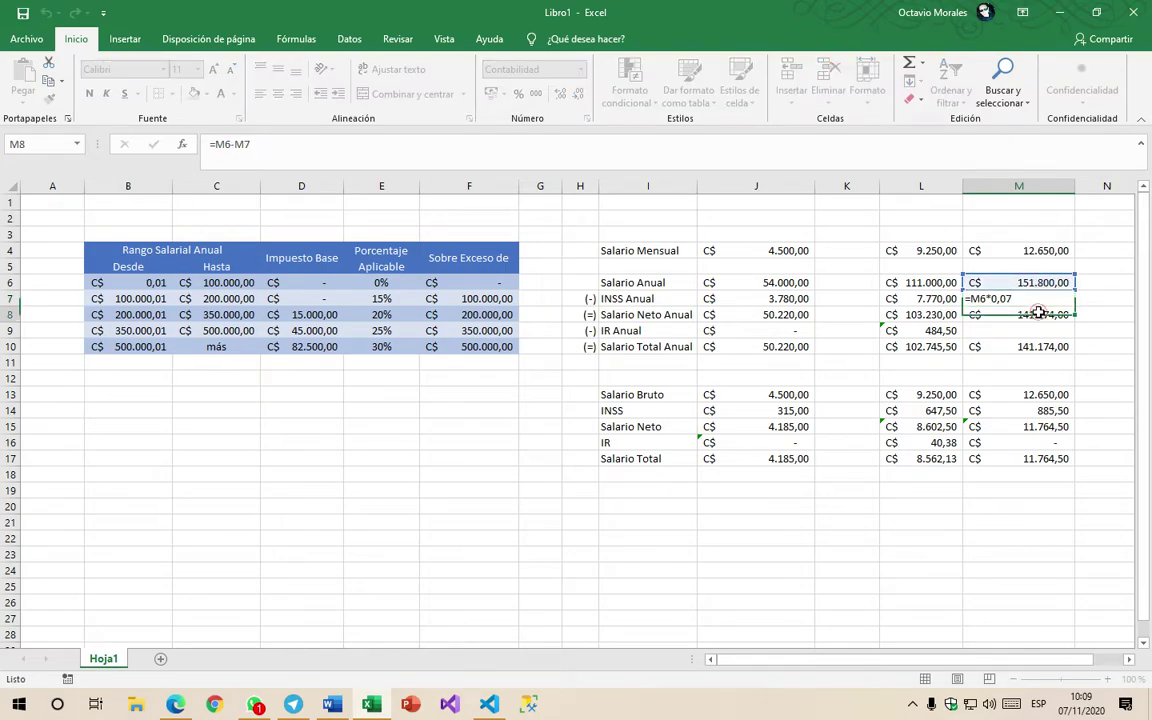
left_click(915, 143)
key("Return")
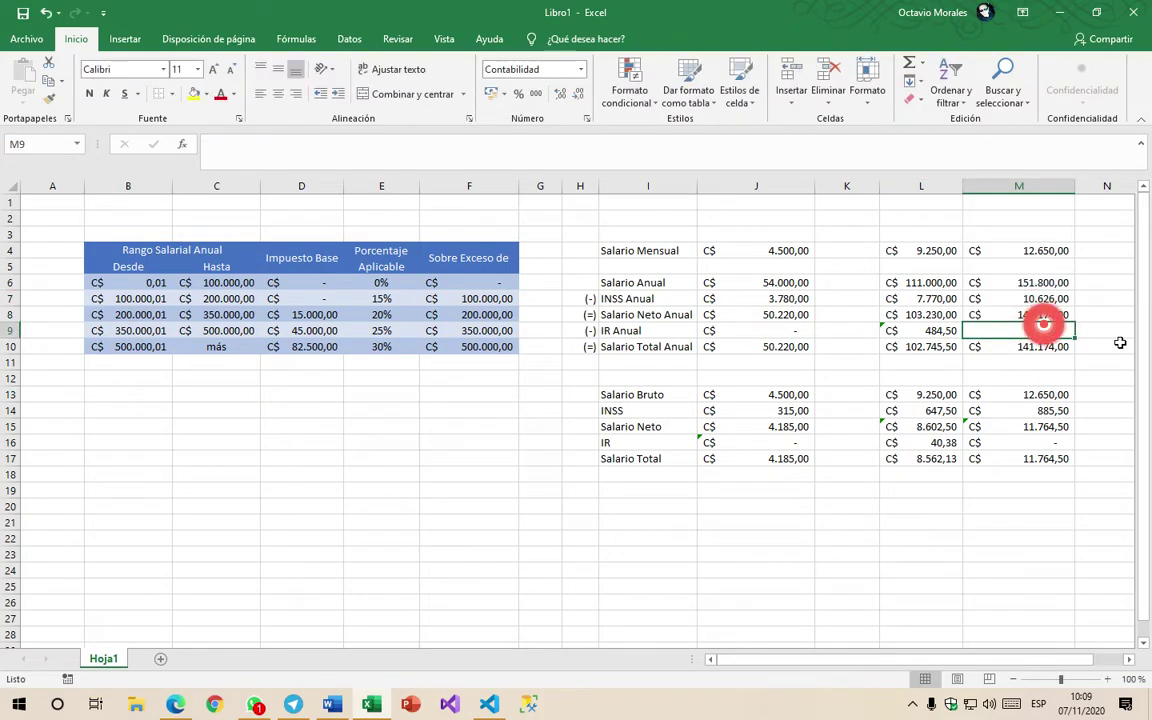
left_click(1119, 346)
left_click(1052, 332)
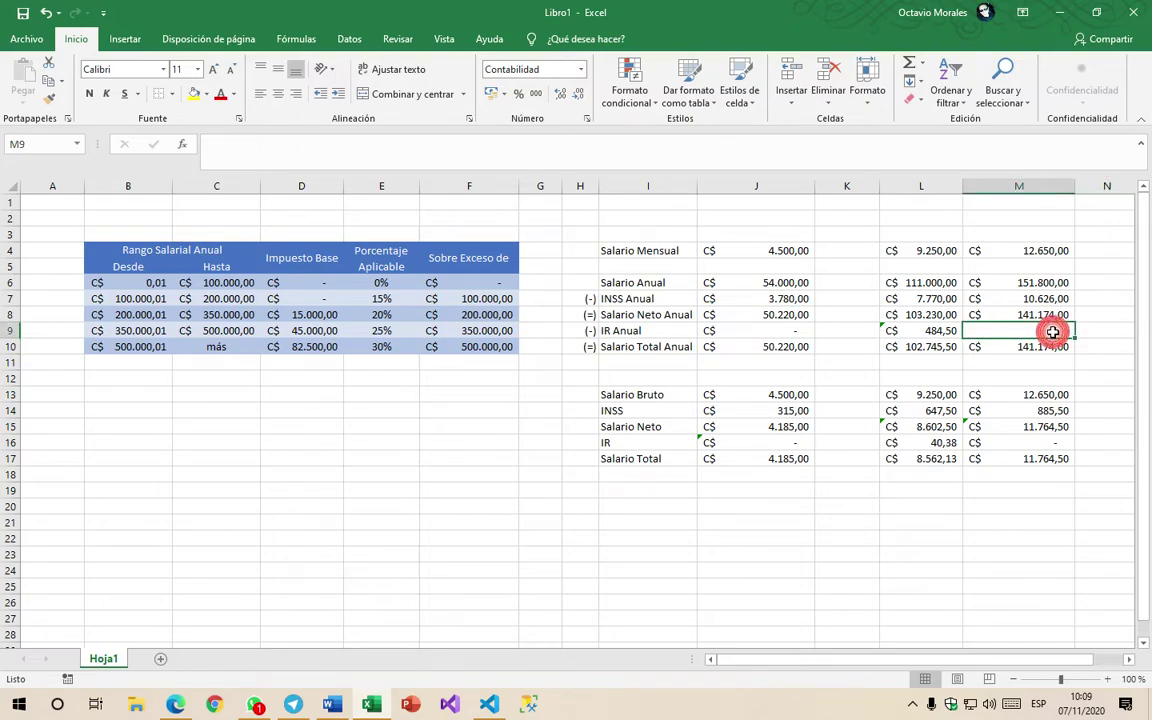
Step: Set the Salario Mensual in cell M4 to 18.650 and match the net annual salary with the bracket in B8:C8
left_click(982, 250)
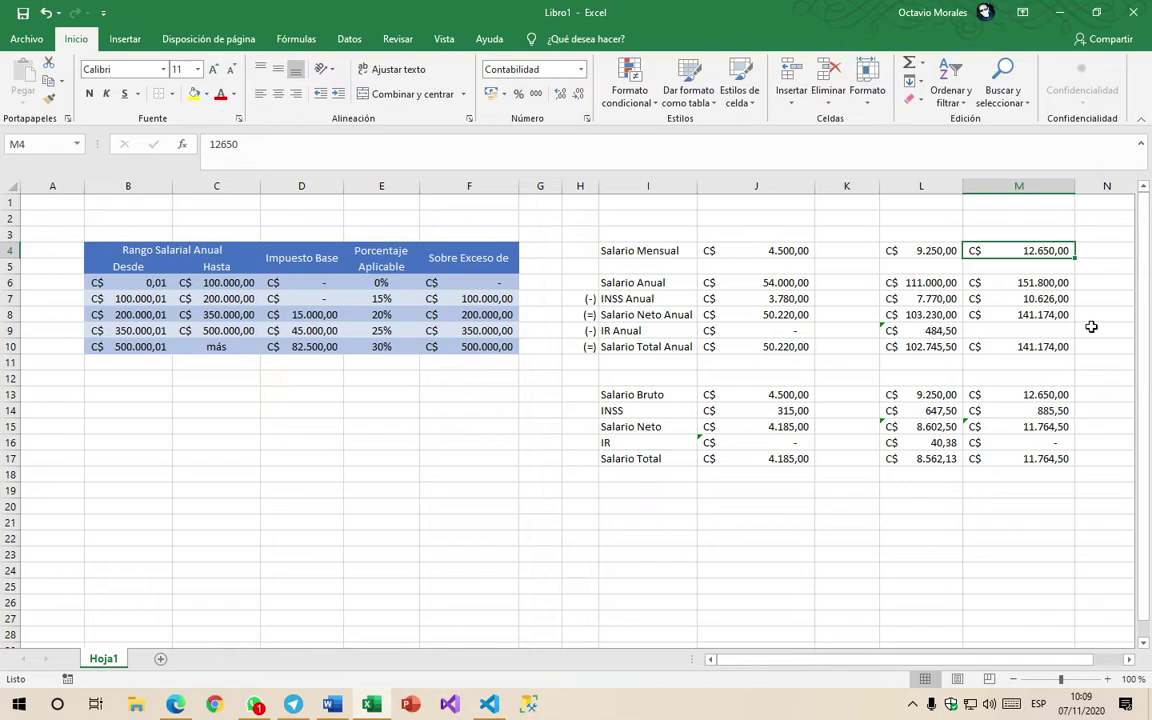
type("18")
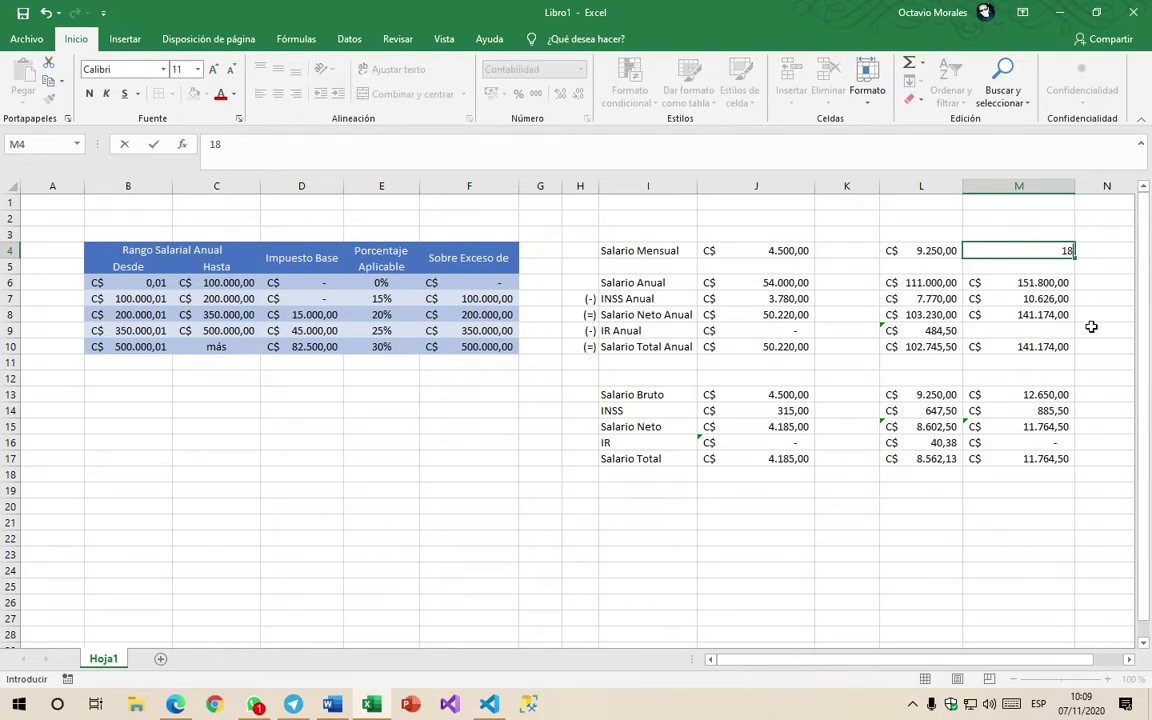
type(".650")
key("Return")
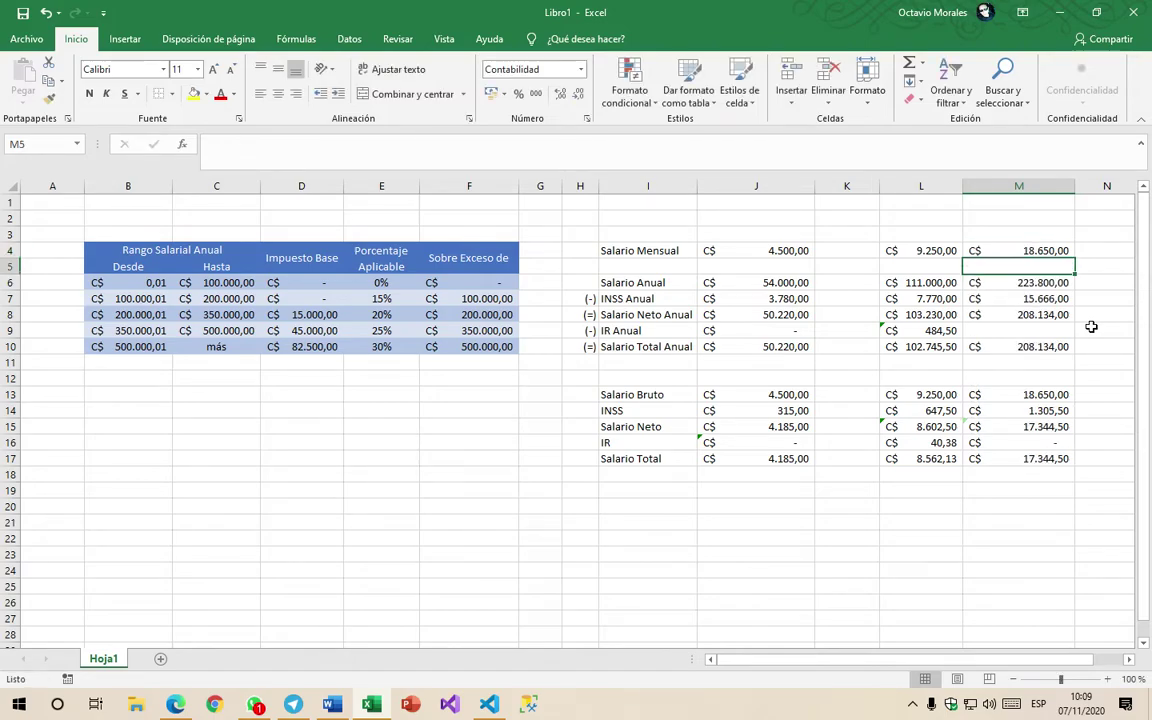
left_click(1045, 314)
left_click_drag(128, 314, 222, 316)
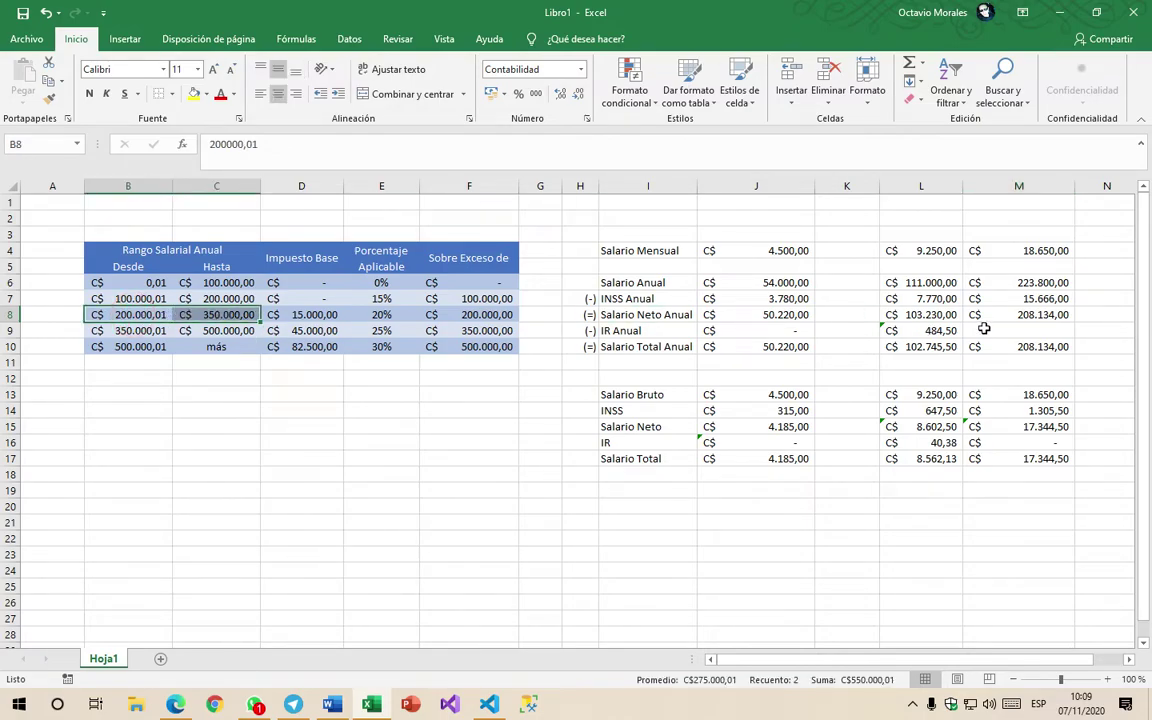
Step: Calculate the IR Anual in cell M9 with the formula =(M8-F8)*E8+D8, using the third bracket's values
left_click(305, 317)
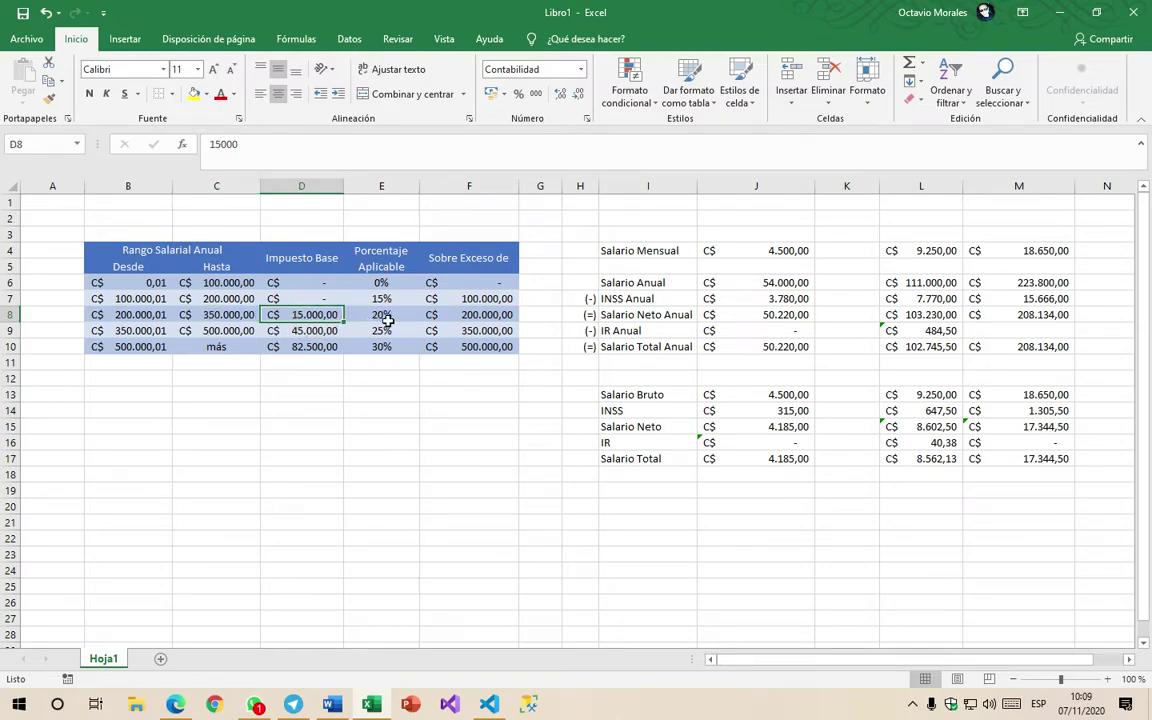
left_click(487, 315)
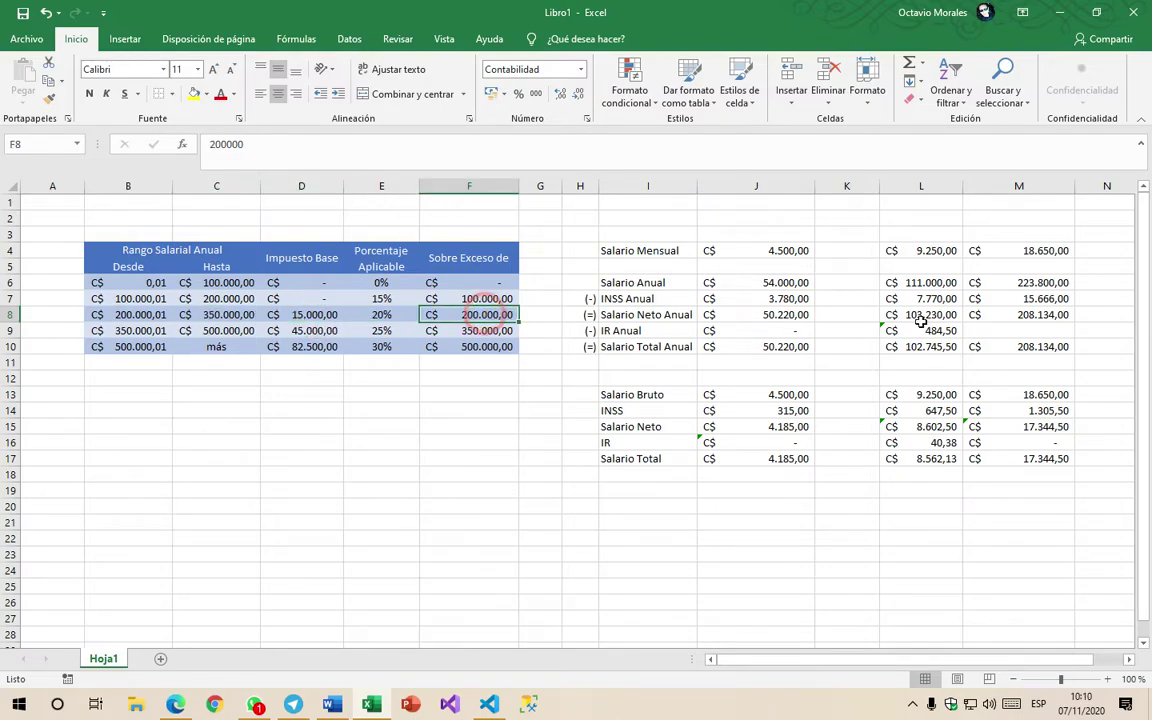
left_click(966, 330)
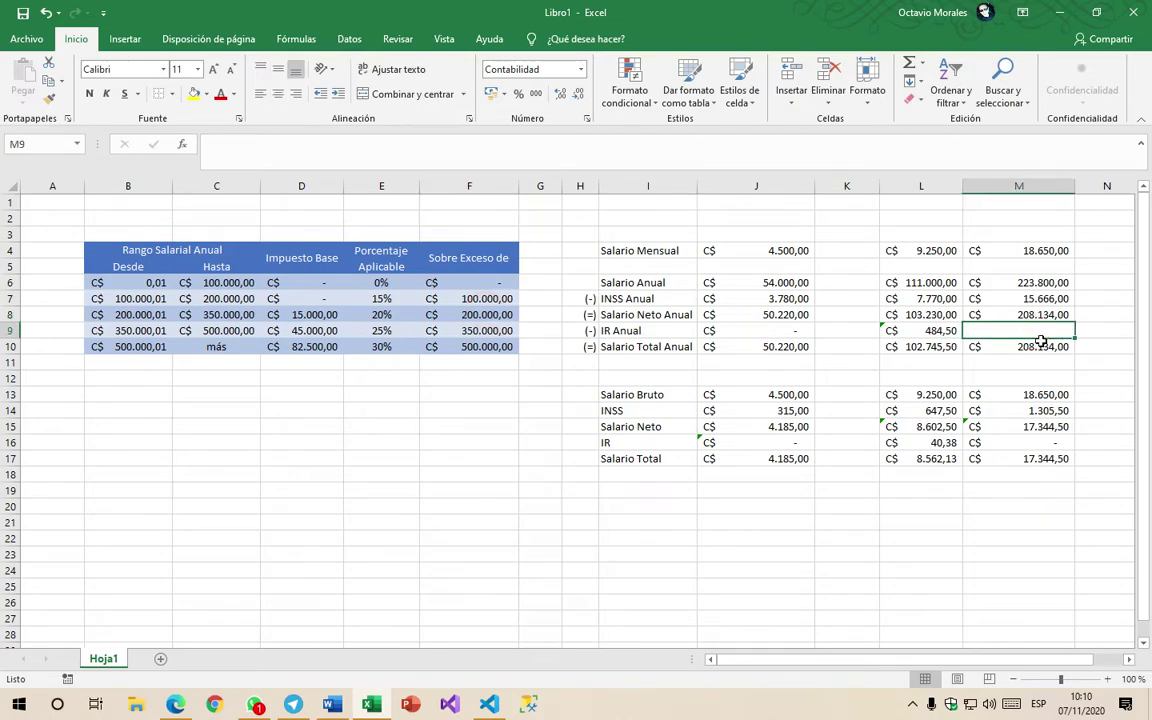
type("=(")
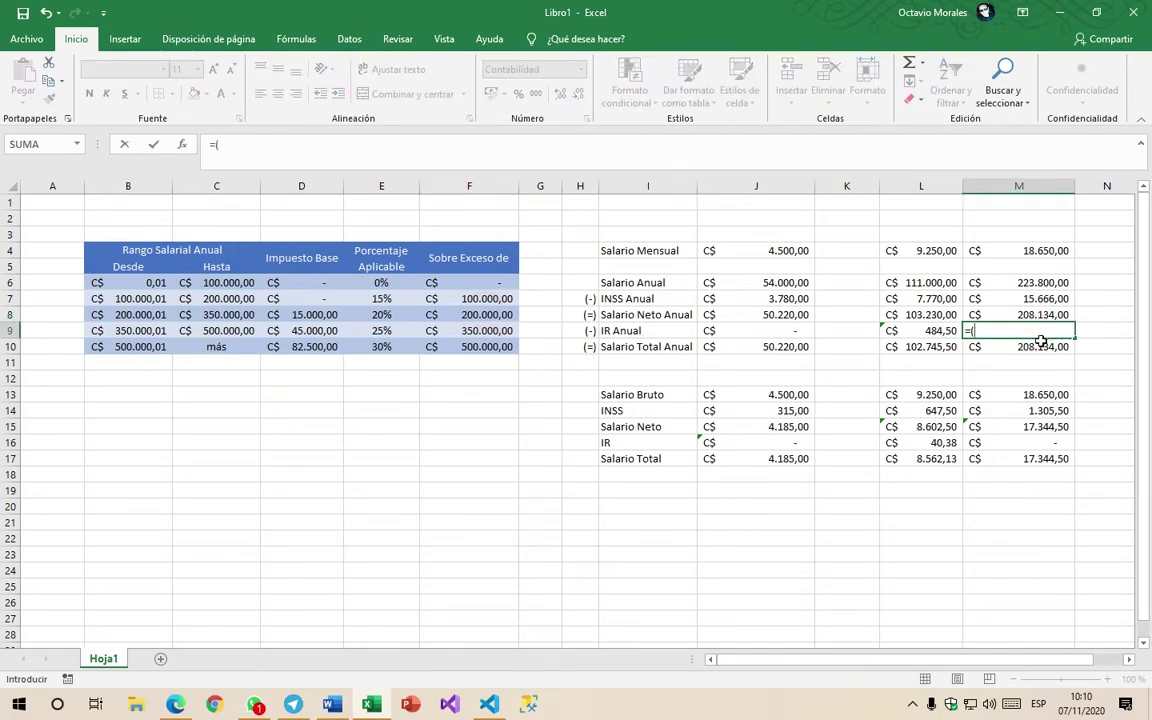
left_click(1040, 316)
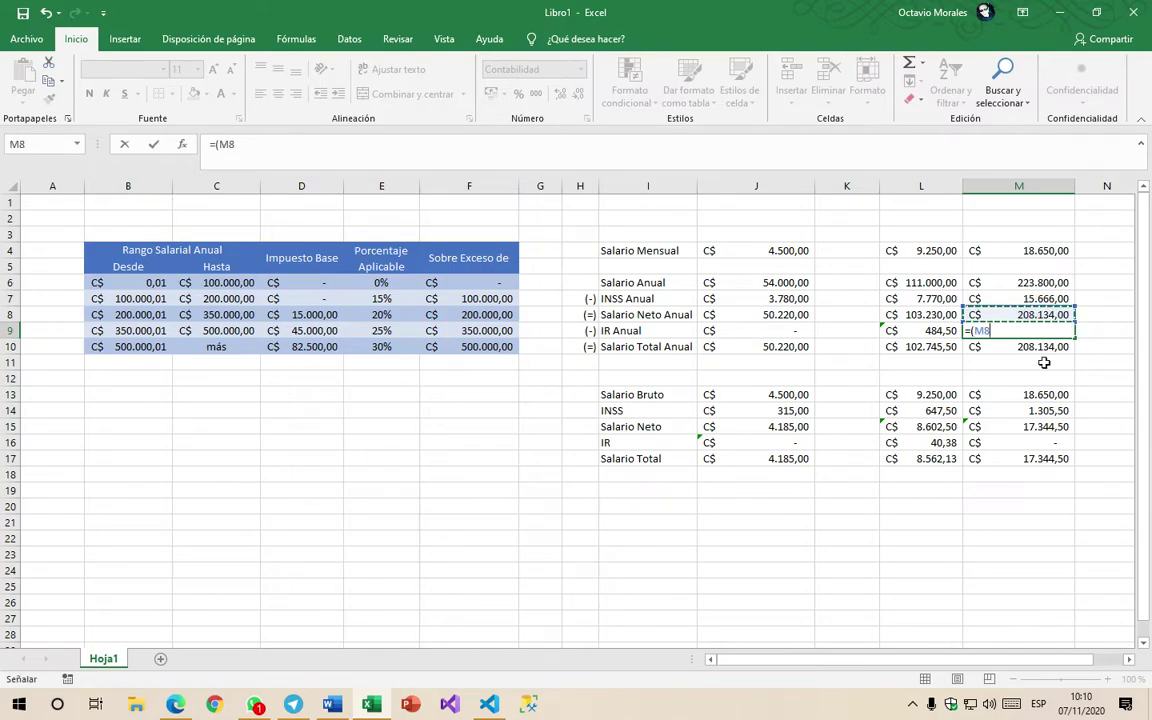
type("-")
left_click(484, 316)
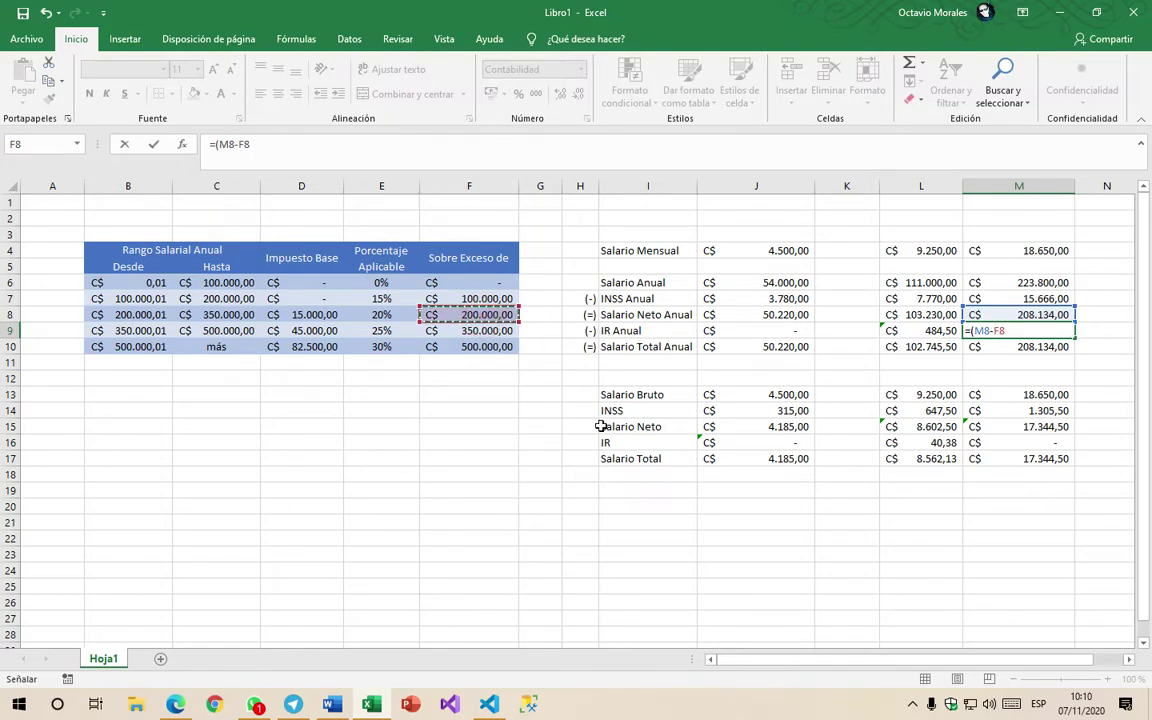
type(")*")
left_click(383, 317)
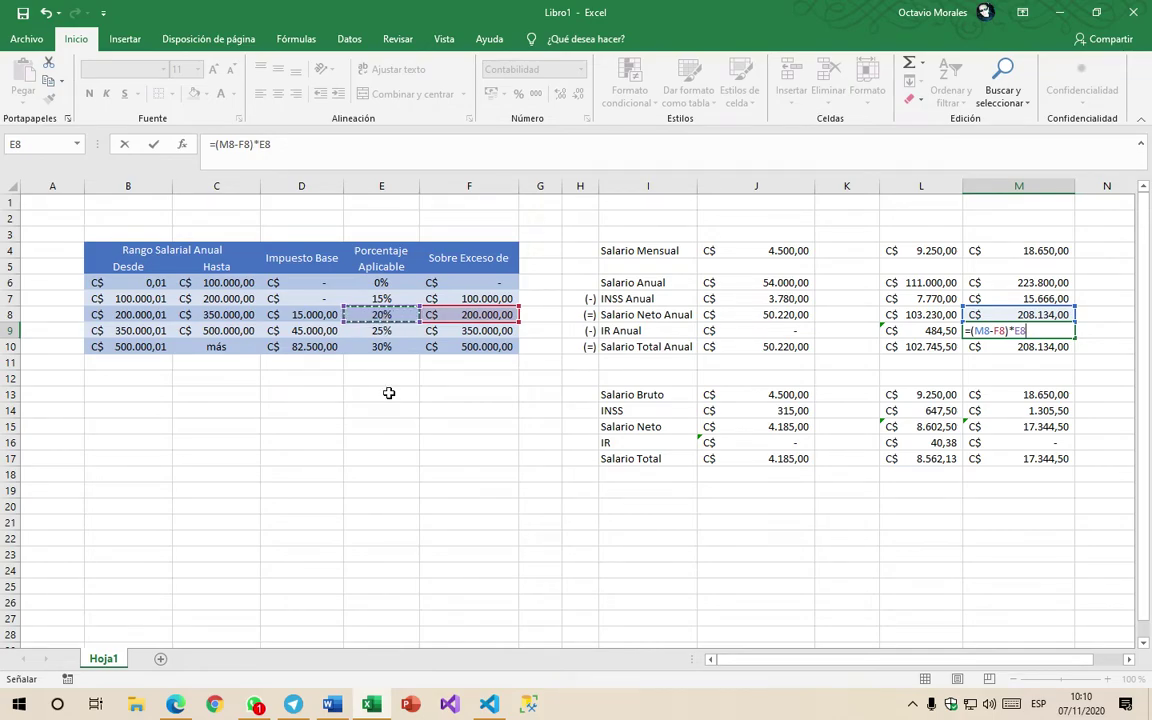
type("+")
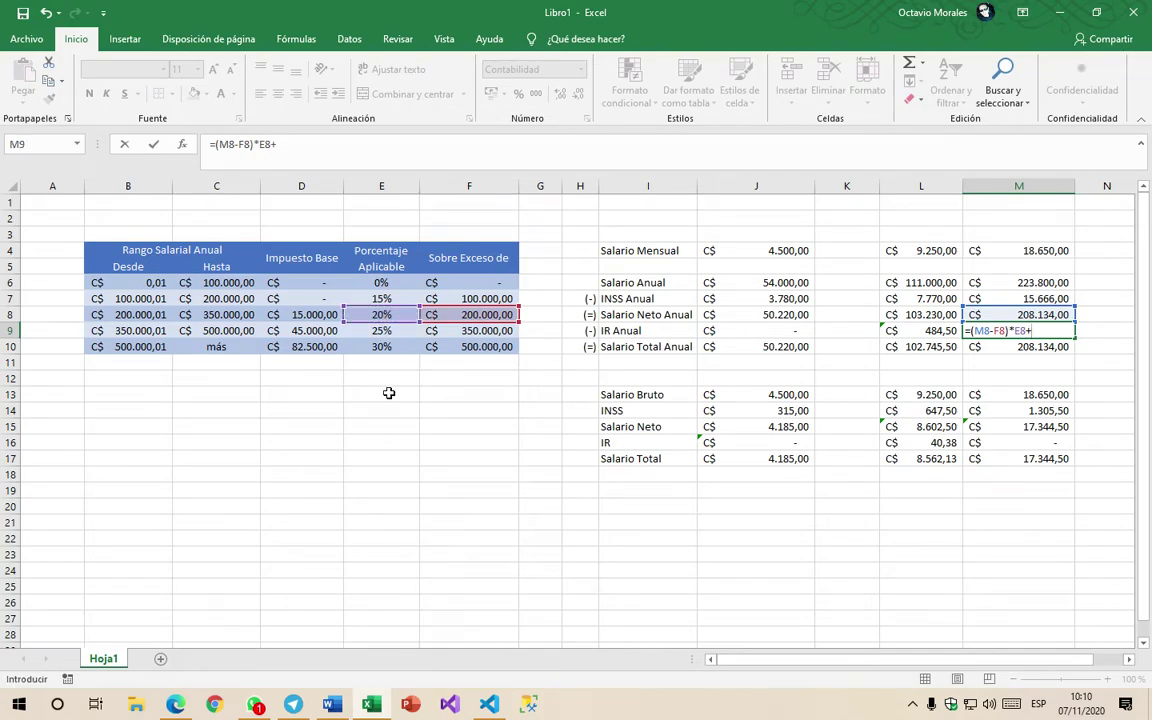
left_click(304, 315)
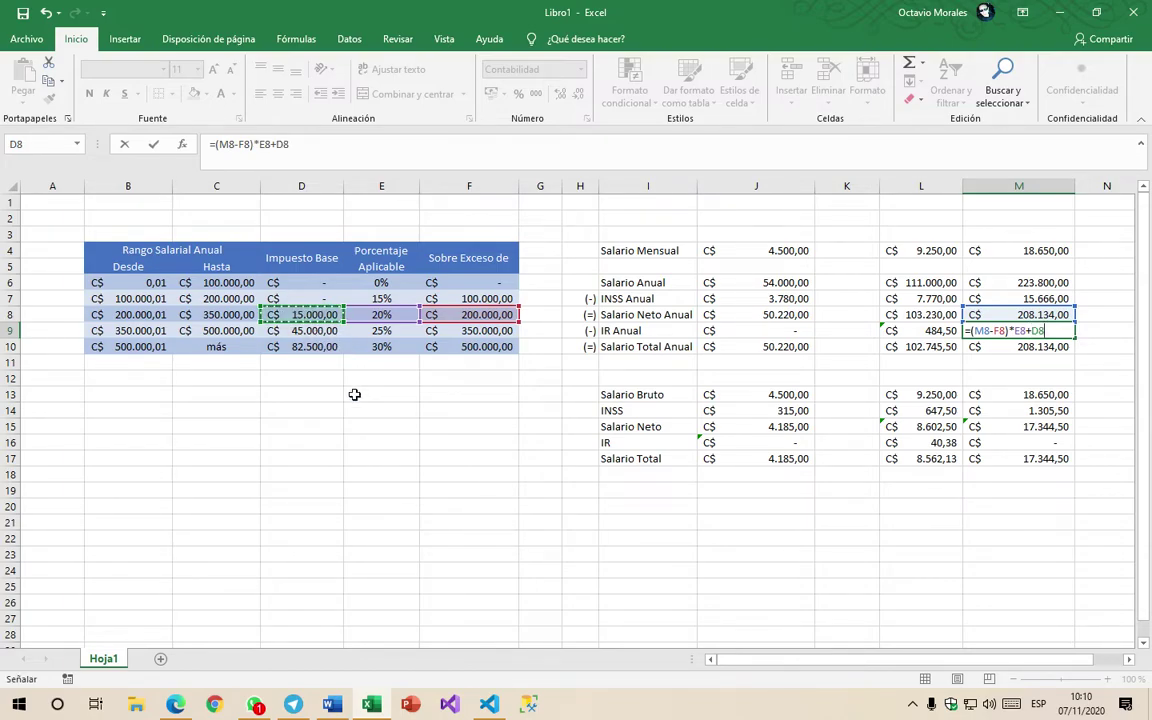
key("Return")
left_click(1032, 333)
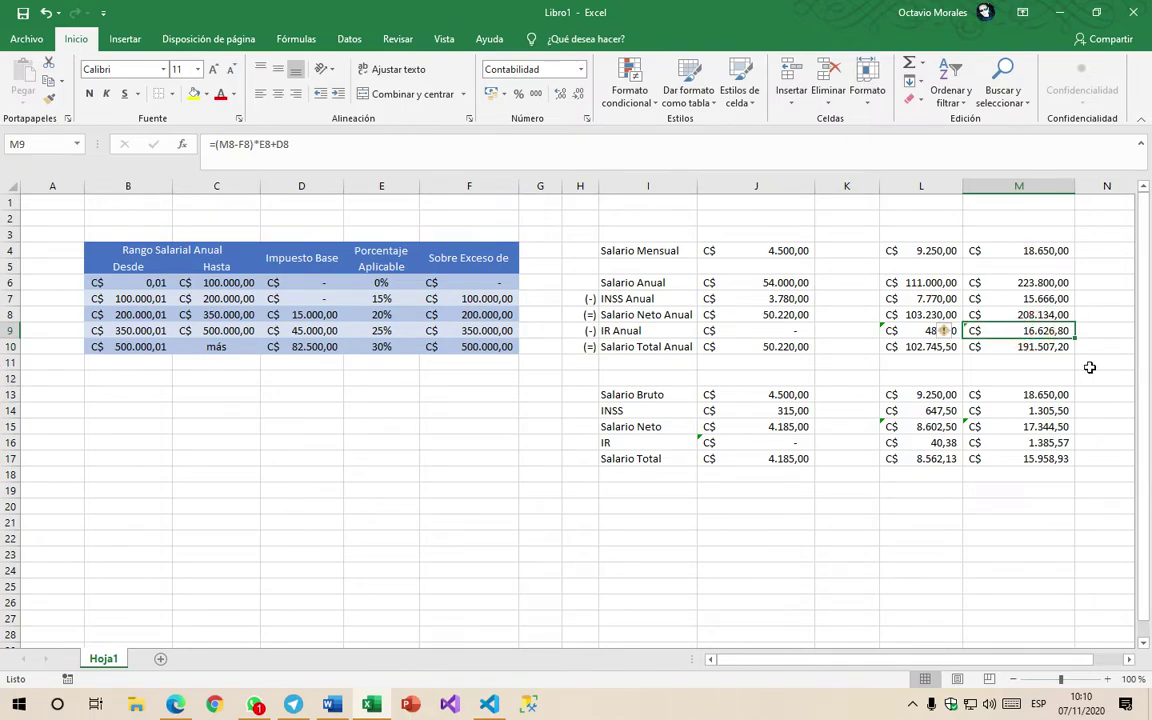
Step: Check the monthly IR formula in cell M16 and narrow column M to fit its amounts
left_click(980, 443)
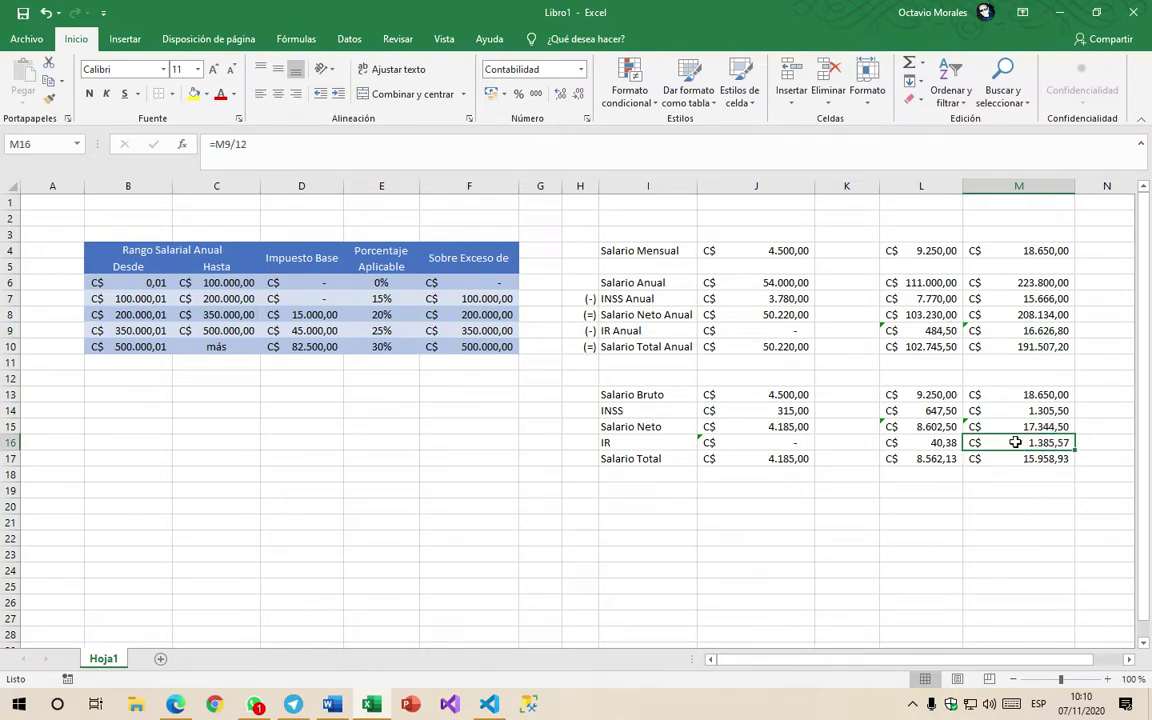
left_click_drag(1080, 189, 1051, 189)
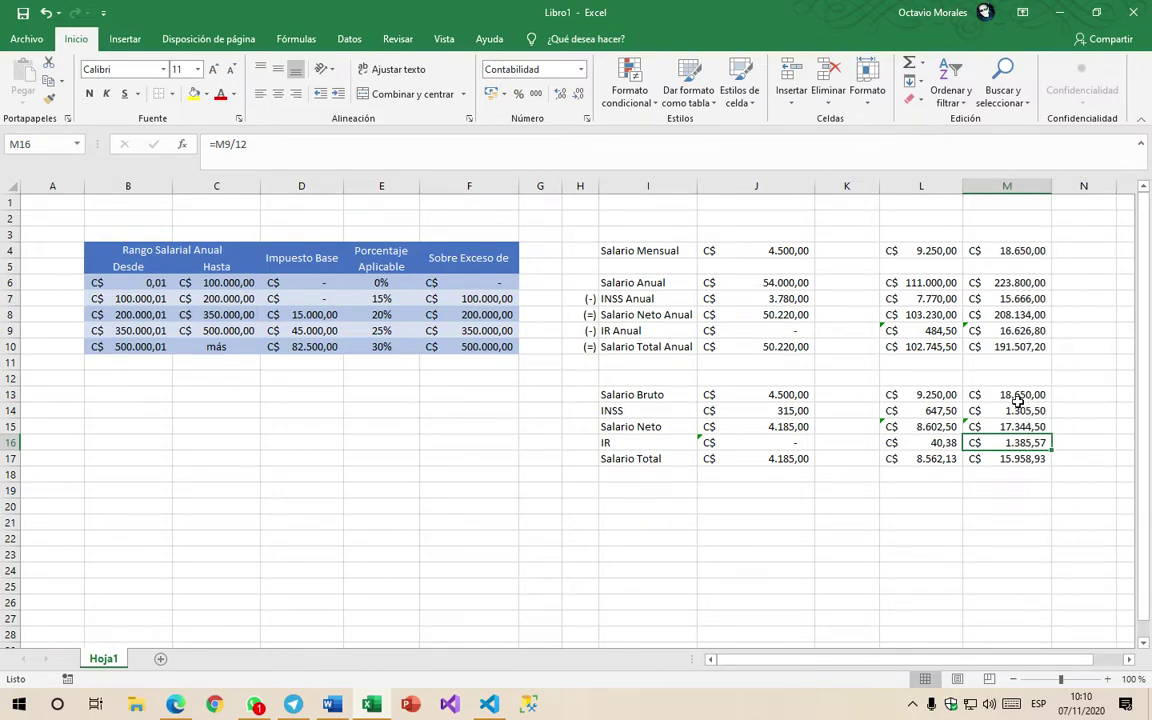
left_click(1025, 479)
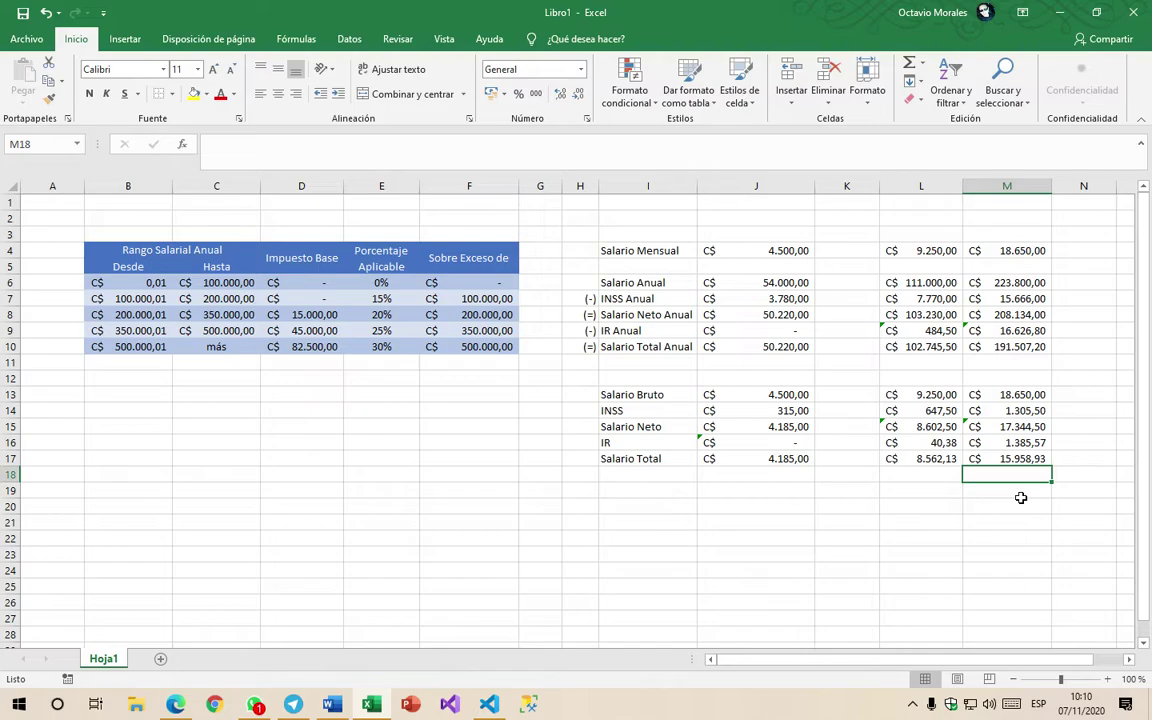
Step: Examine the fourth bracket in row 9, including its applicable percentage, excess threshold and base tax
left_click_drag(136, 332, 452, 334)
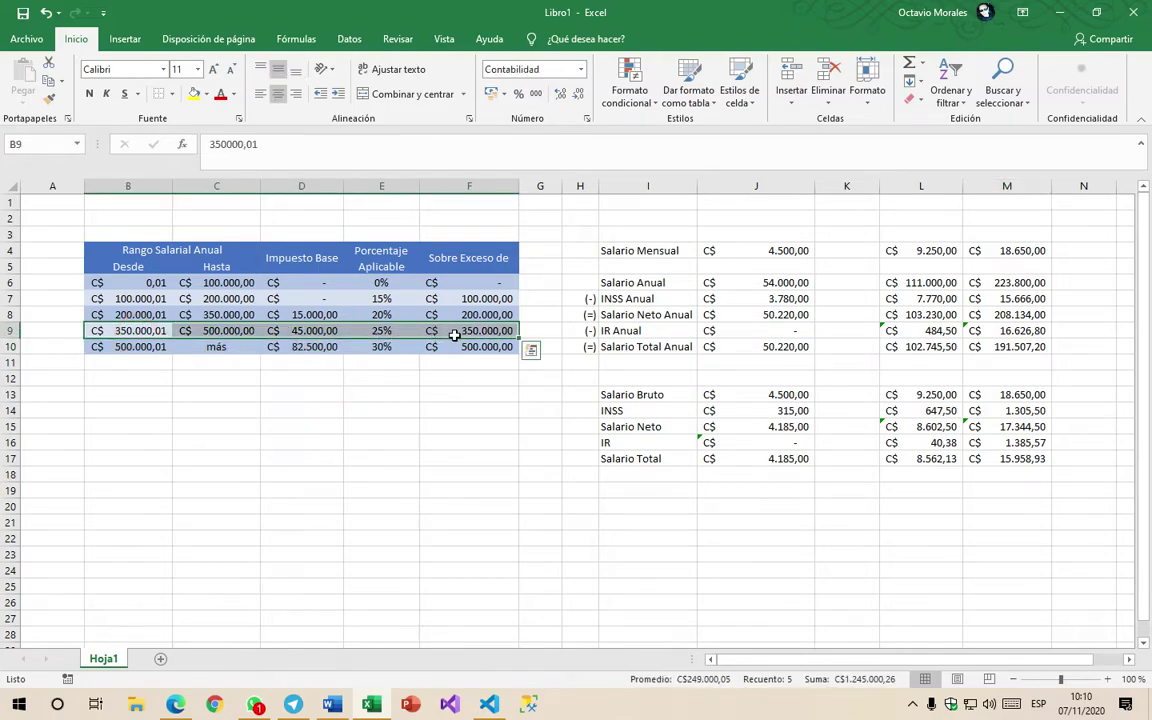
left_click(370, 334)
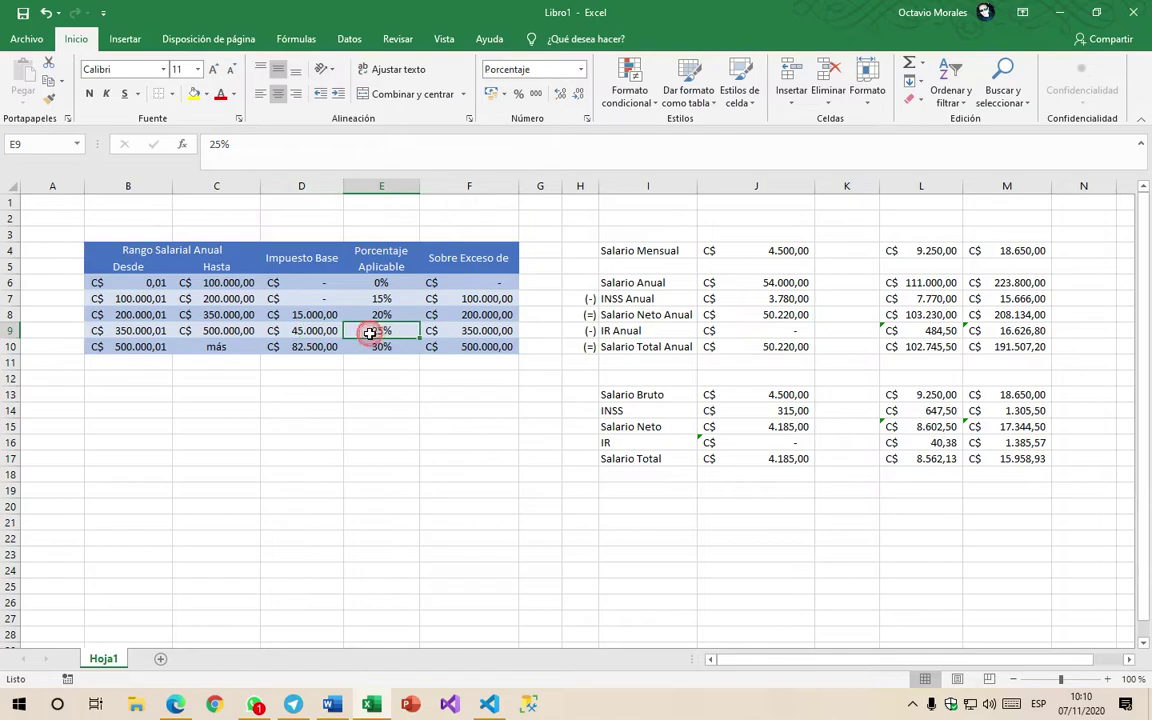
left_click(465, 332)
left_click(314, 331)
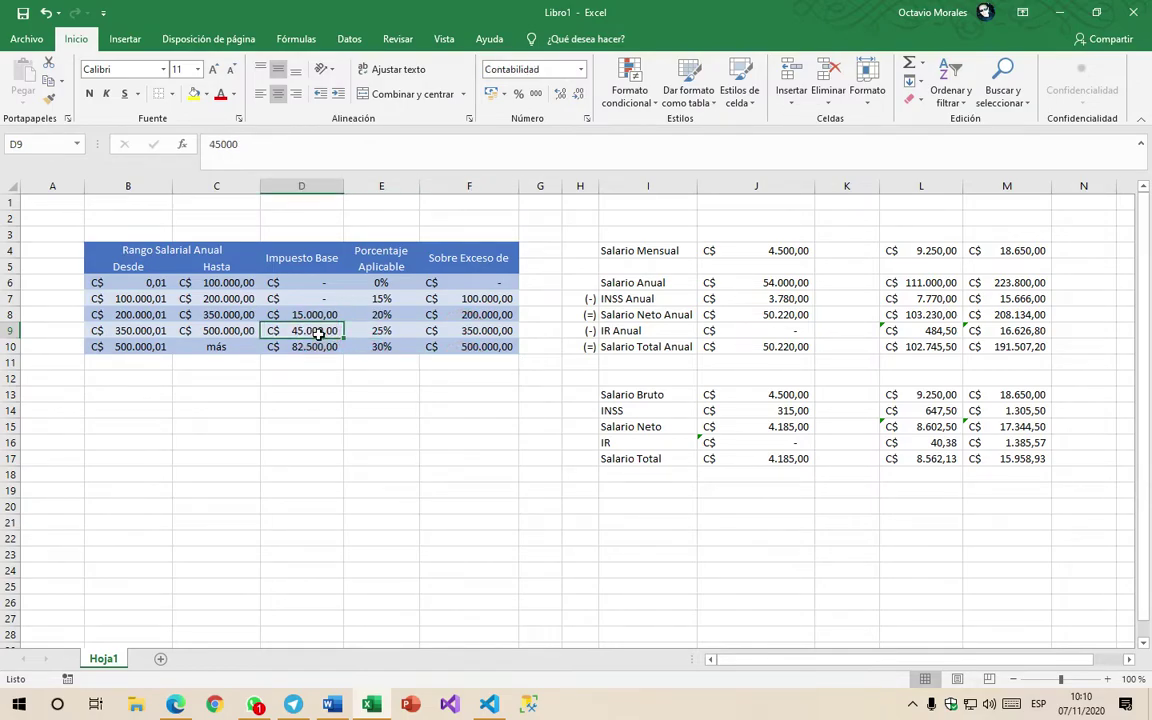